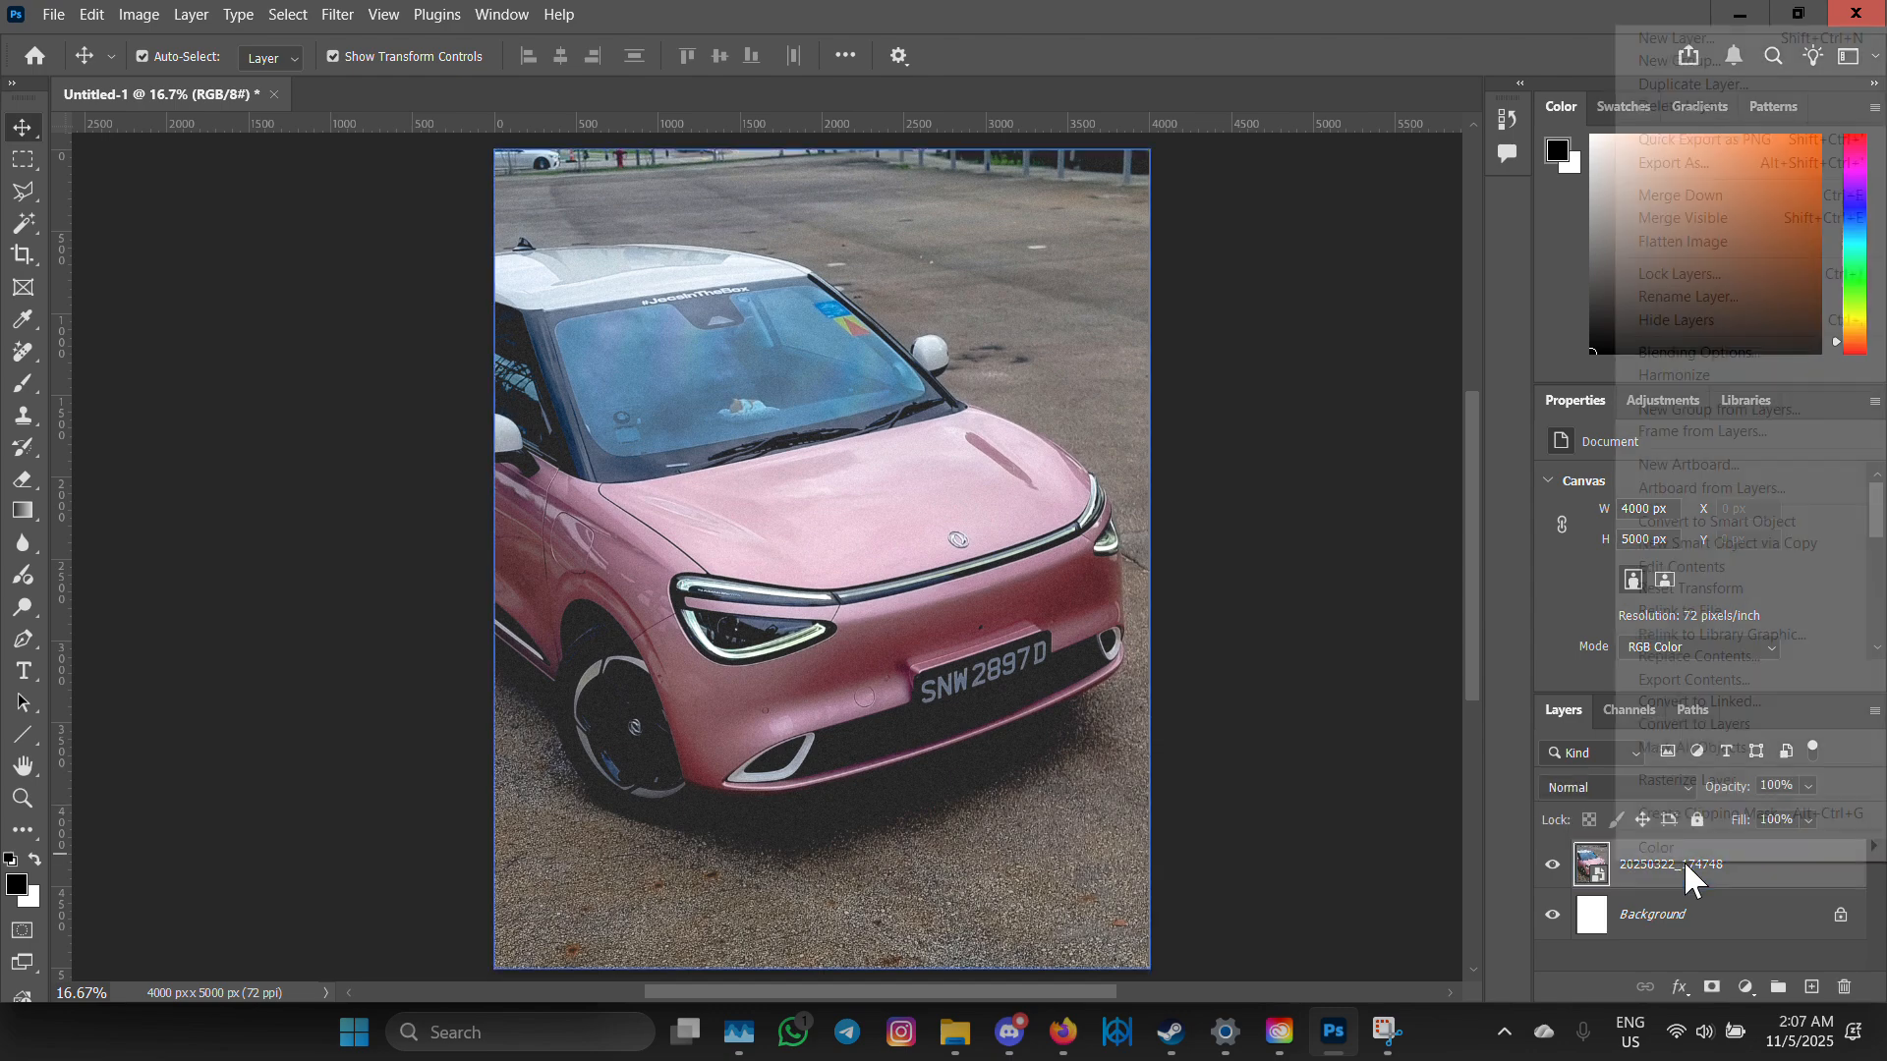
- Duplicate the 20250322_174748 photo layer, and duplicate that copy again, keeping the default names and the Untitled-1 document
right_click(1683, 853)
left_click(1714, 783)
right_click(1702, 857)
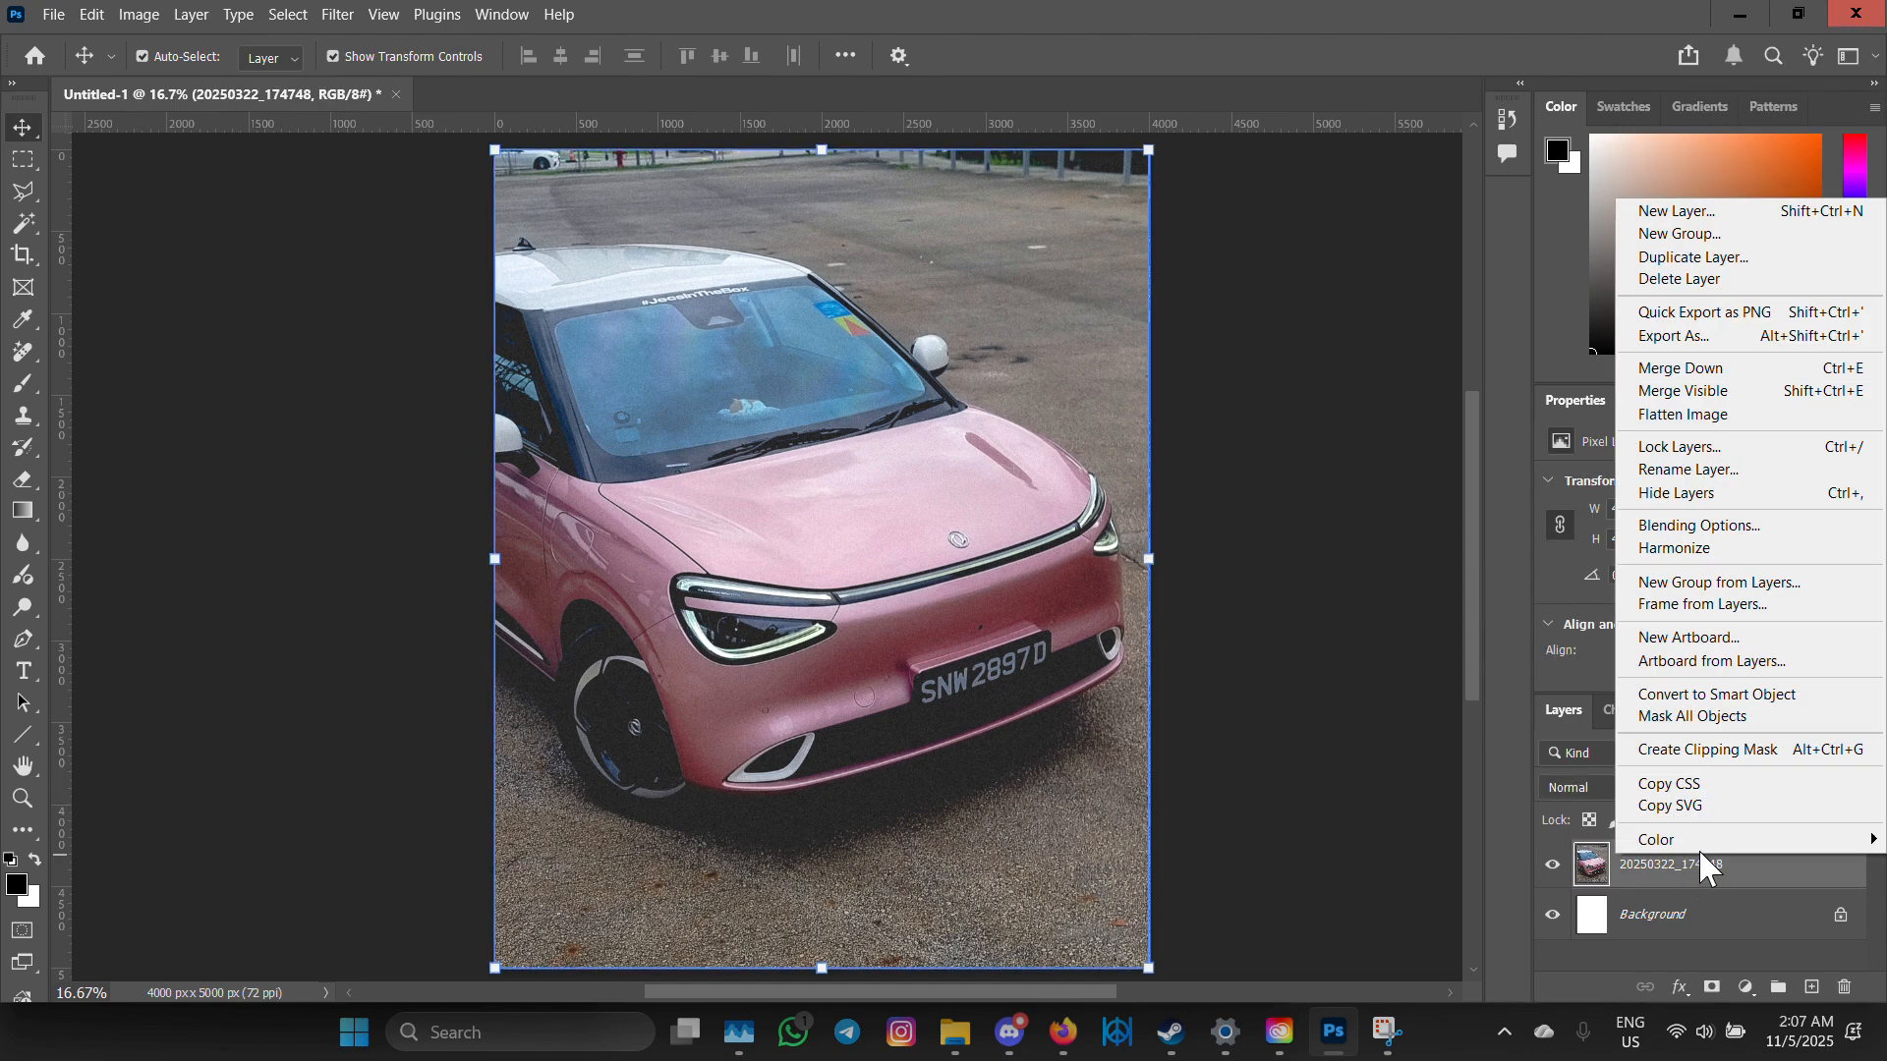
left_click(1781, 263)
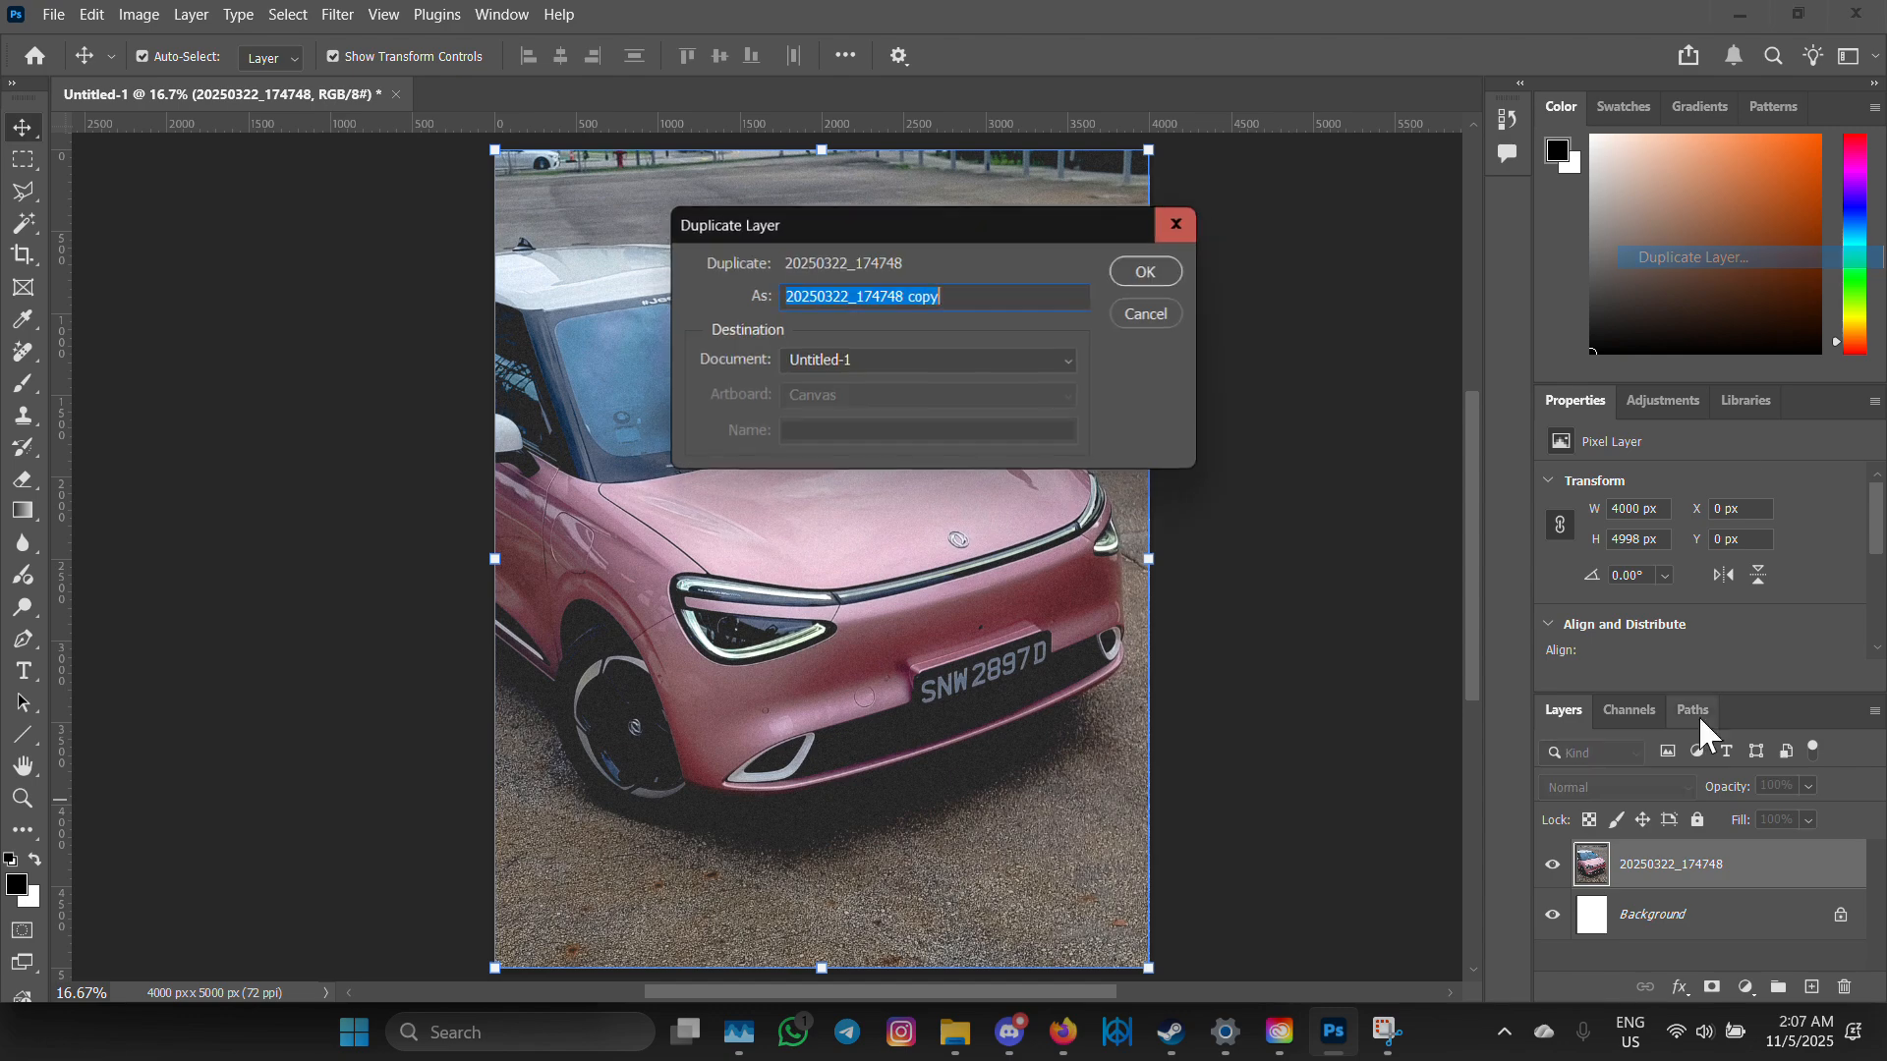
left_click(1166, 284)
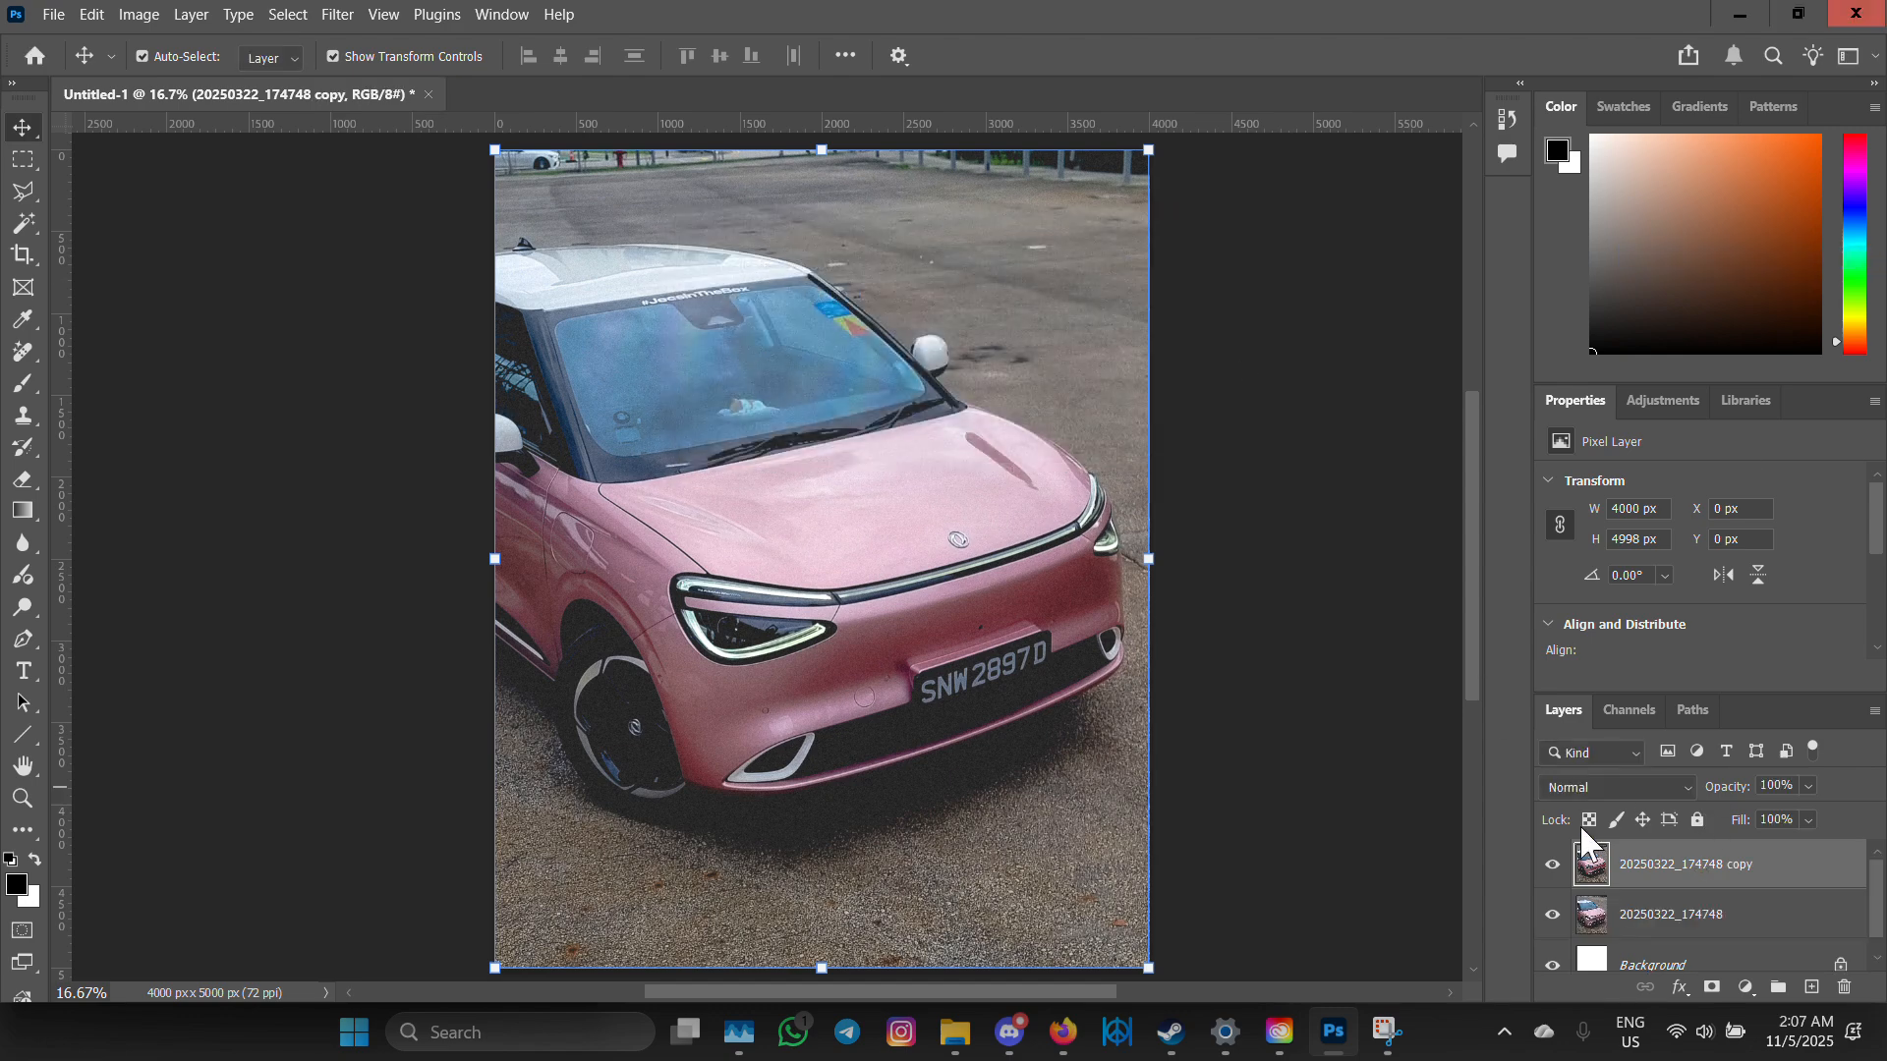
right_click(1661, 879)
left_click(1741, 278)
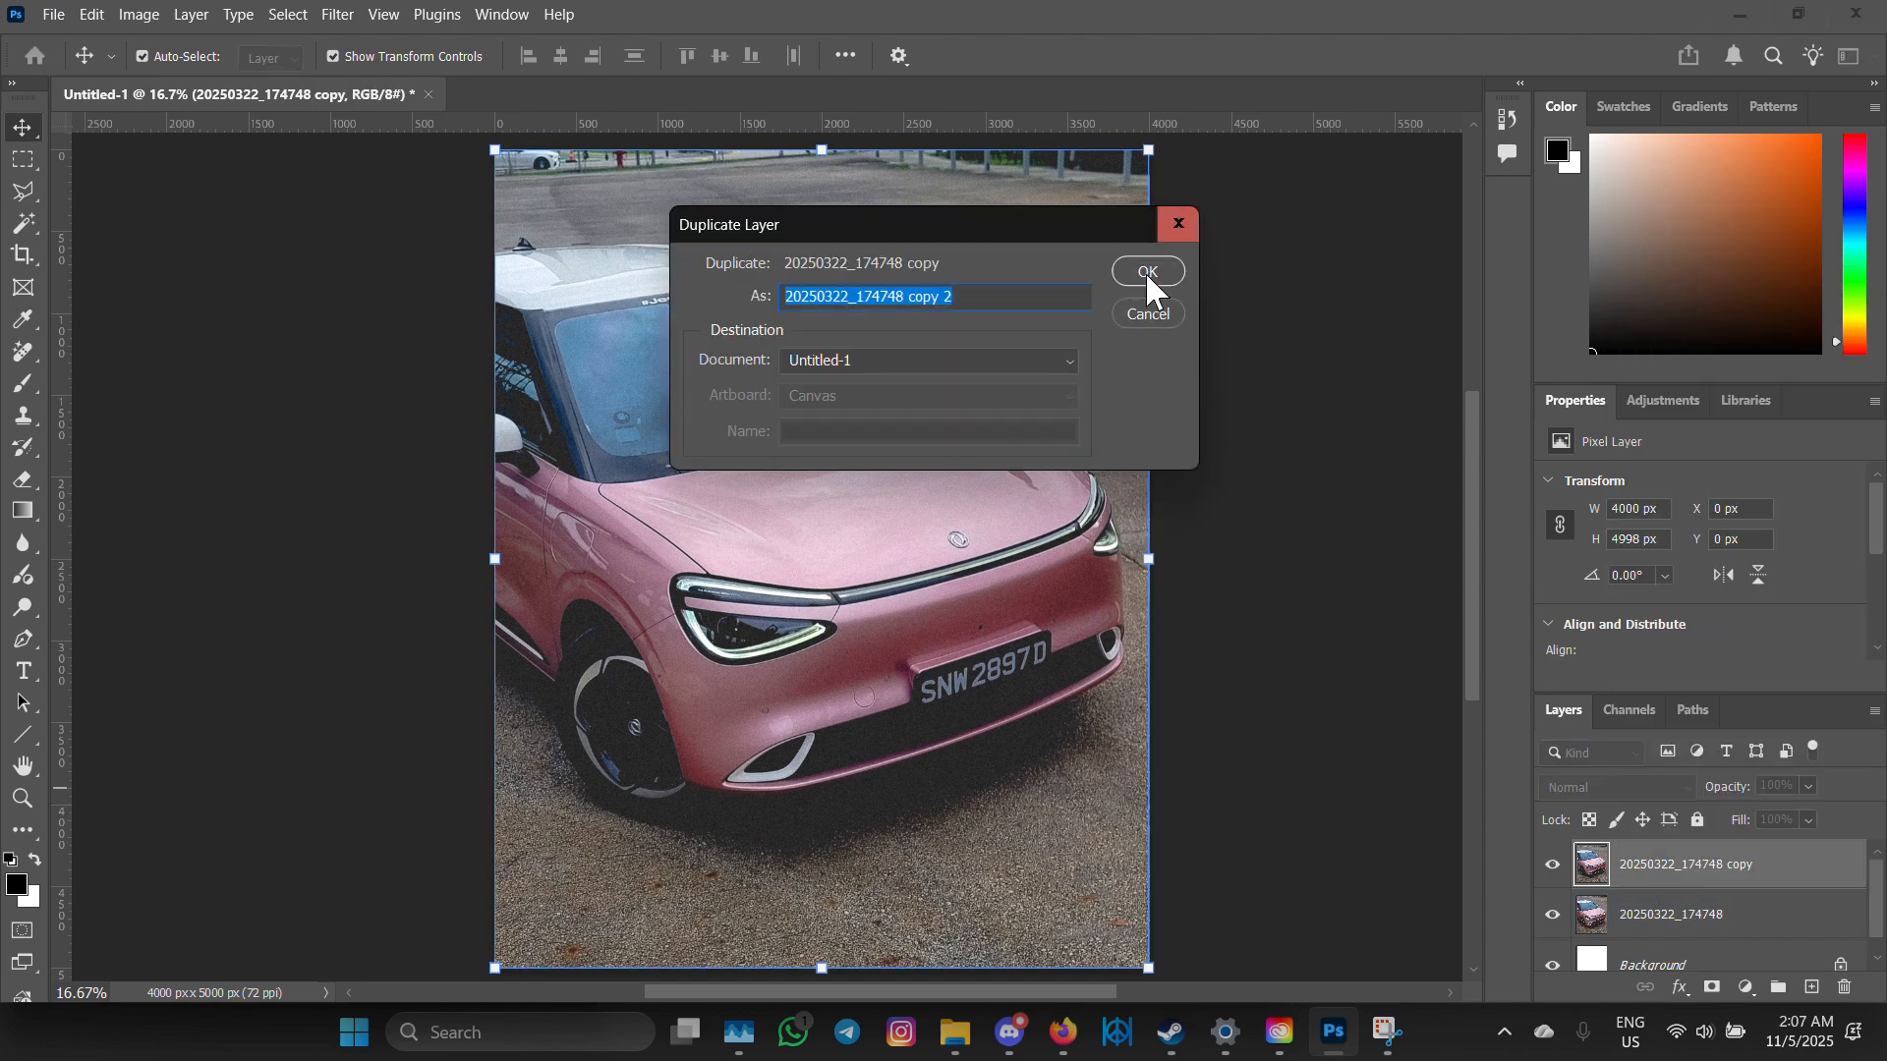
left_click(1145, 271)
- Hide the two duplicated photo layers so only the original photo and background stay visible
left_click(1551, 867)
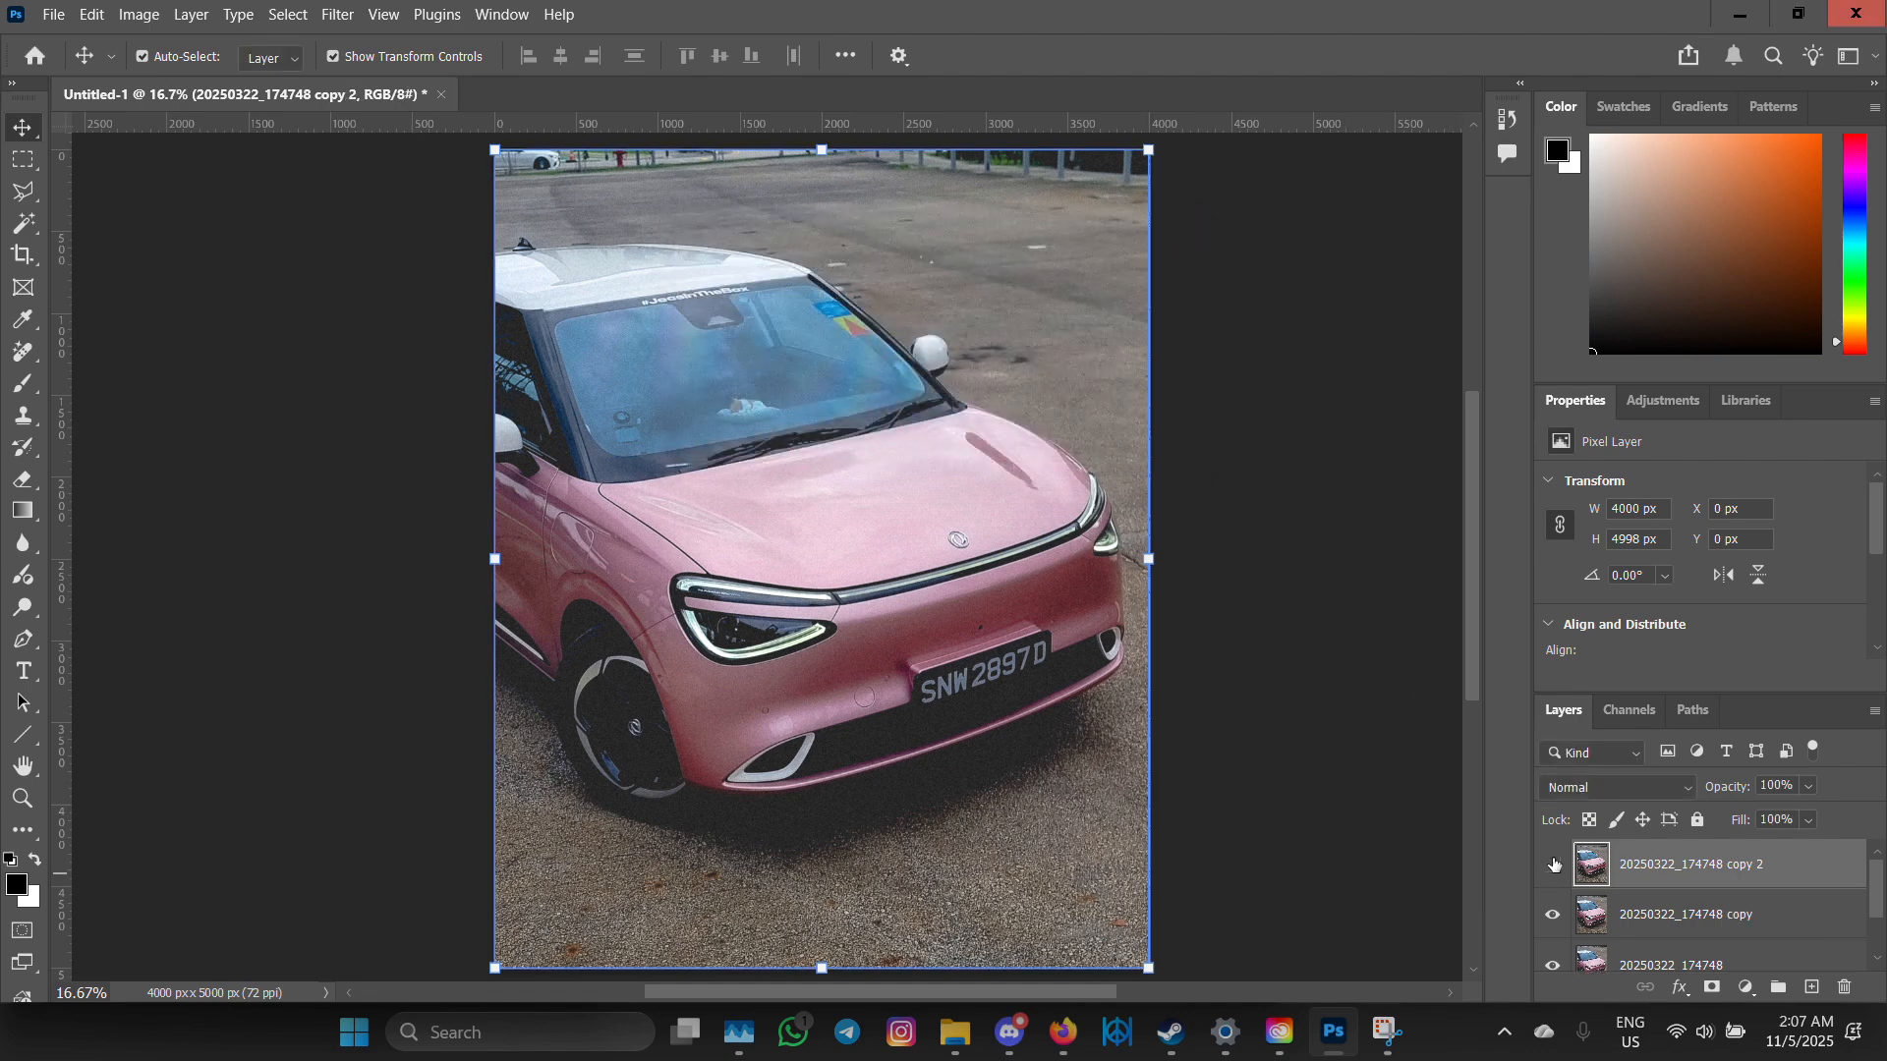
left_click(1552, 919)
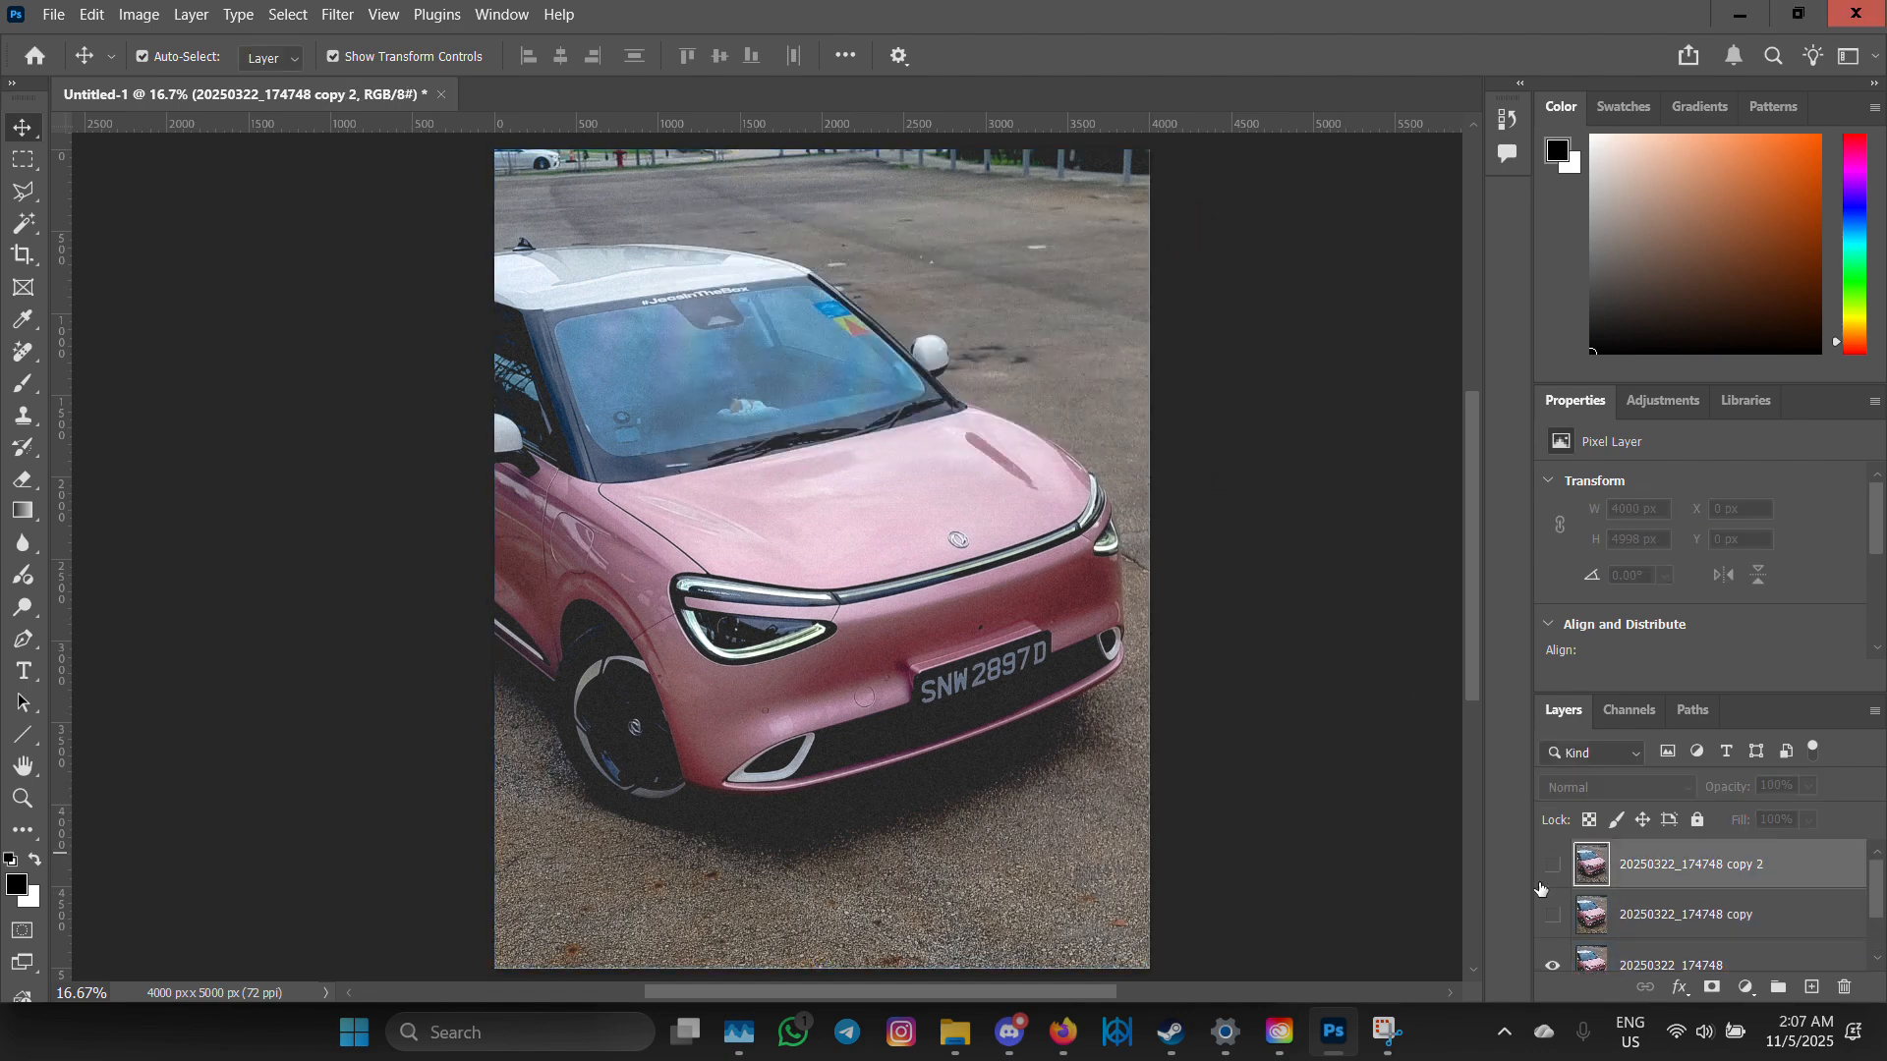
scroll(1626, 887, "down", 1)
left_click(1651, 881)
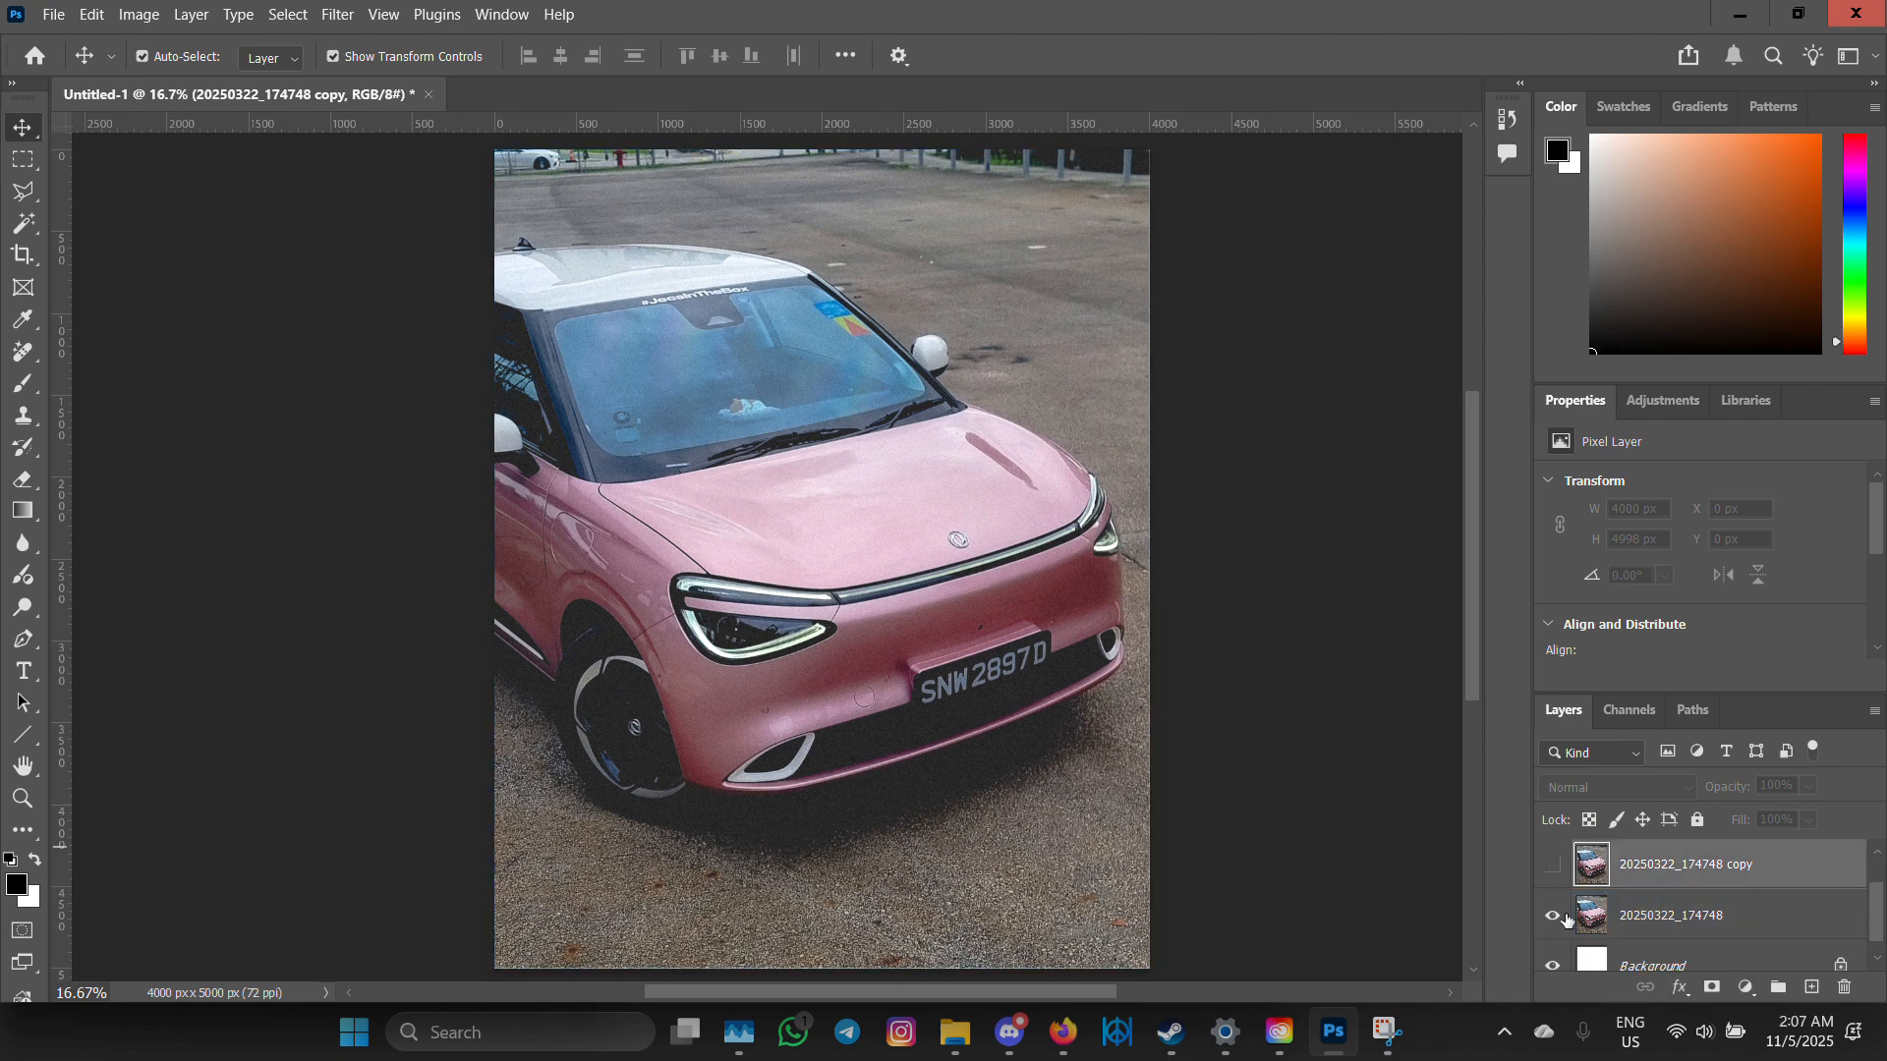
left_click(1007, 596)
left_click(344, 257)
left_click(605, 425)
left_click(346, 16)
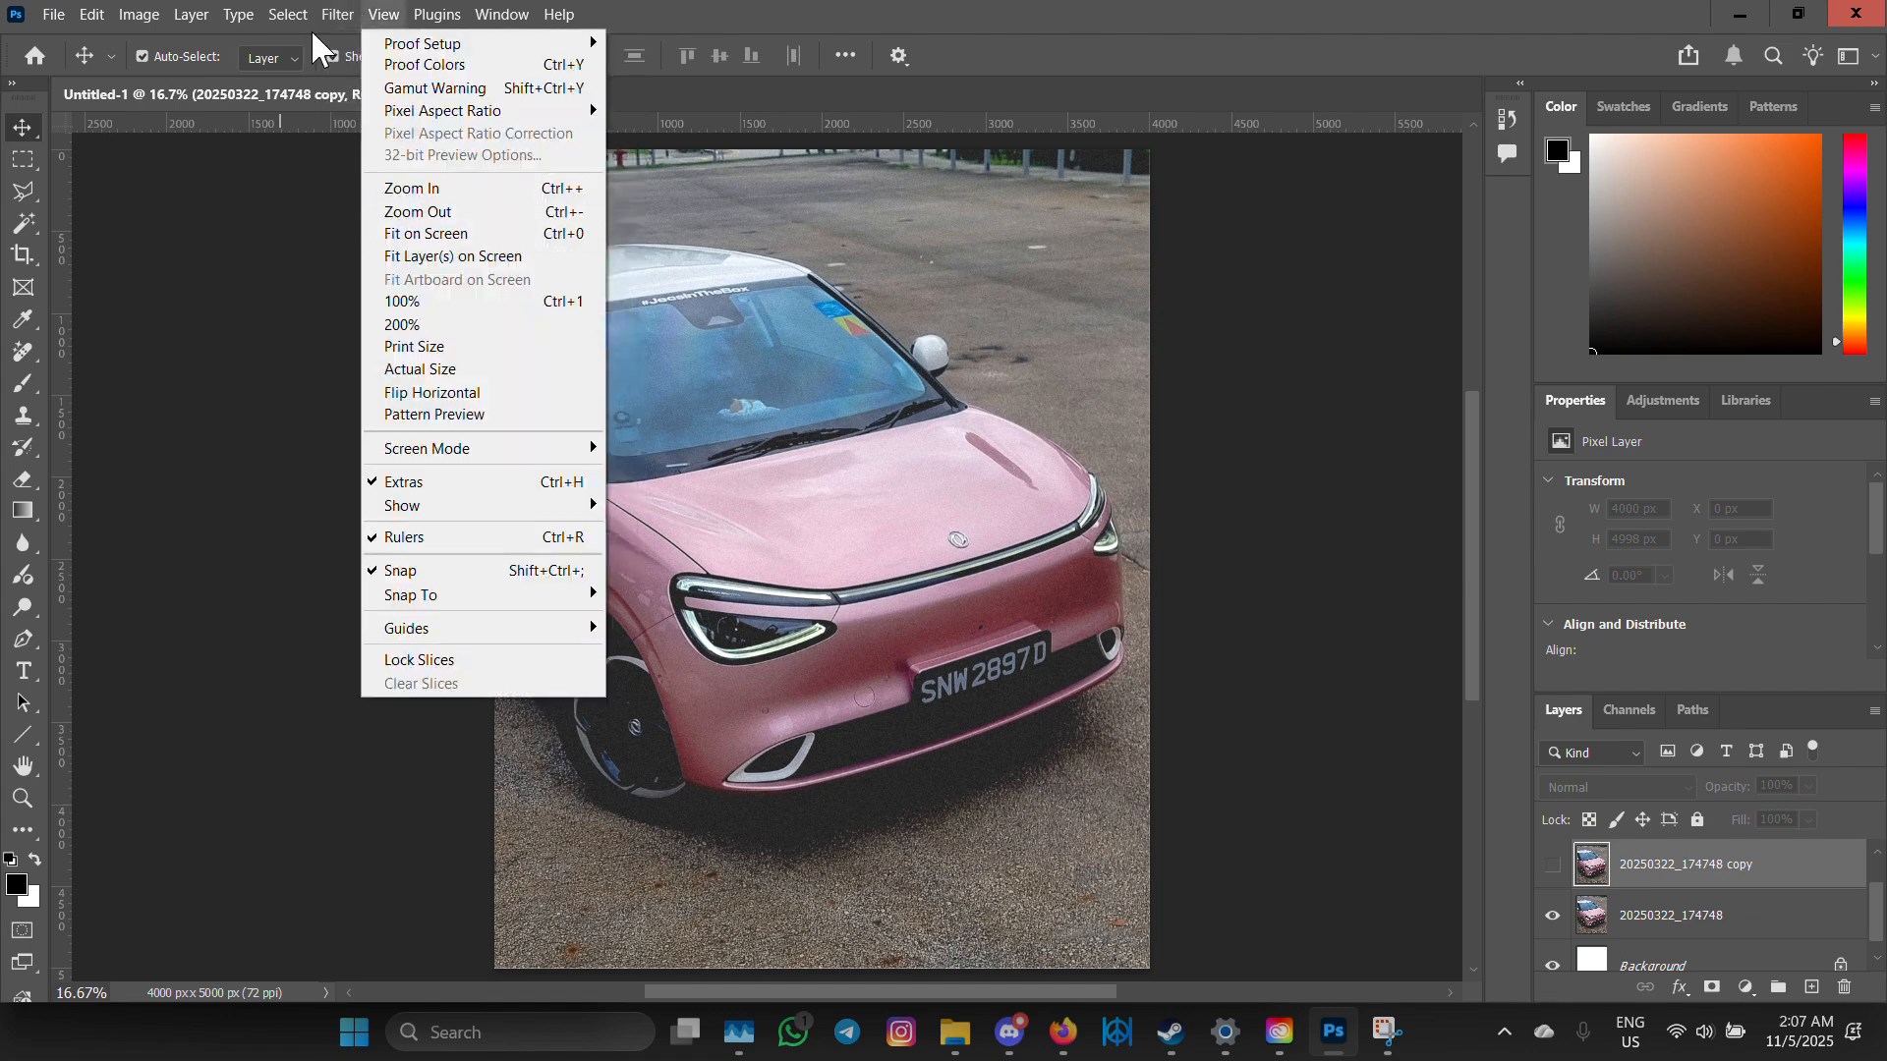
left_click(959, 530)
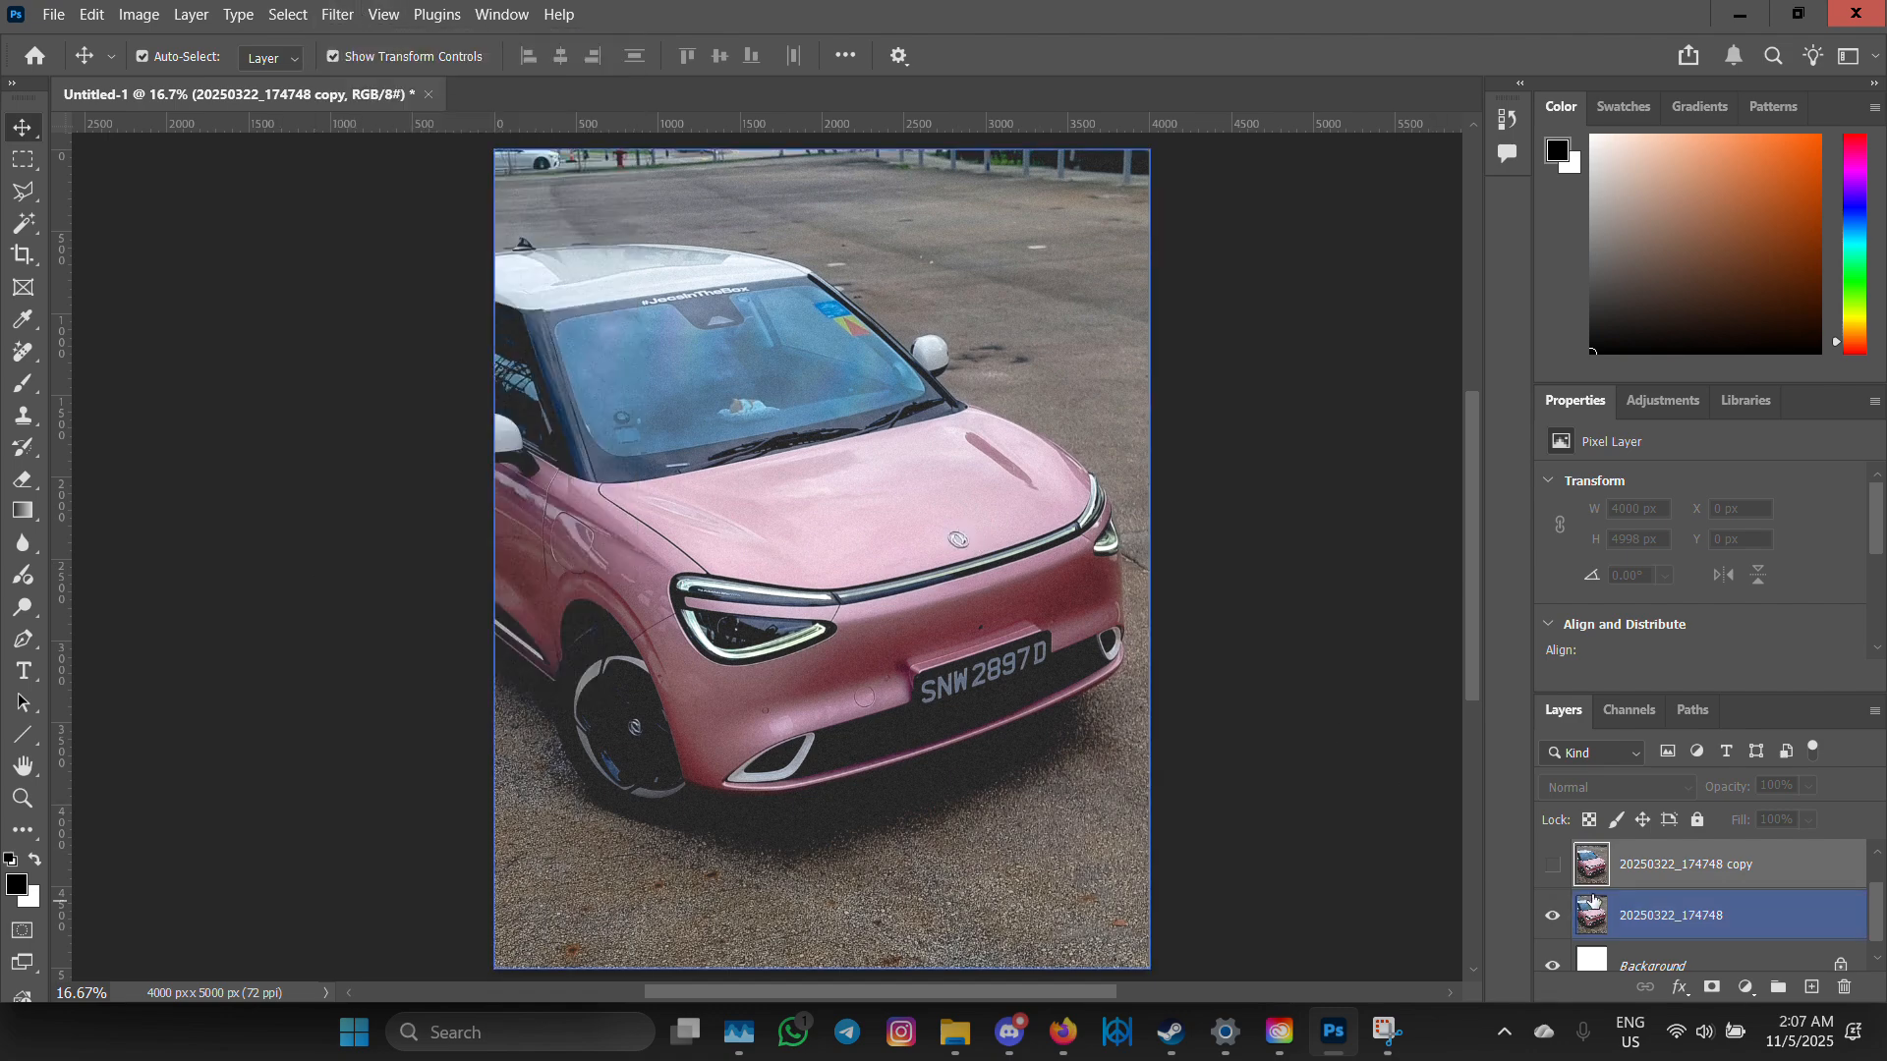
- Open the Motion Blur filter for the original photo layer and bring the front wheel into its preview at 33%
left_click(1652, 929)
left_click(338, 13)
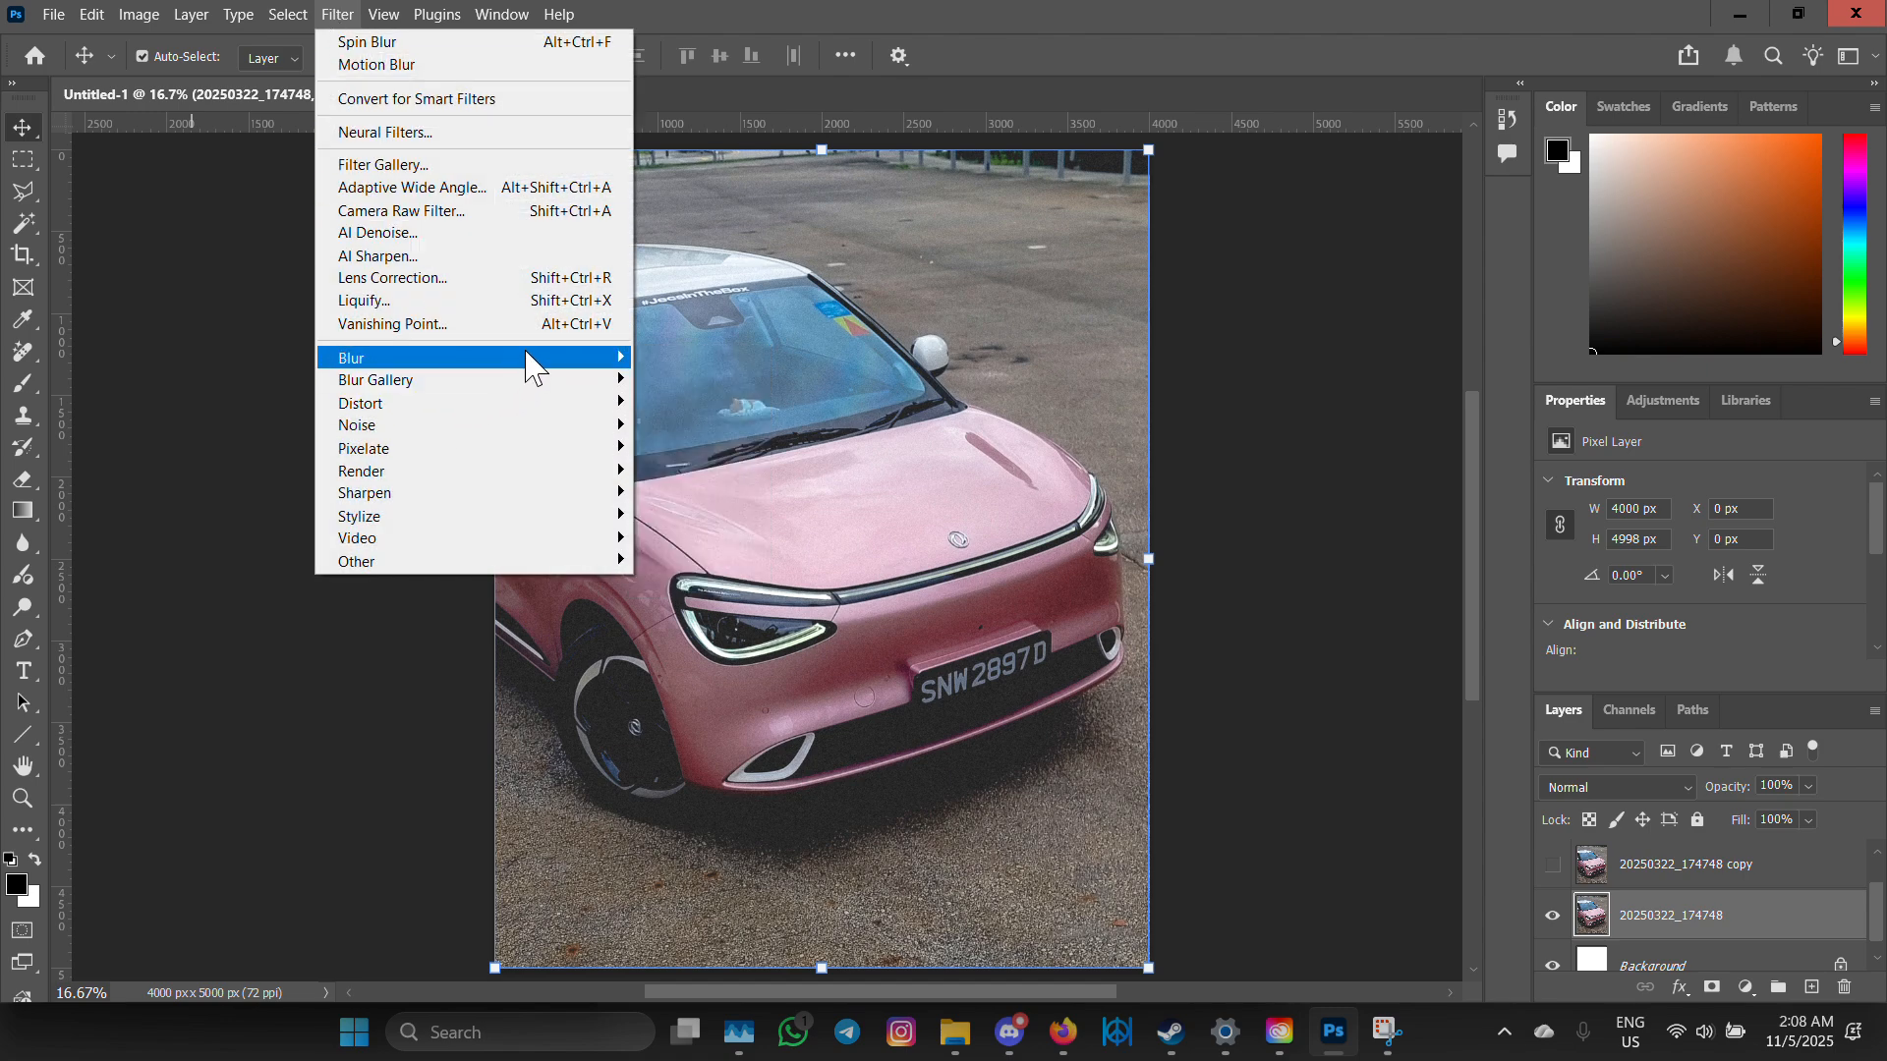
mouse_move(614, 375)
left_click(693, 493)
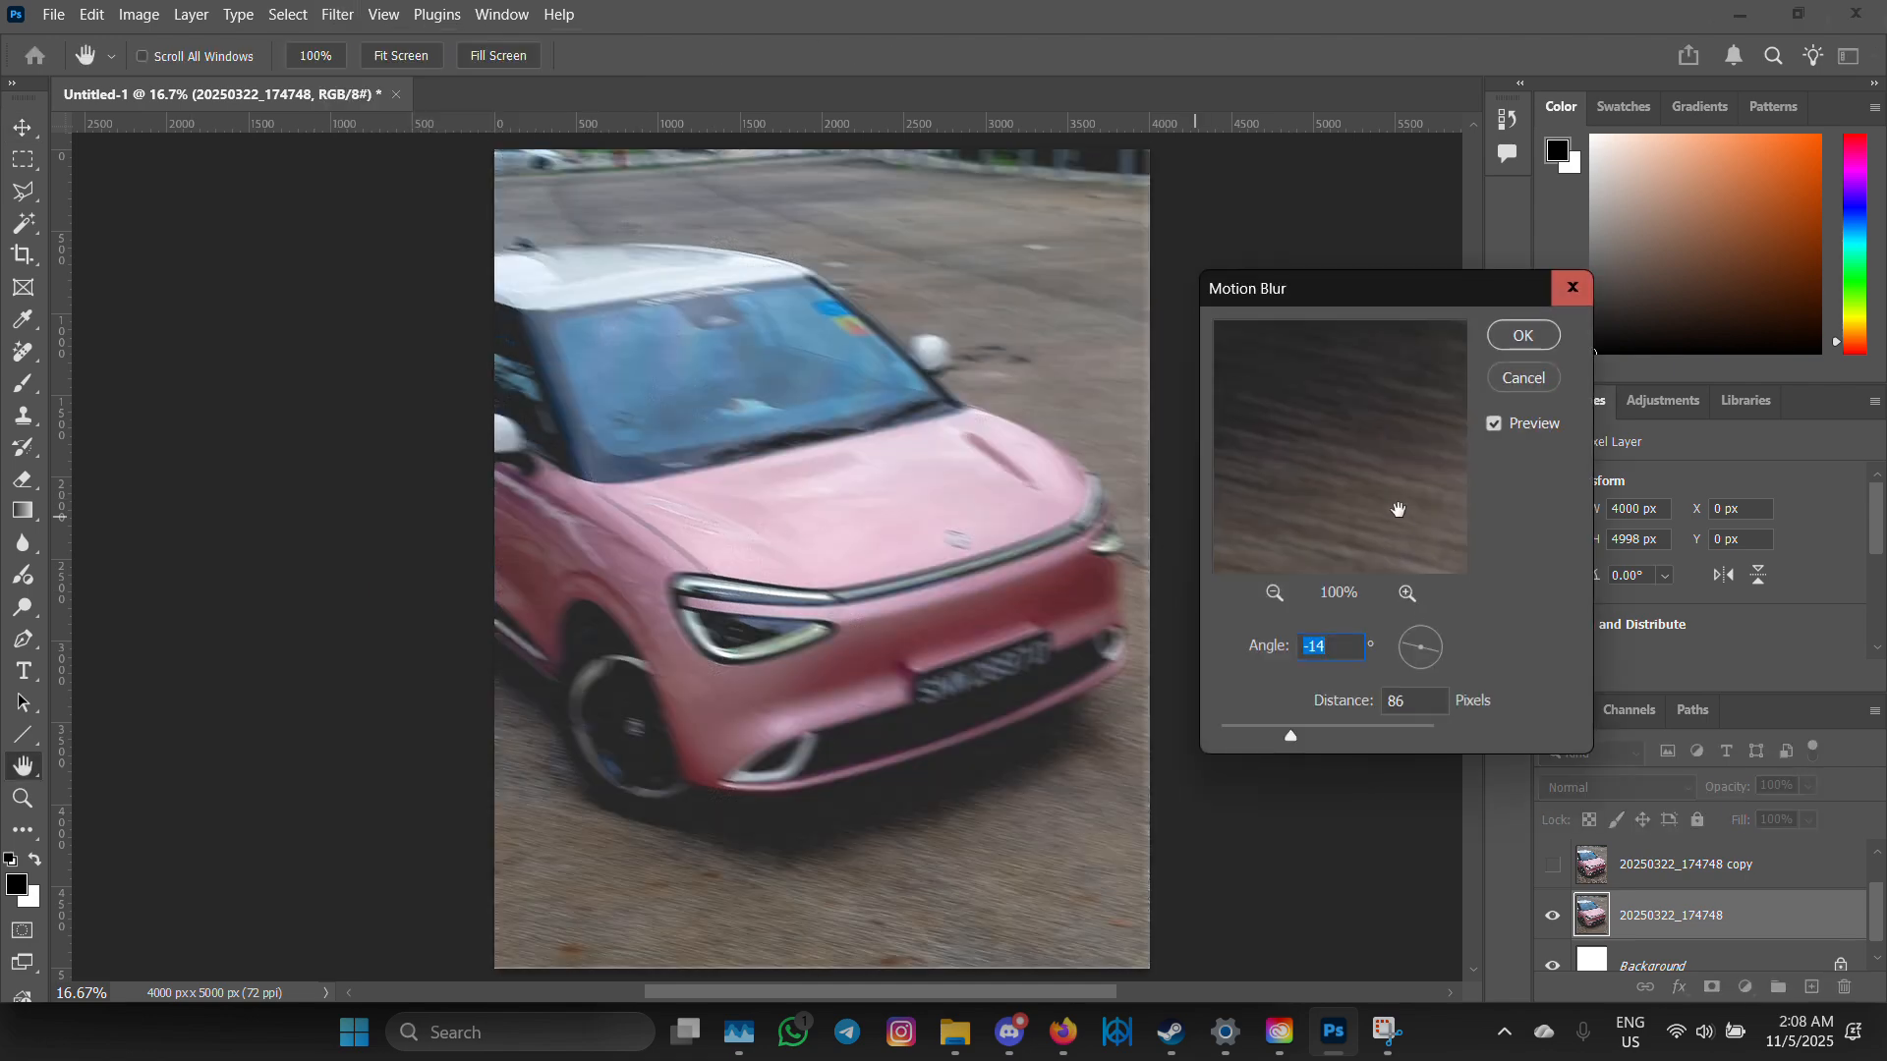
left_click(1274, 593)
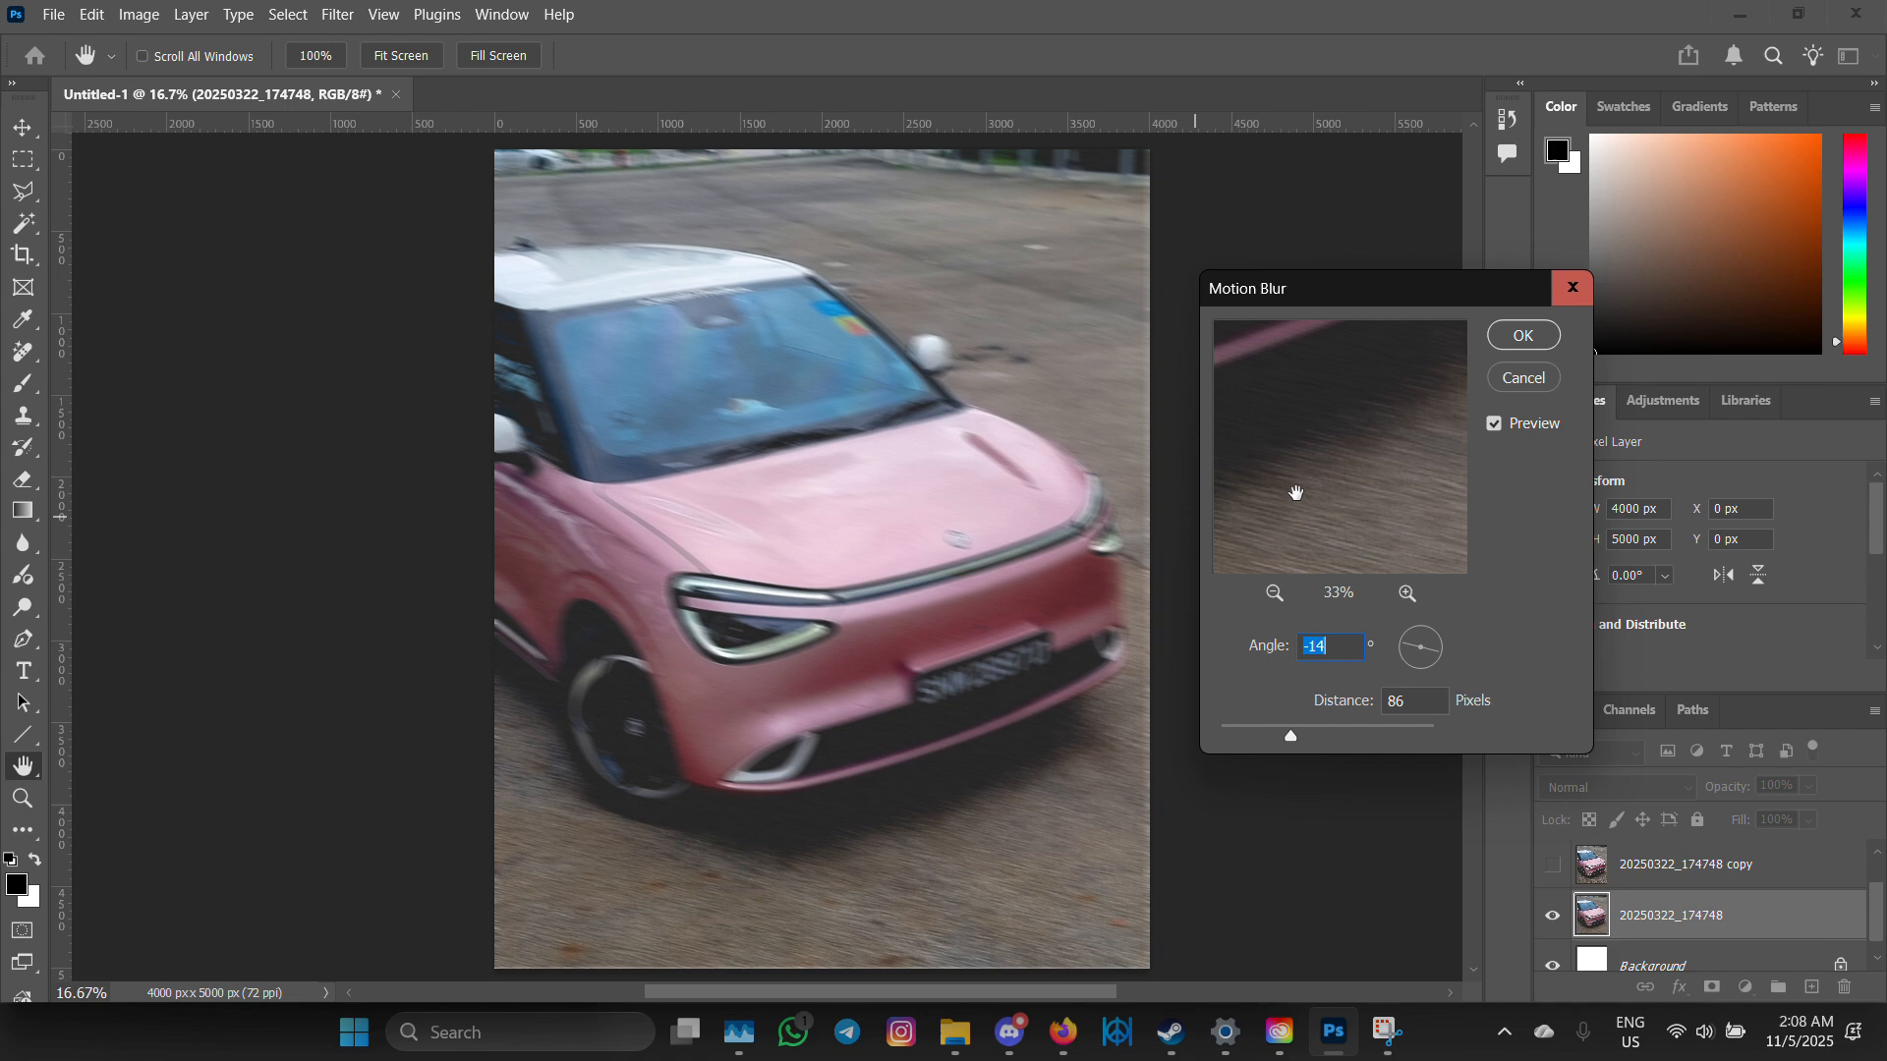
left_click_drag(1357, 488, 1405, 517)
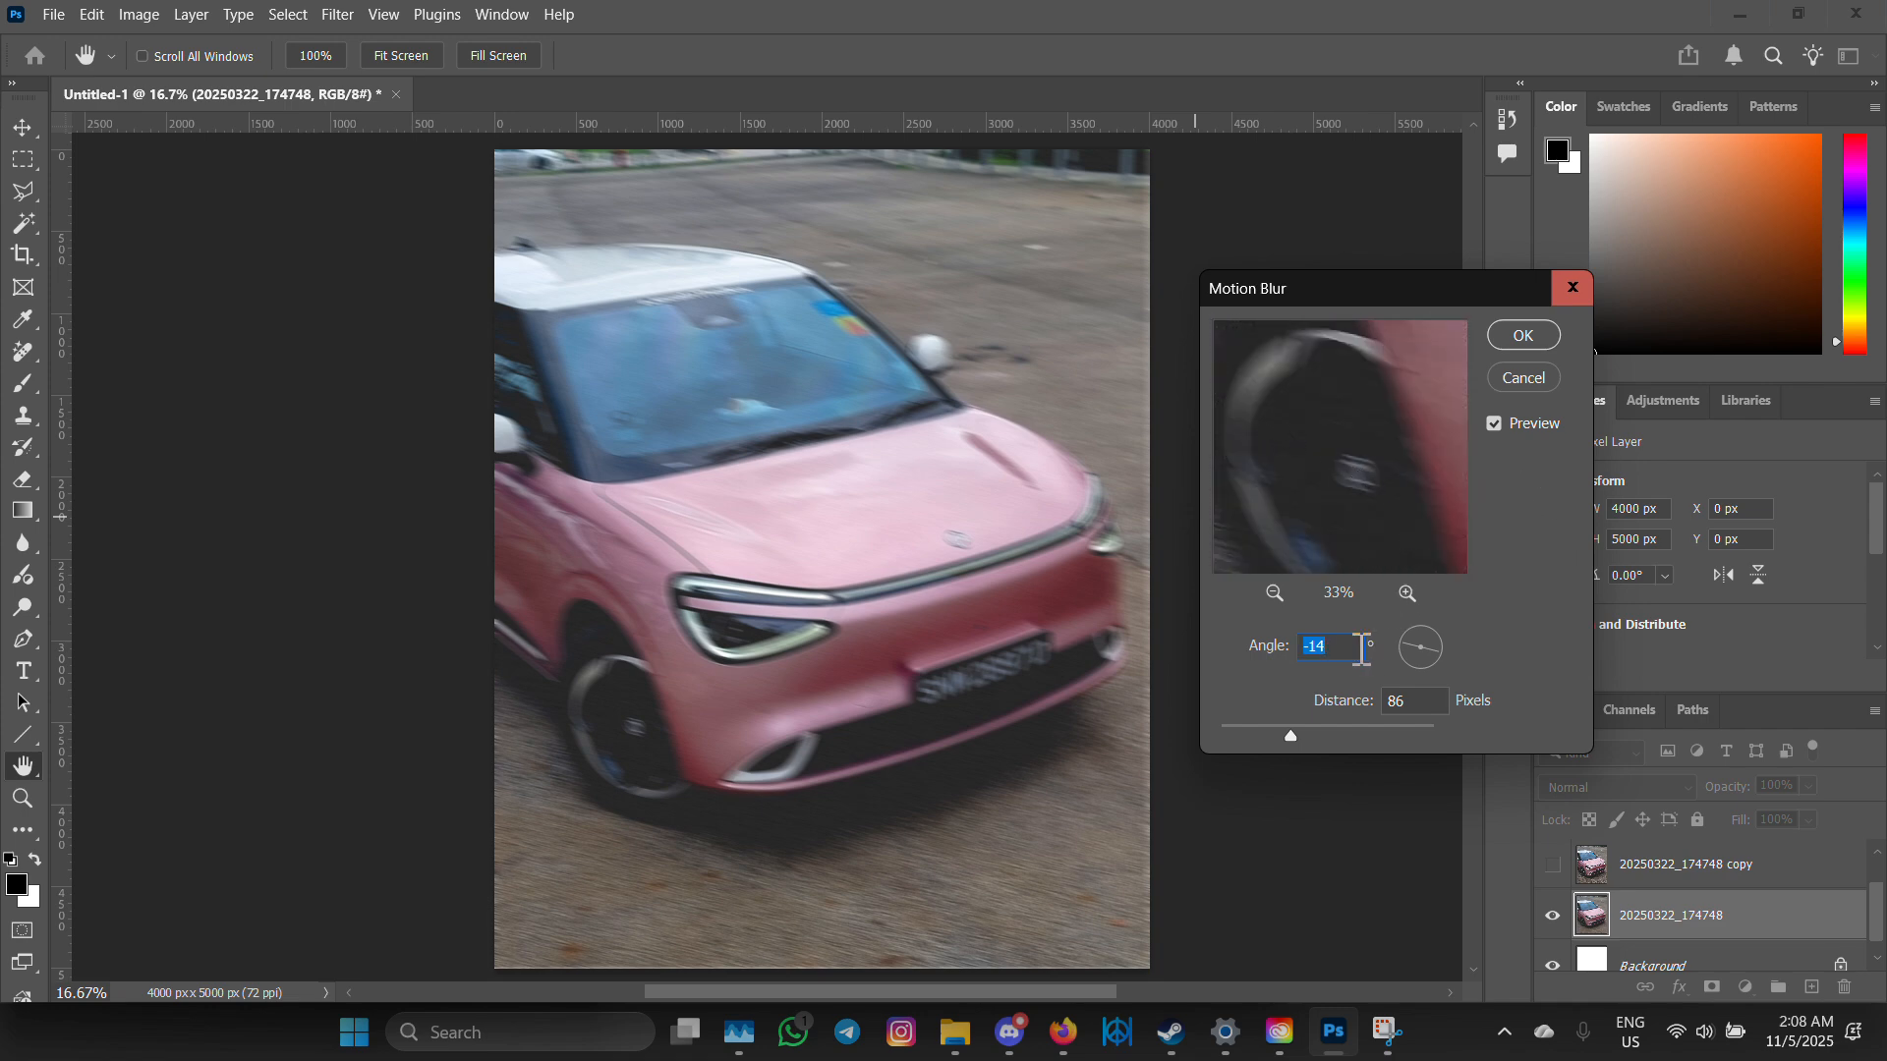
- Try different motion blur angles, ending at -7° with a distance of 191 pixels
scroll(1427, 647, "up", 20)
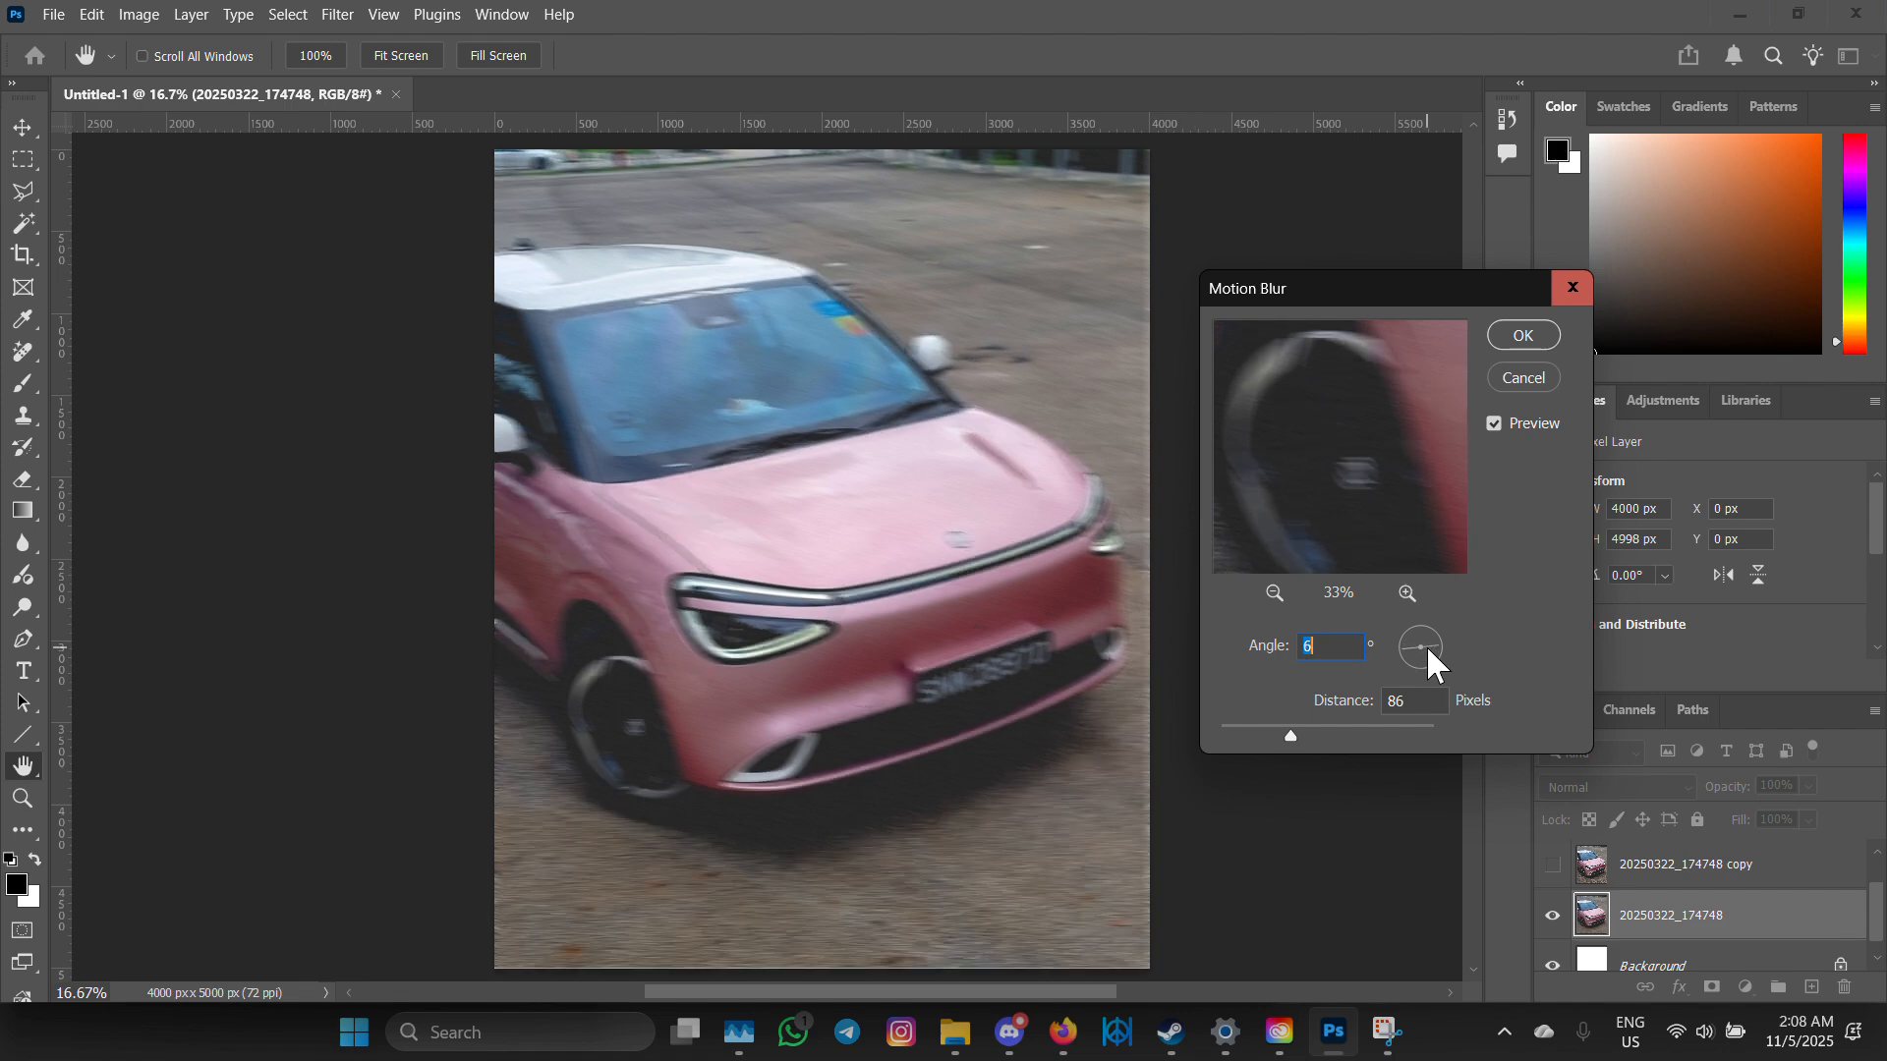
scroll(1425, 644, "down", 9)
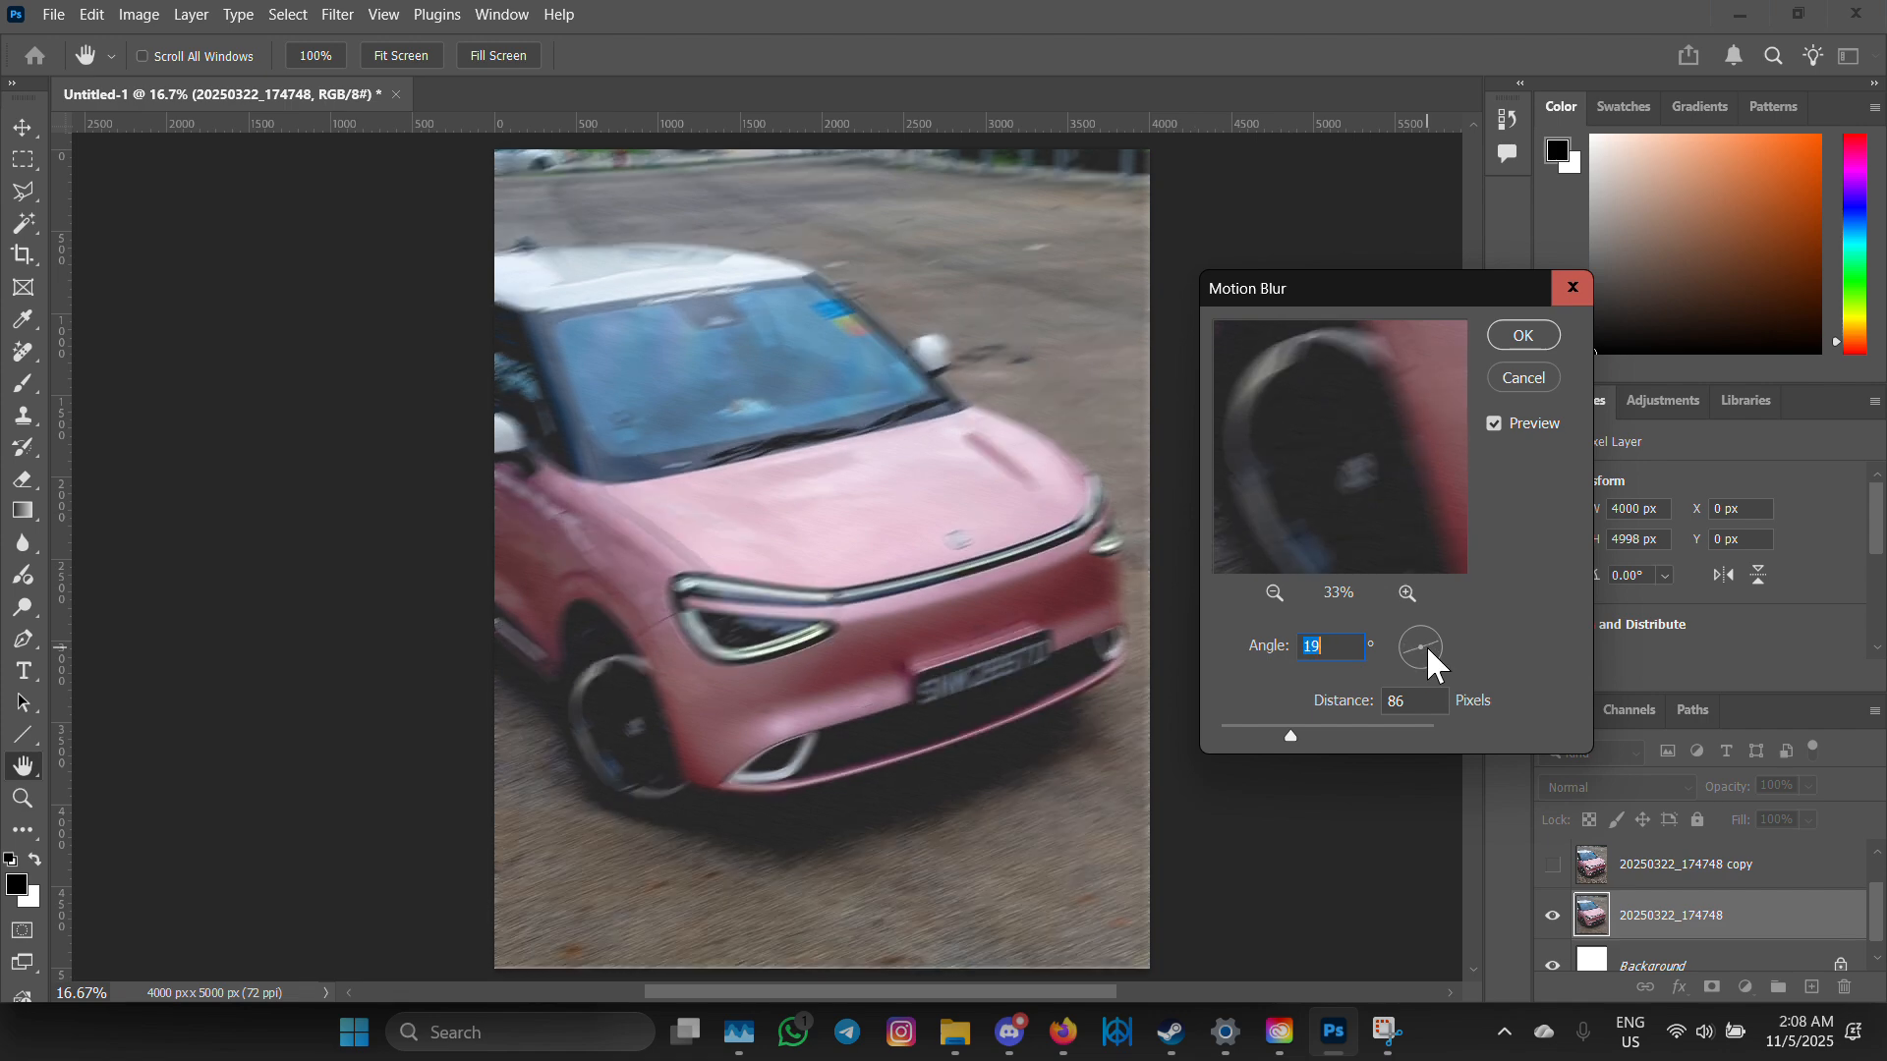
scroll(1425, 644, "down", 9)
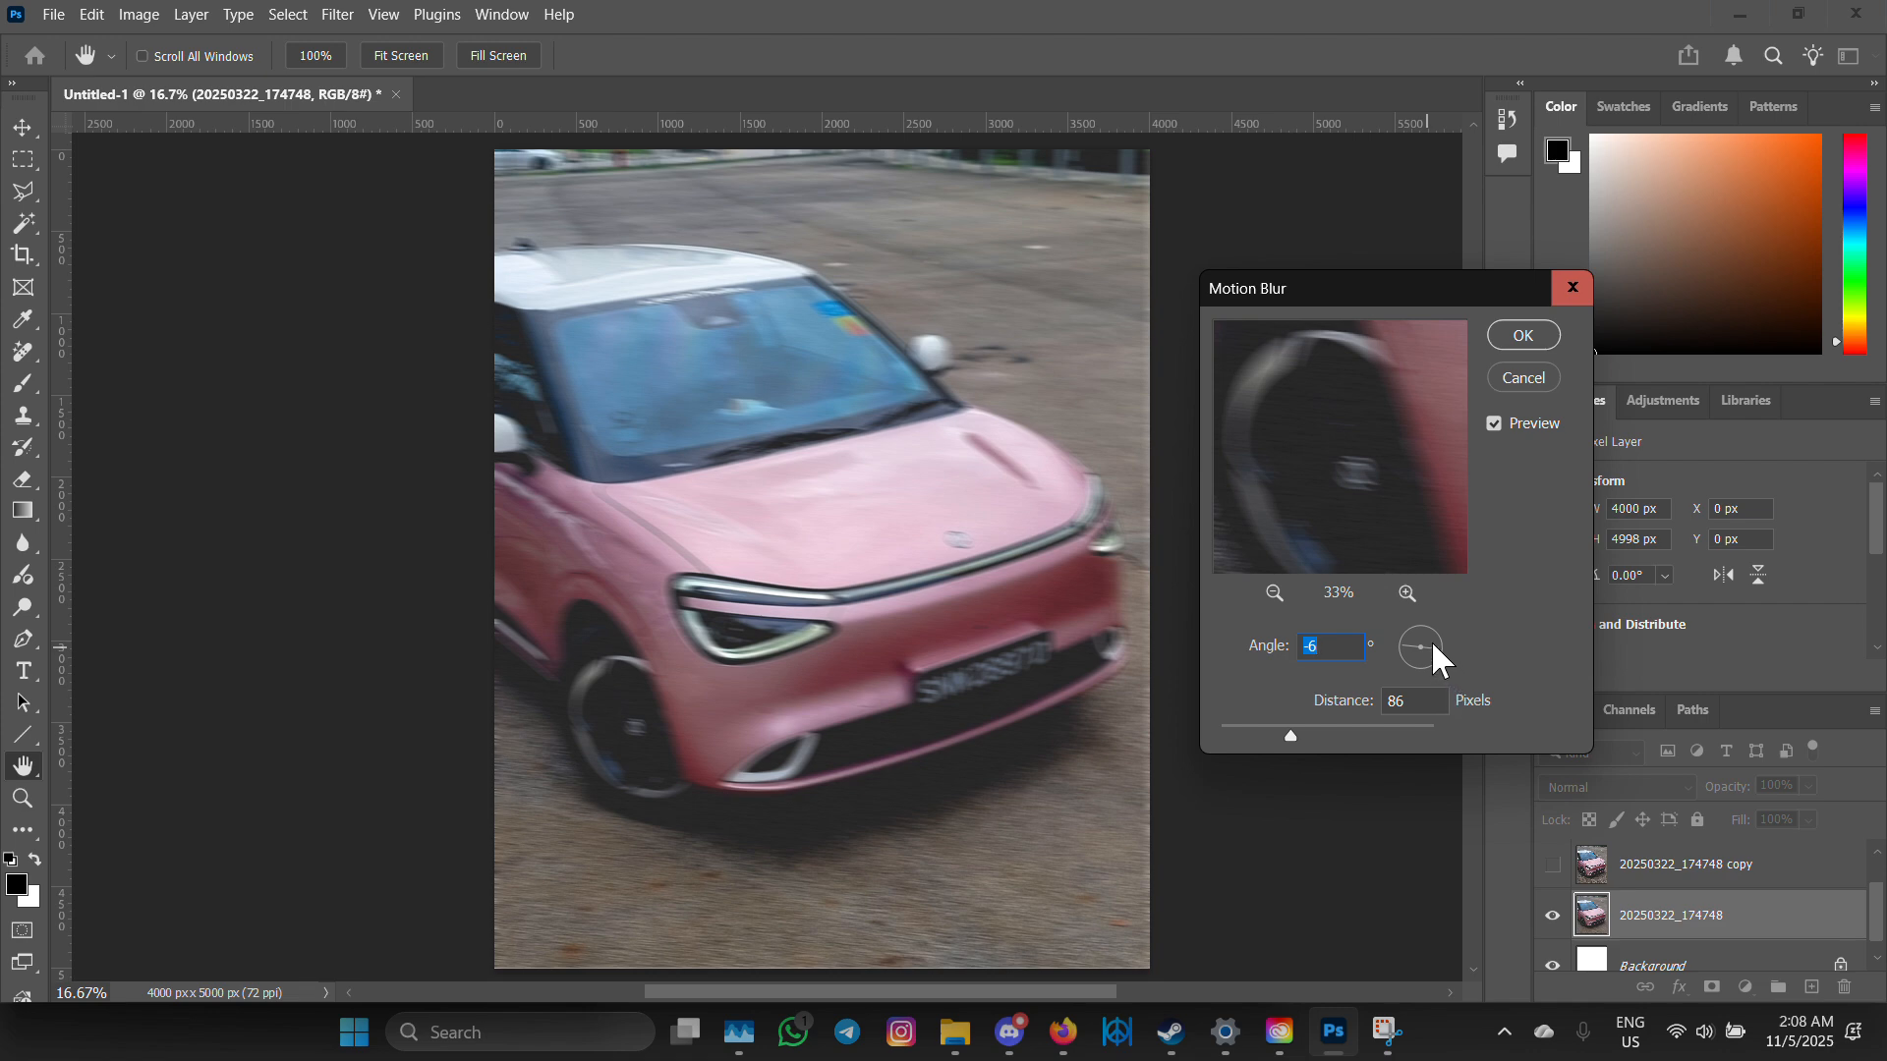
scroll(1432, 643, "down", 1)
left_click_drag(1286, 732, 1329, 735)
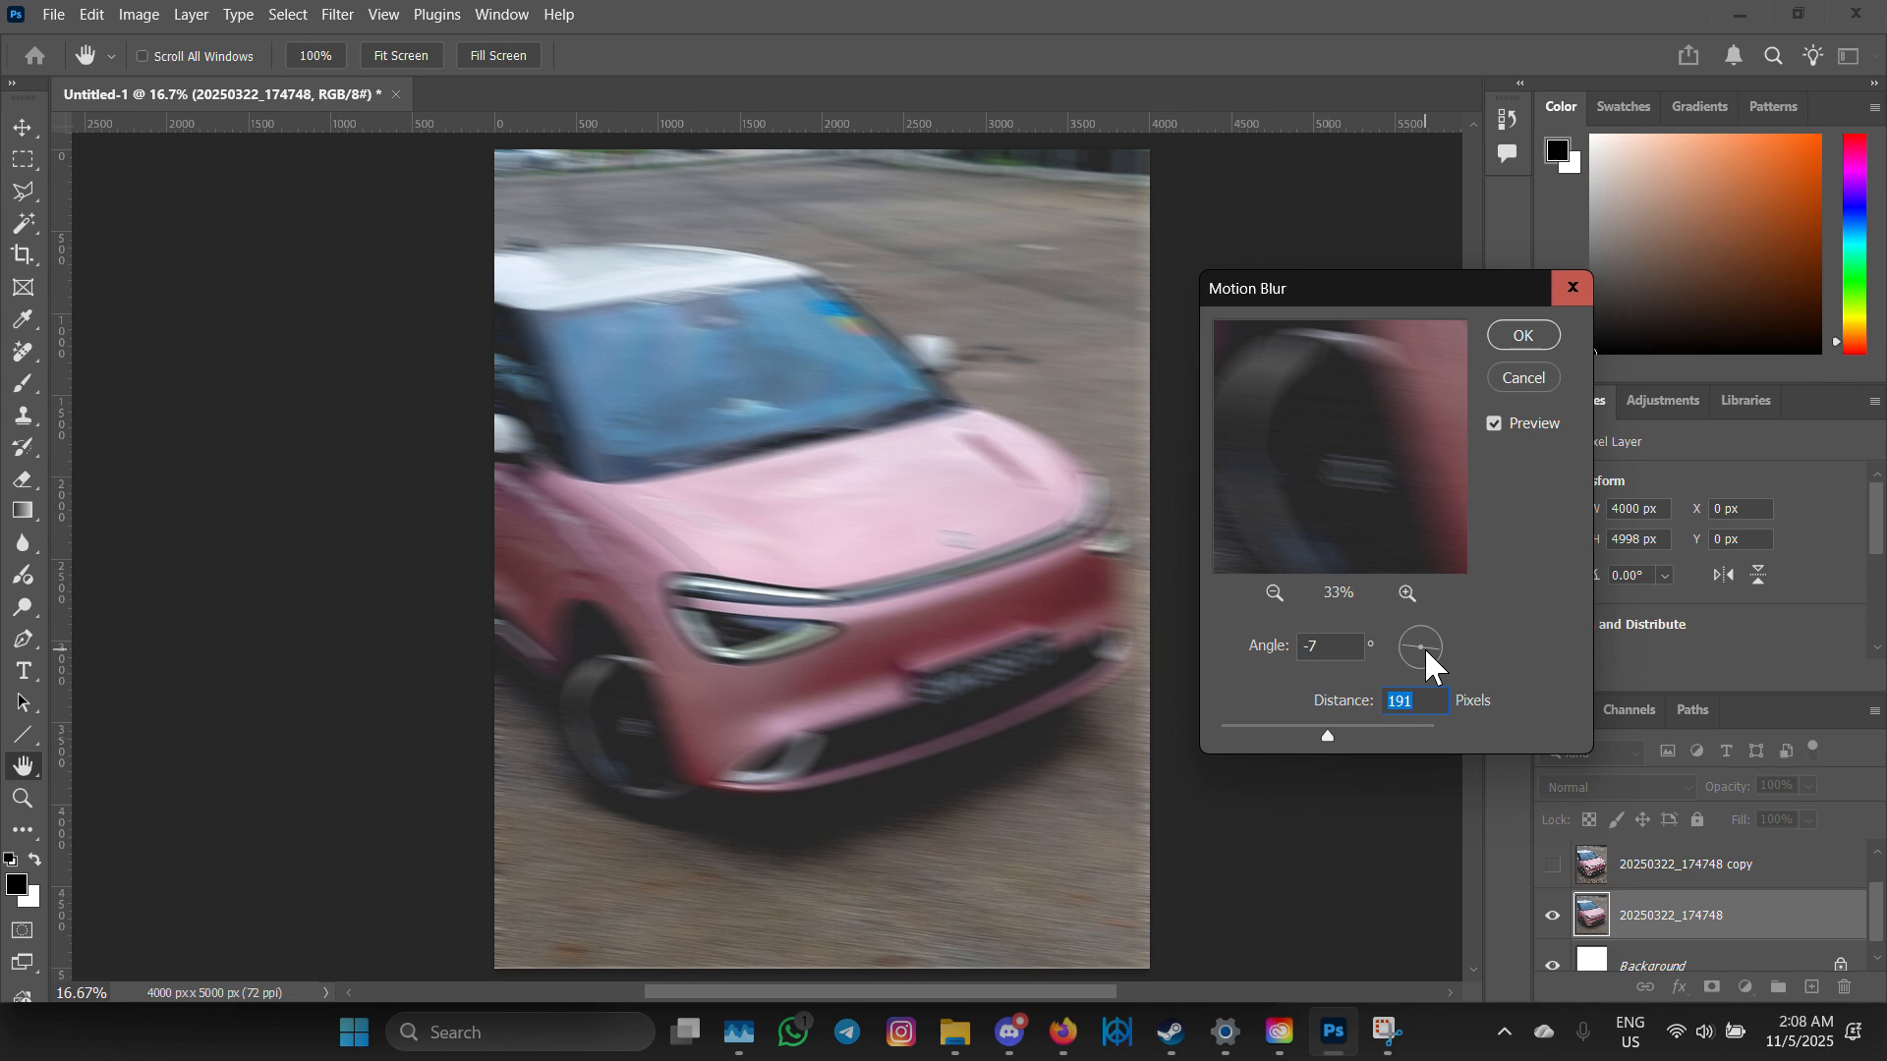
- Try a motion blur distance of 149 pixels with the angle at 36°
scroll(1424, 649, "up", 9)
scroll(1424, 652, "up", 4)
scroll(1422, 653, "down", 5)
left_click(1312, 736)
left_click(1431, 633)
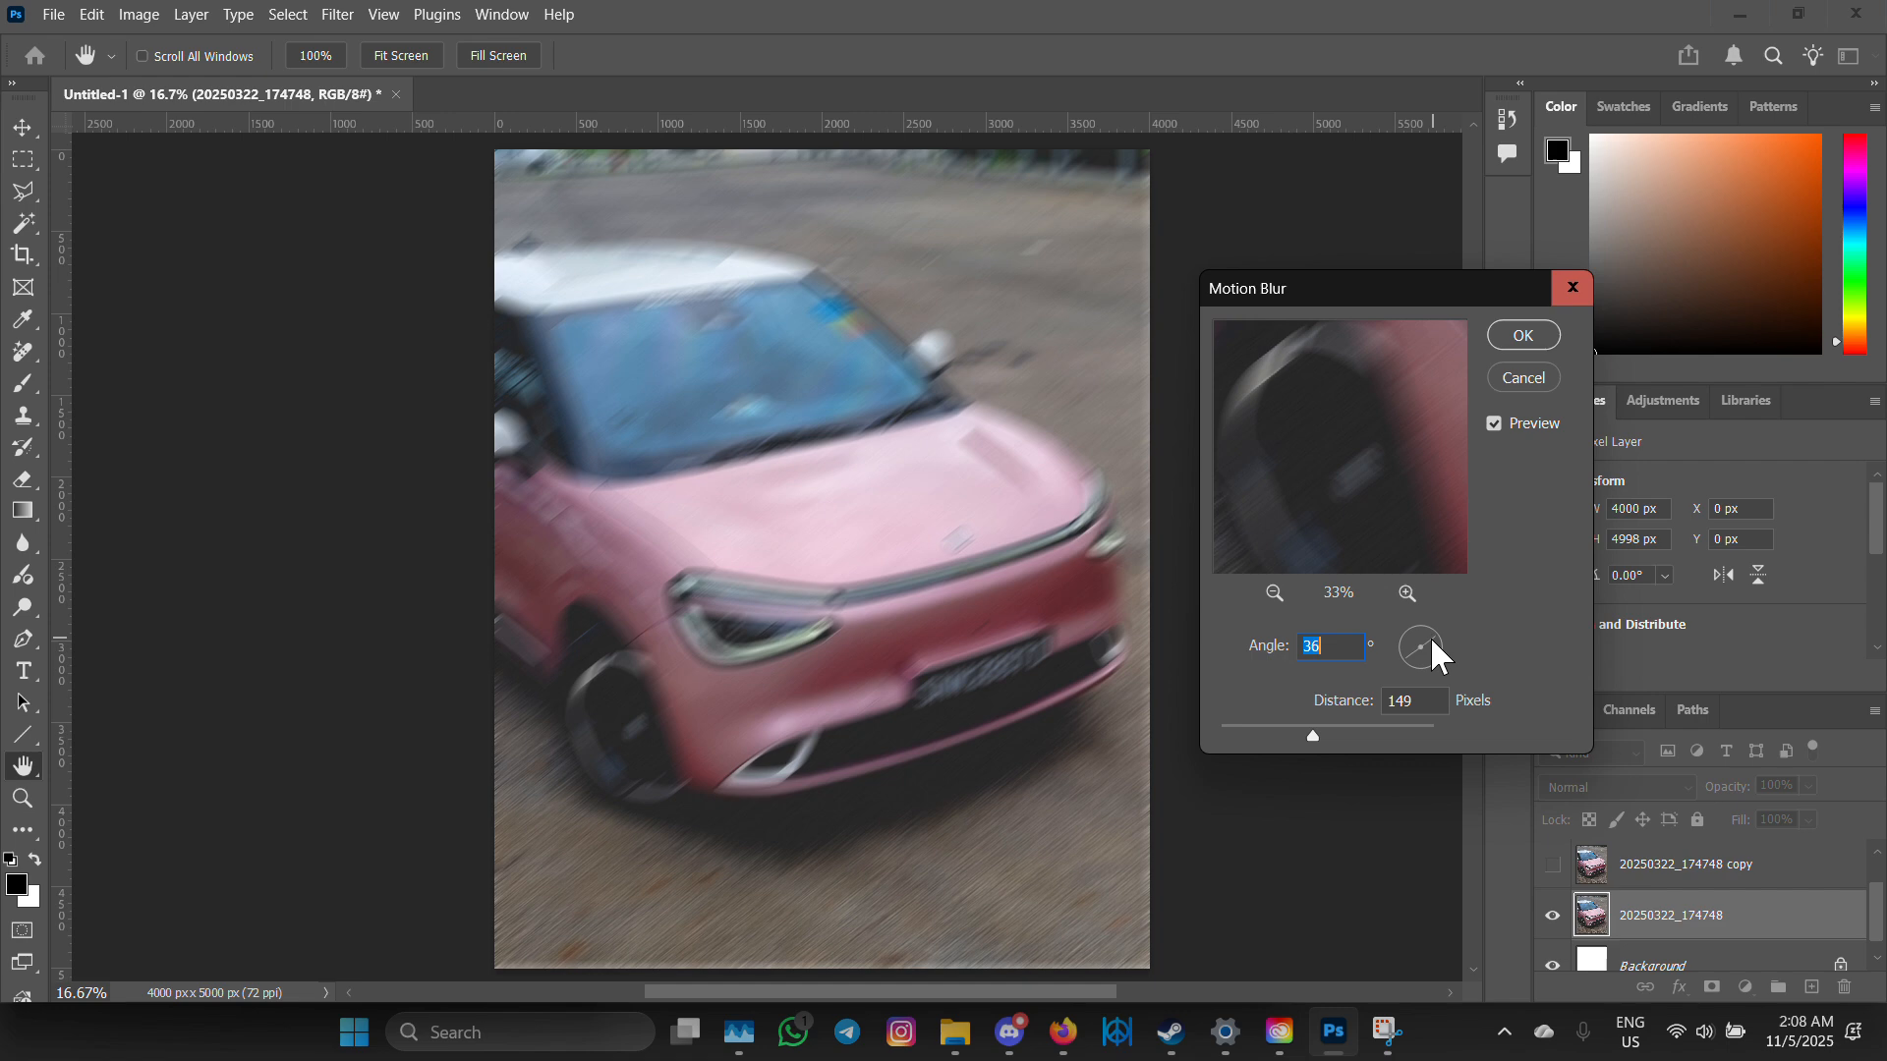
- Set the motion blur to an angle of -6° and a distance of 134 pixels, and apply it to the original photo layer
type("4")
key("Down")
key("Down")
key("Down")
key("Down")
key("Down")
key("Down")
key("Down")
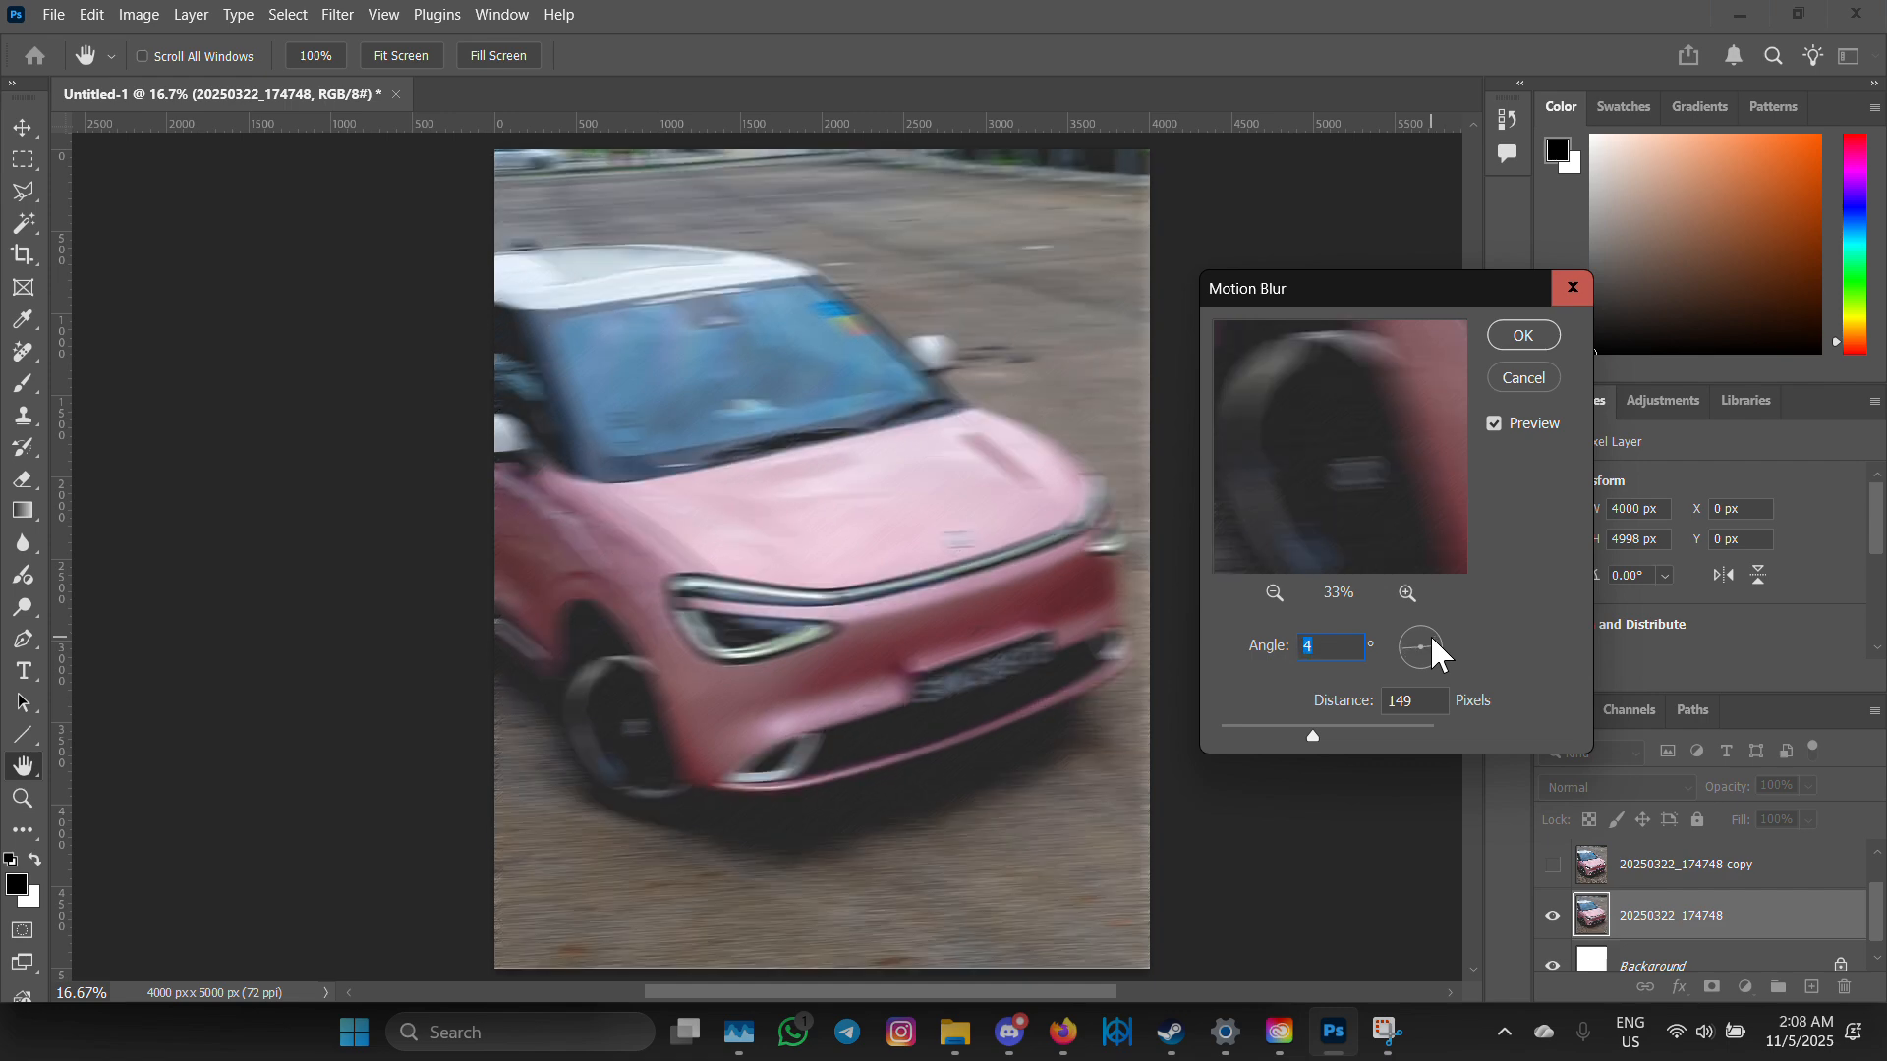
key("Down")
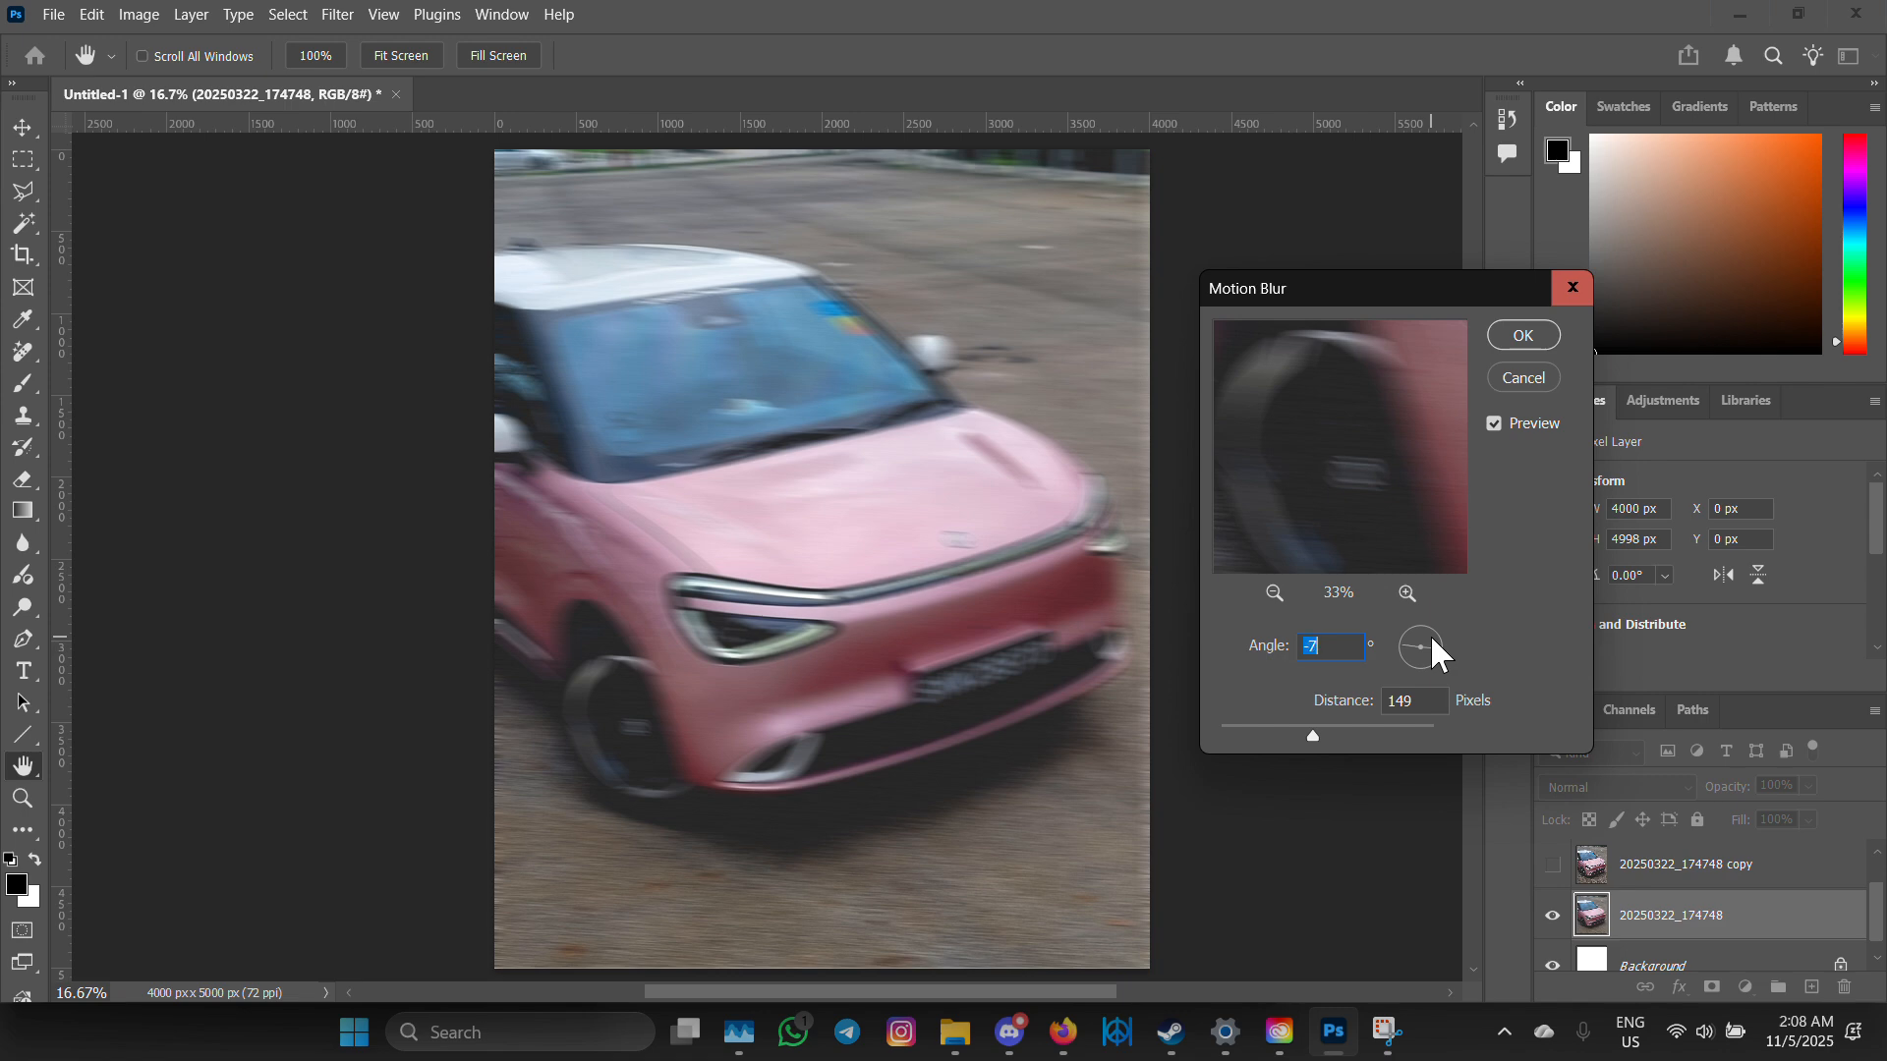
key("Down")
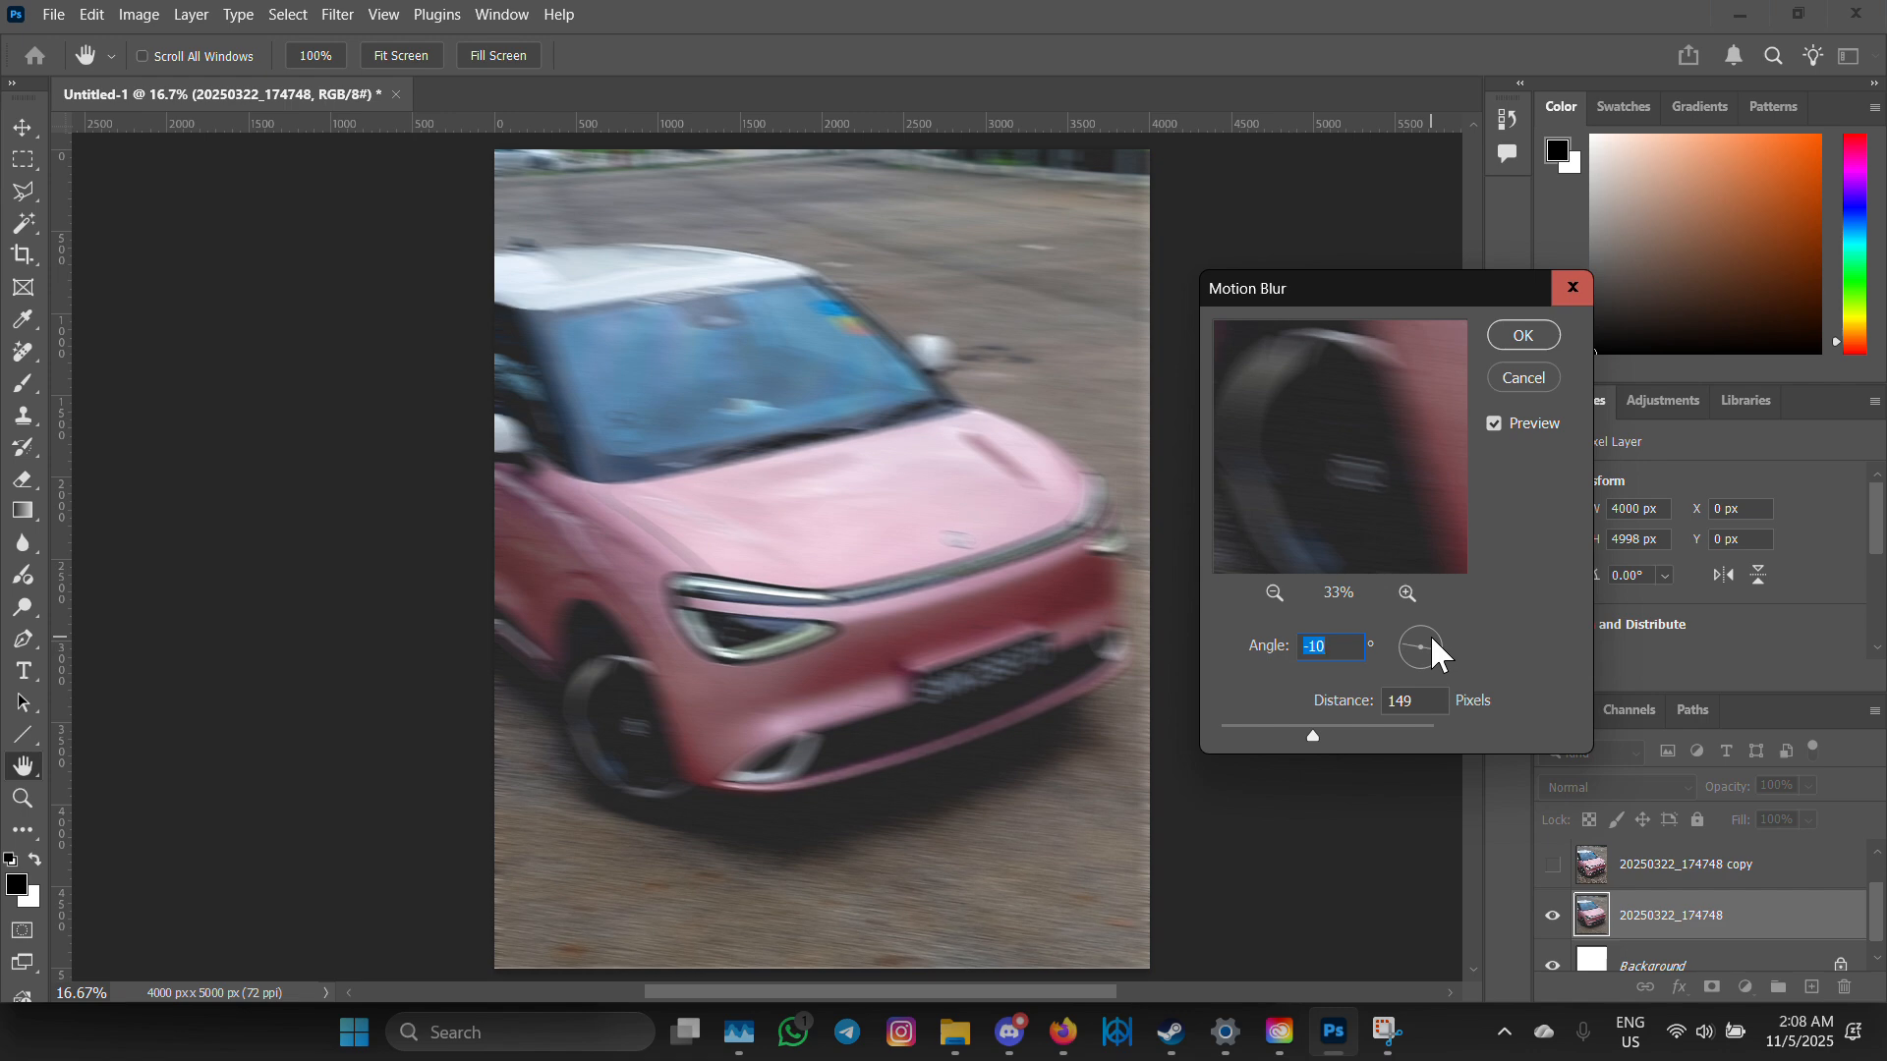
key("Up")
key("Up")
mouse_move(1307, 729)
left_mouse_down()
mouse_move(1280, 729)
mouse_move(1308, 734)
left_mouse_up()
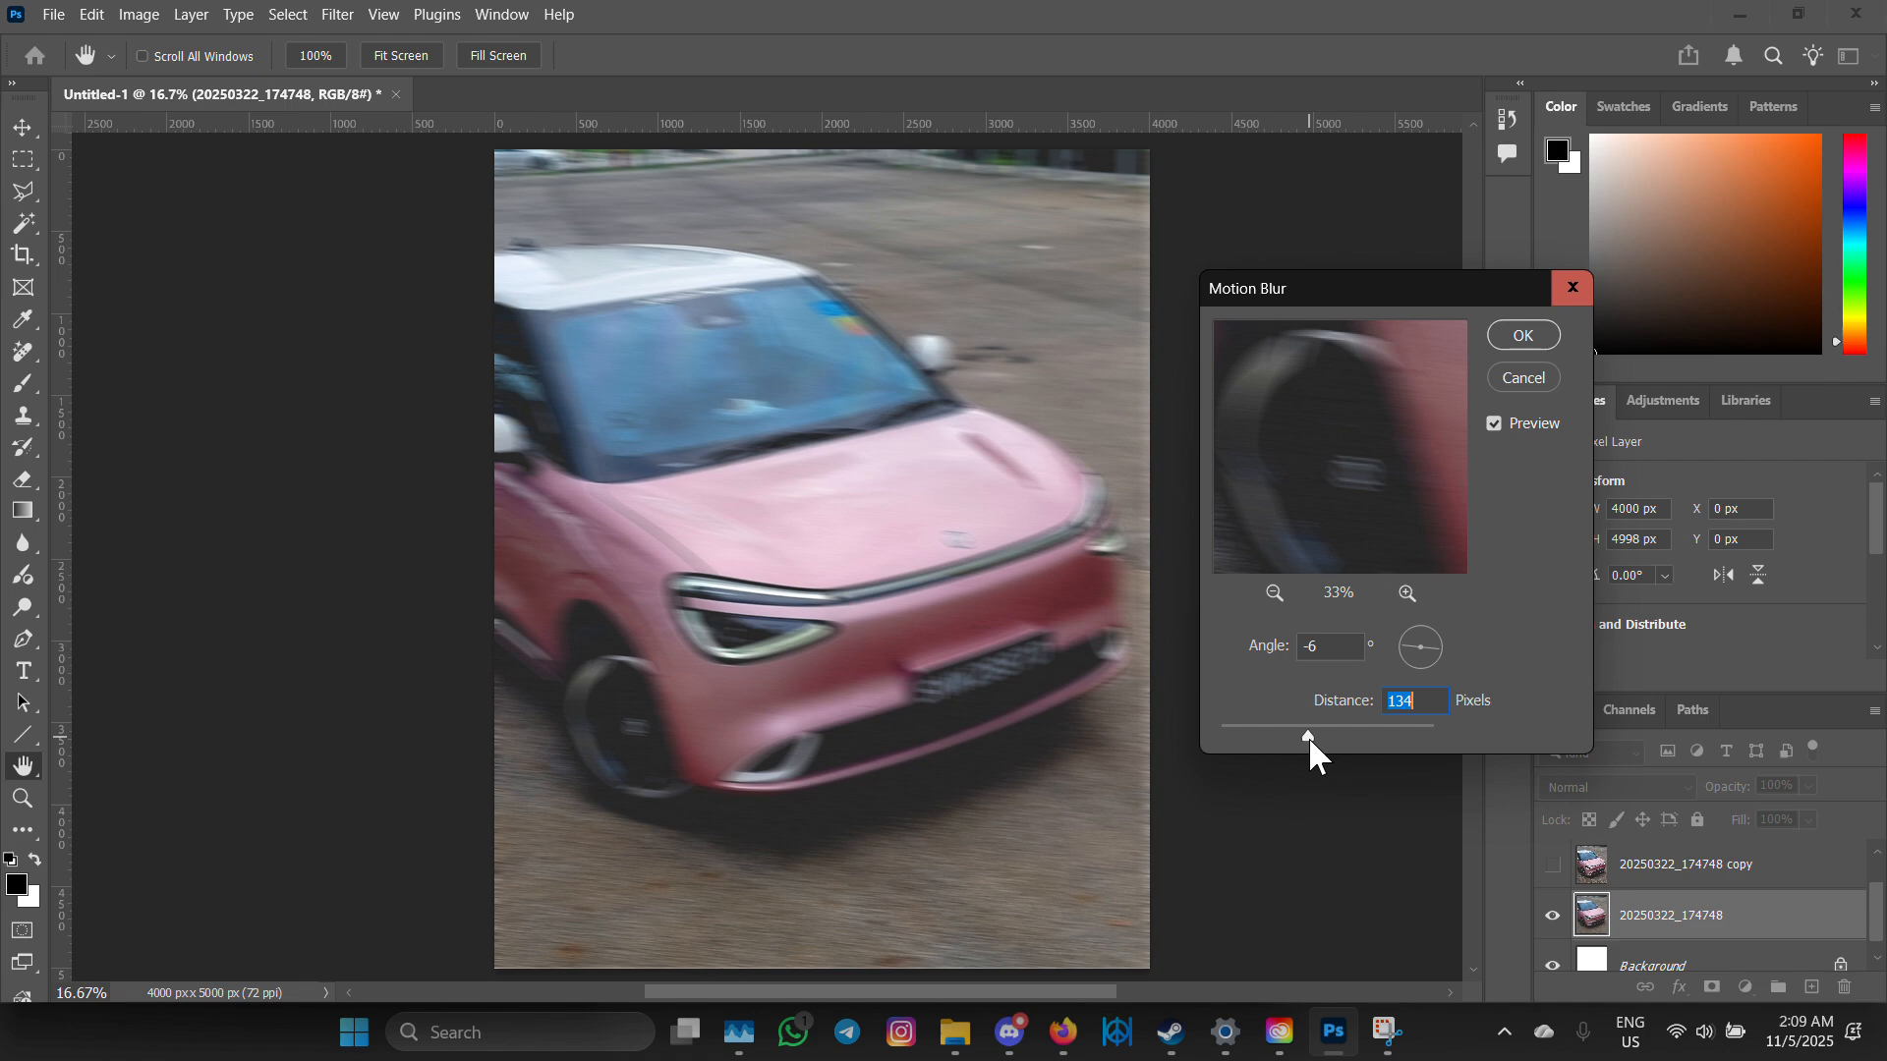
left_click(1535, 336)
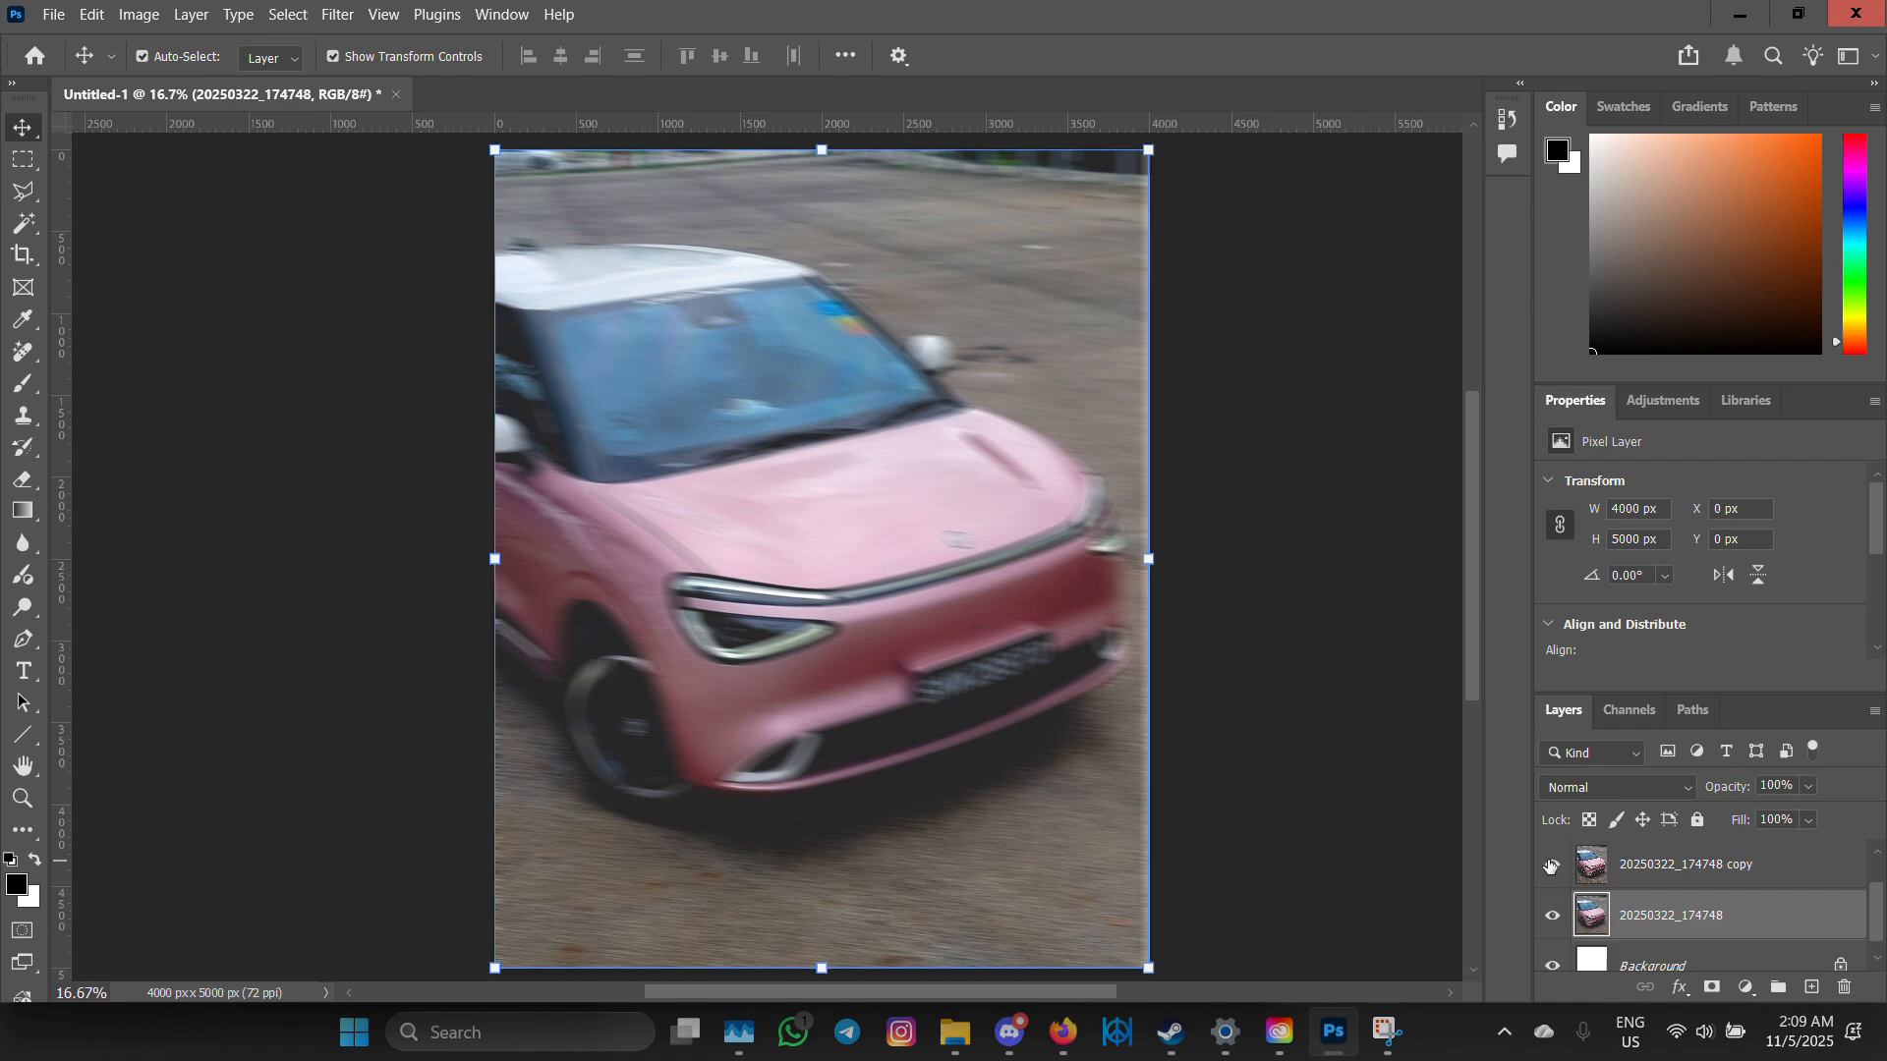
- Make the 20250322_174748 copy layer visible above the blurred photo
left_click(1553, 865)
left_click(1681, 865)
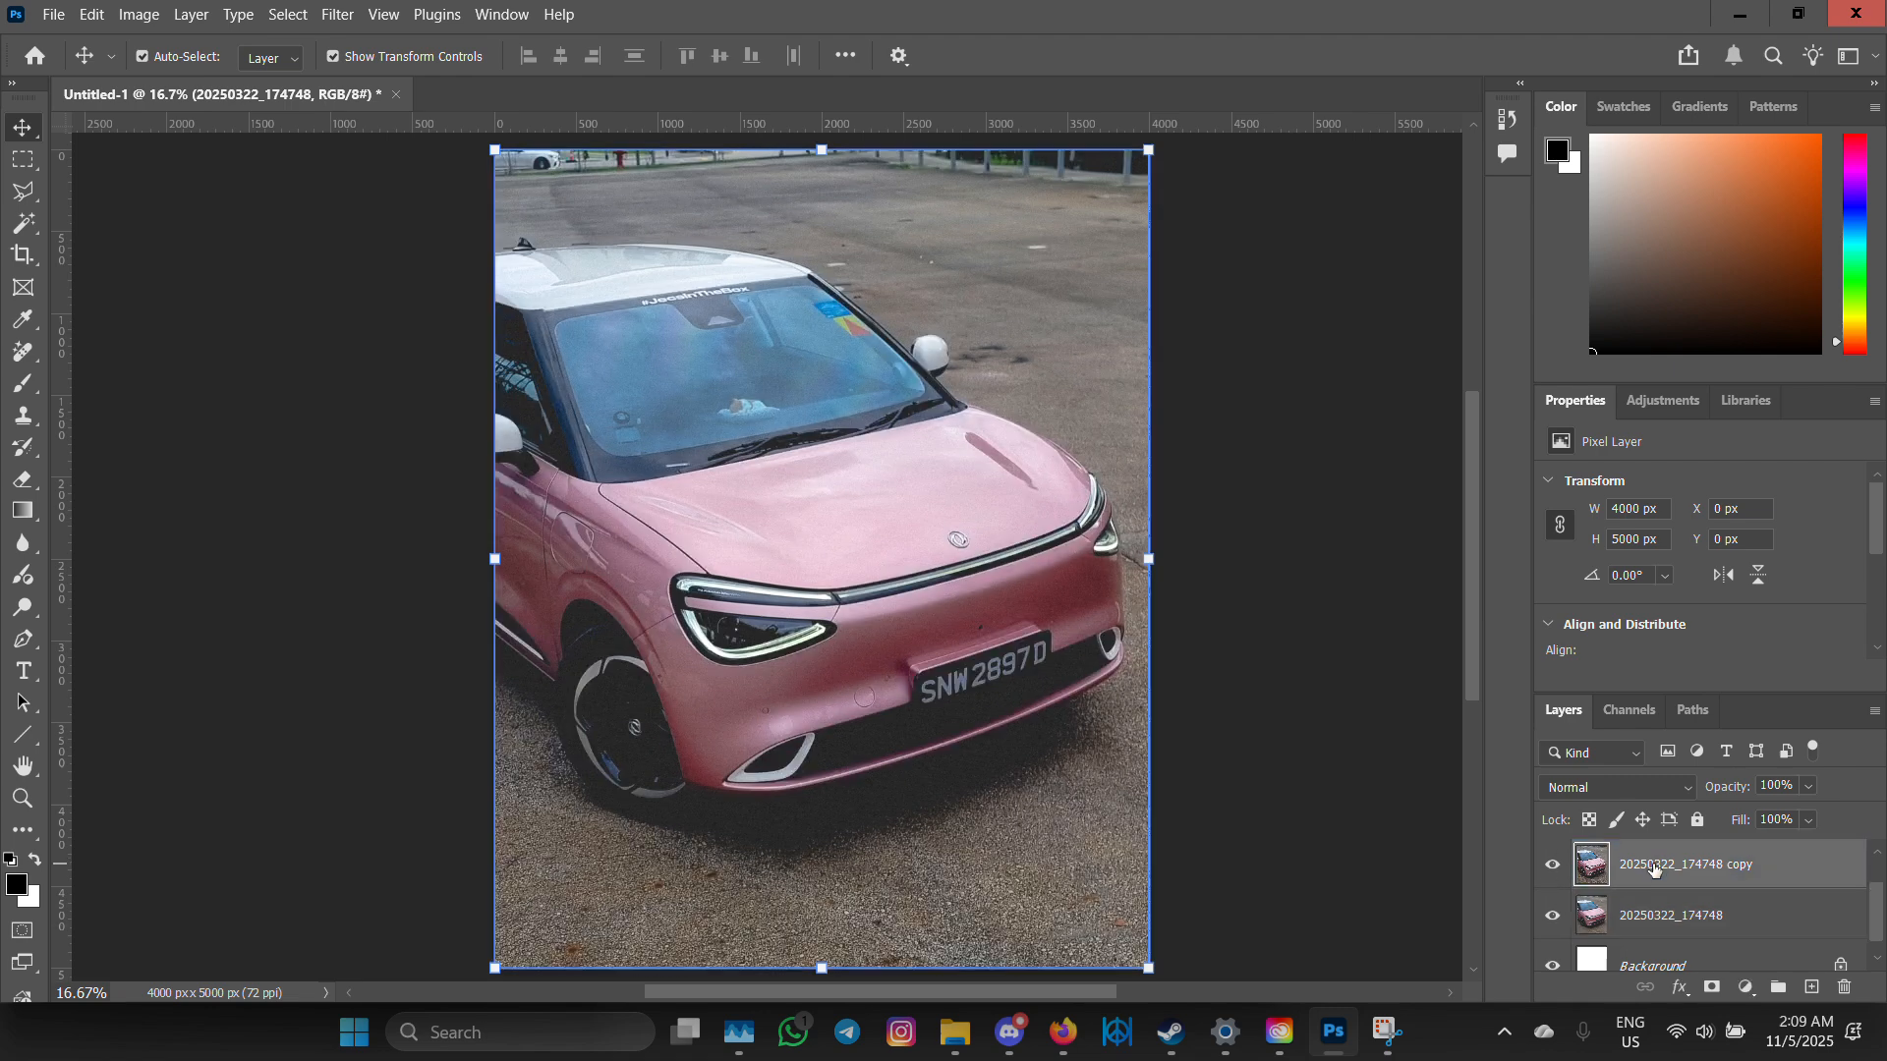
left_click(1253, 413)
left_click(1255, 421)
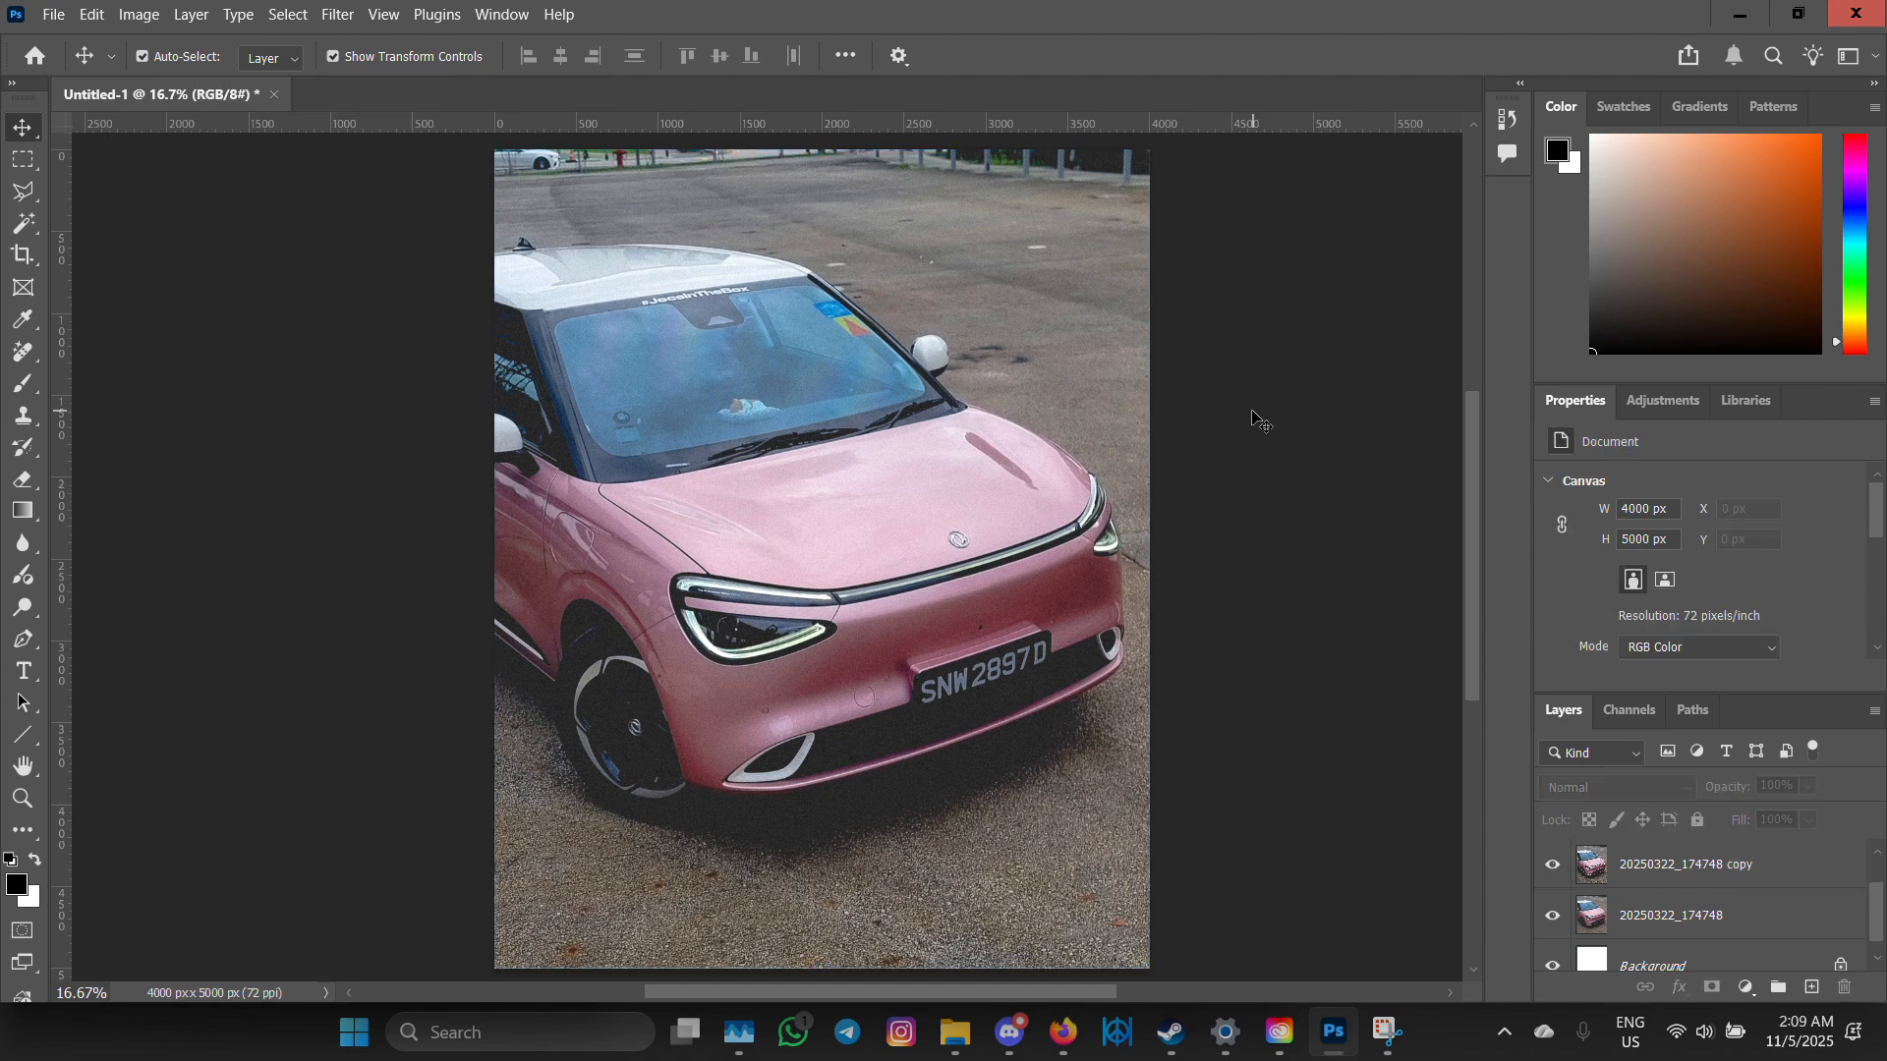
- Erase the surroundings, windshield, roof and wheel from the 20250322_174748 copy layer with a 2165 px soft Eraser, keeping the car's front sharp
key("e")
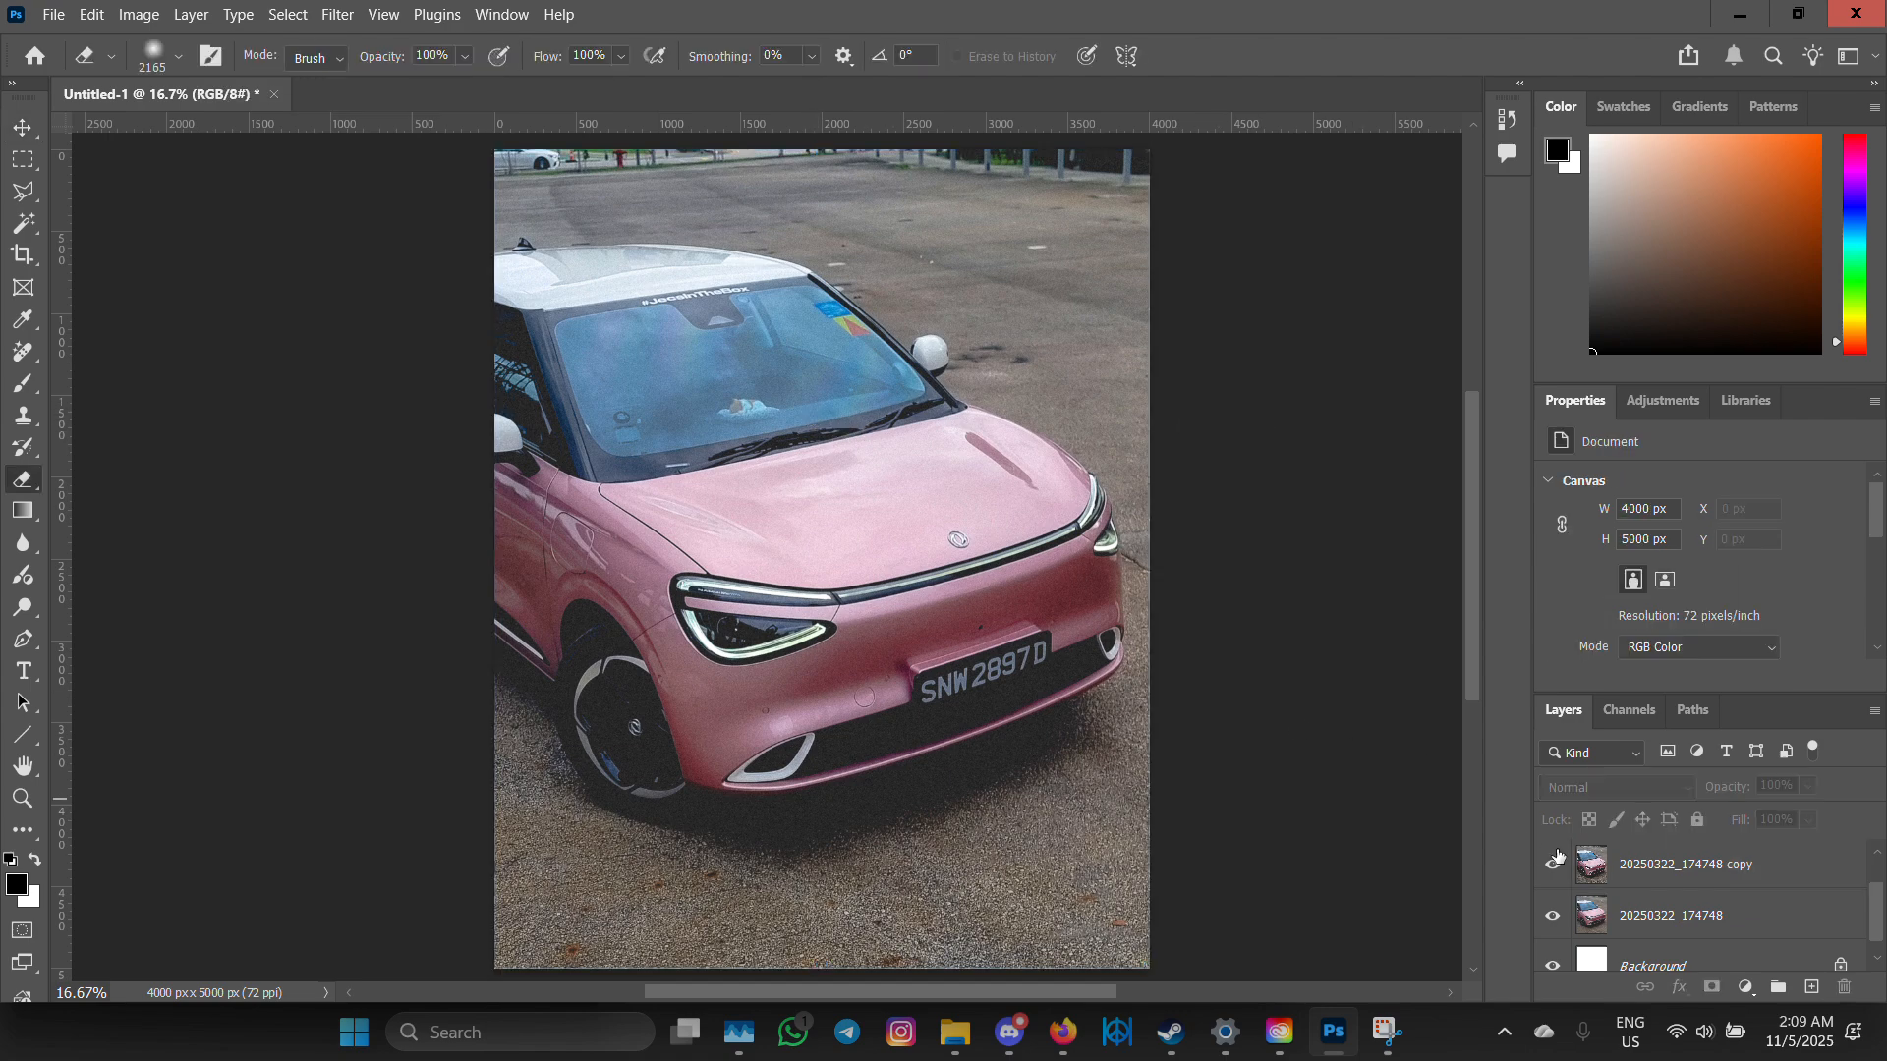
left_click(1670, 864)
mouse_move(609, 211)
left_mouse_down()
mouse_move(530, 233)
mouse_move(1133, 232)
mouse_move(640, 262)
mouse_move(523, 359)
mouse_move(463, 757)
mouse_move(547, 779)
mouse_move(514, 593)
mouse_move(544, 588)
mouse_move(501, 589)
mouse_move(514, 969)
mouse_move(603, 960)
mouse_move(434, 864)
mouse_move(888, 958)
mouse_move(1053, 918)
mouse_move(1213, 842)
mouse_move(539, 792)
mouse_move(1219, 829)
left_mouse_up()
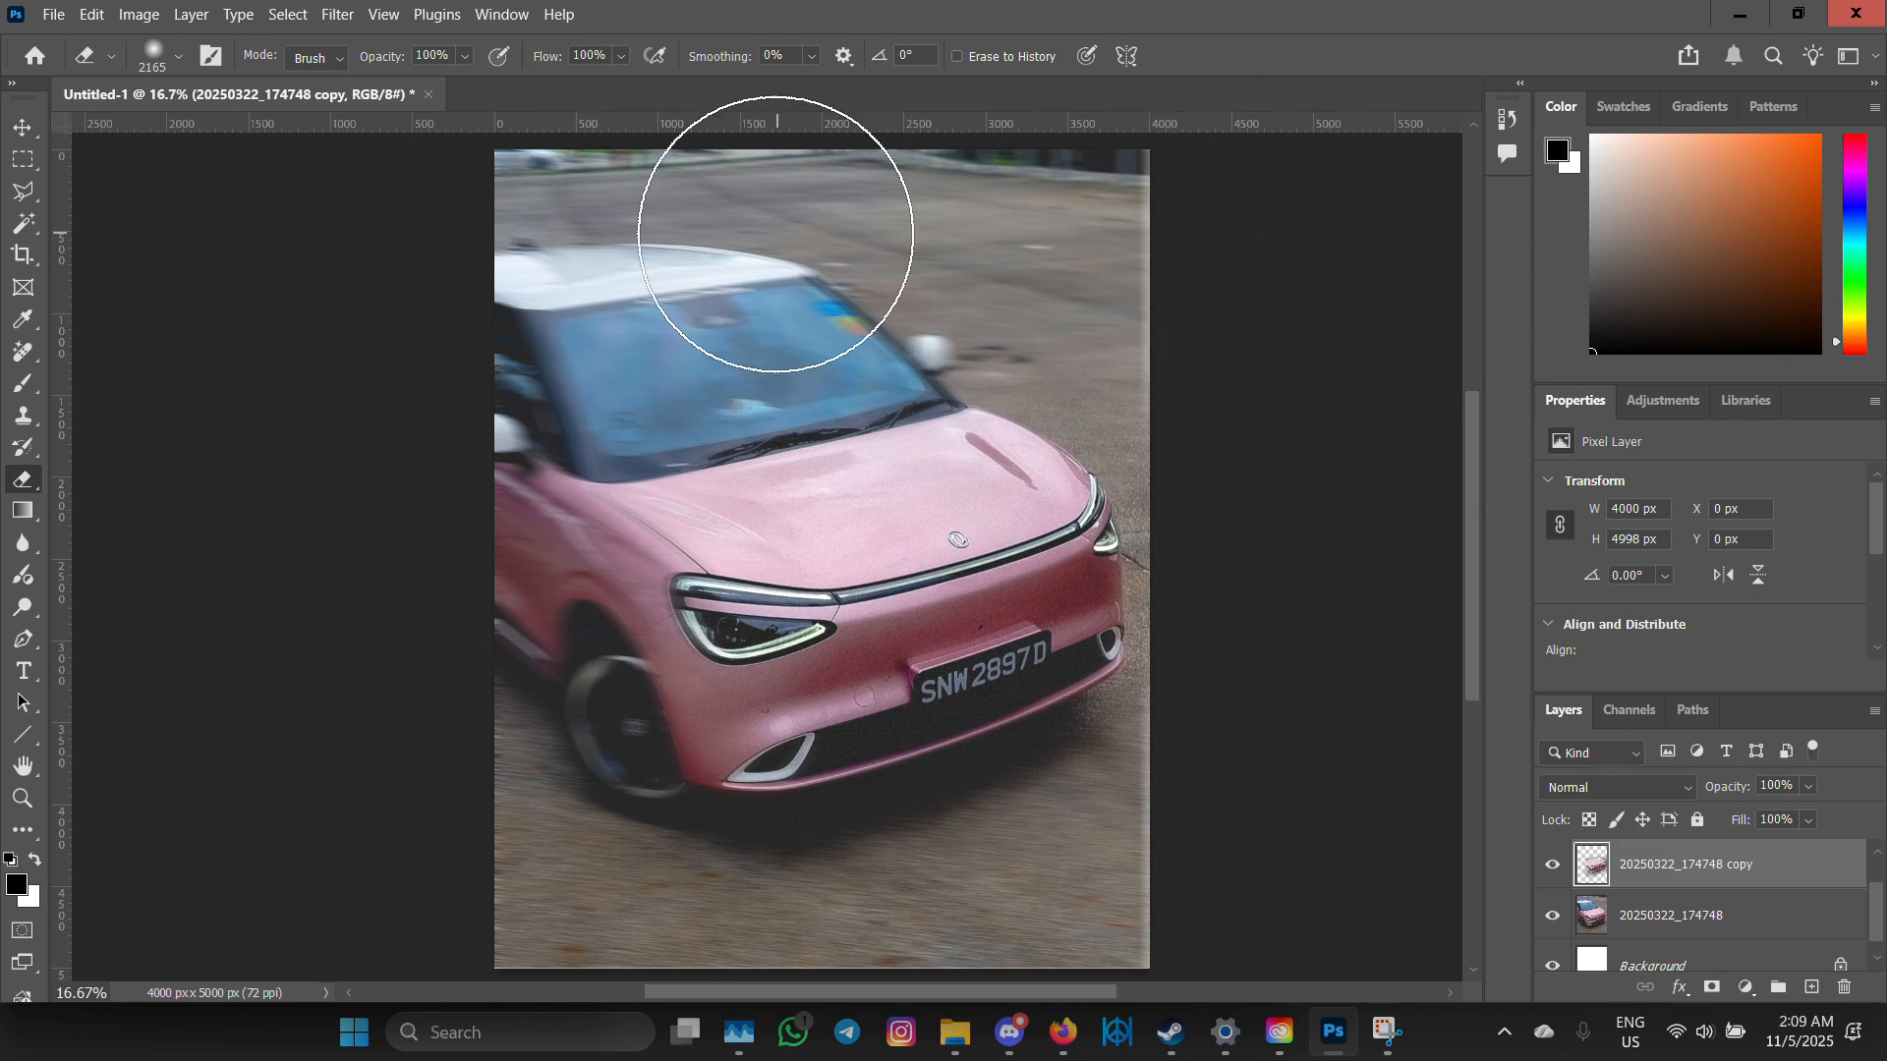
mouse_move(704, 344)
left_mouse_down()
mouse_move(1011, 252)
mouse_move(997, 258)
left_mouse_up()
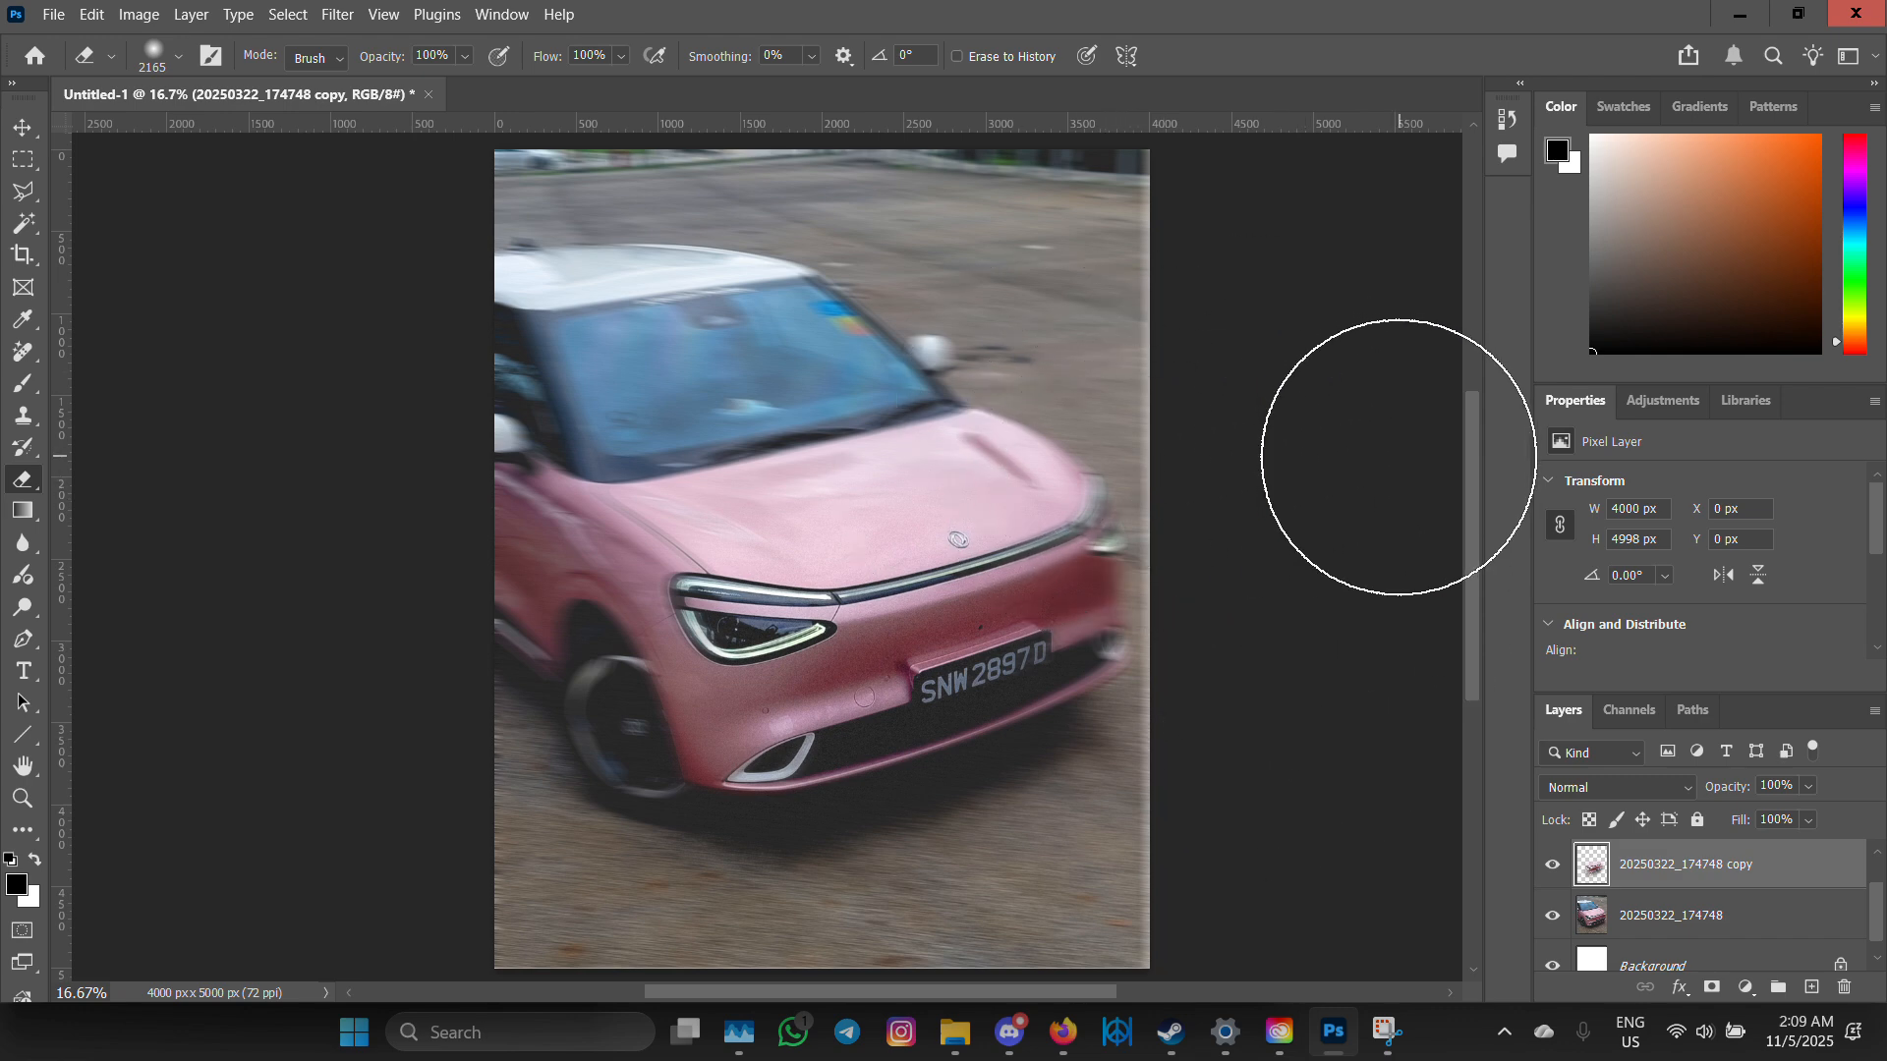
right_click(1261, 442)
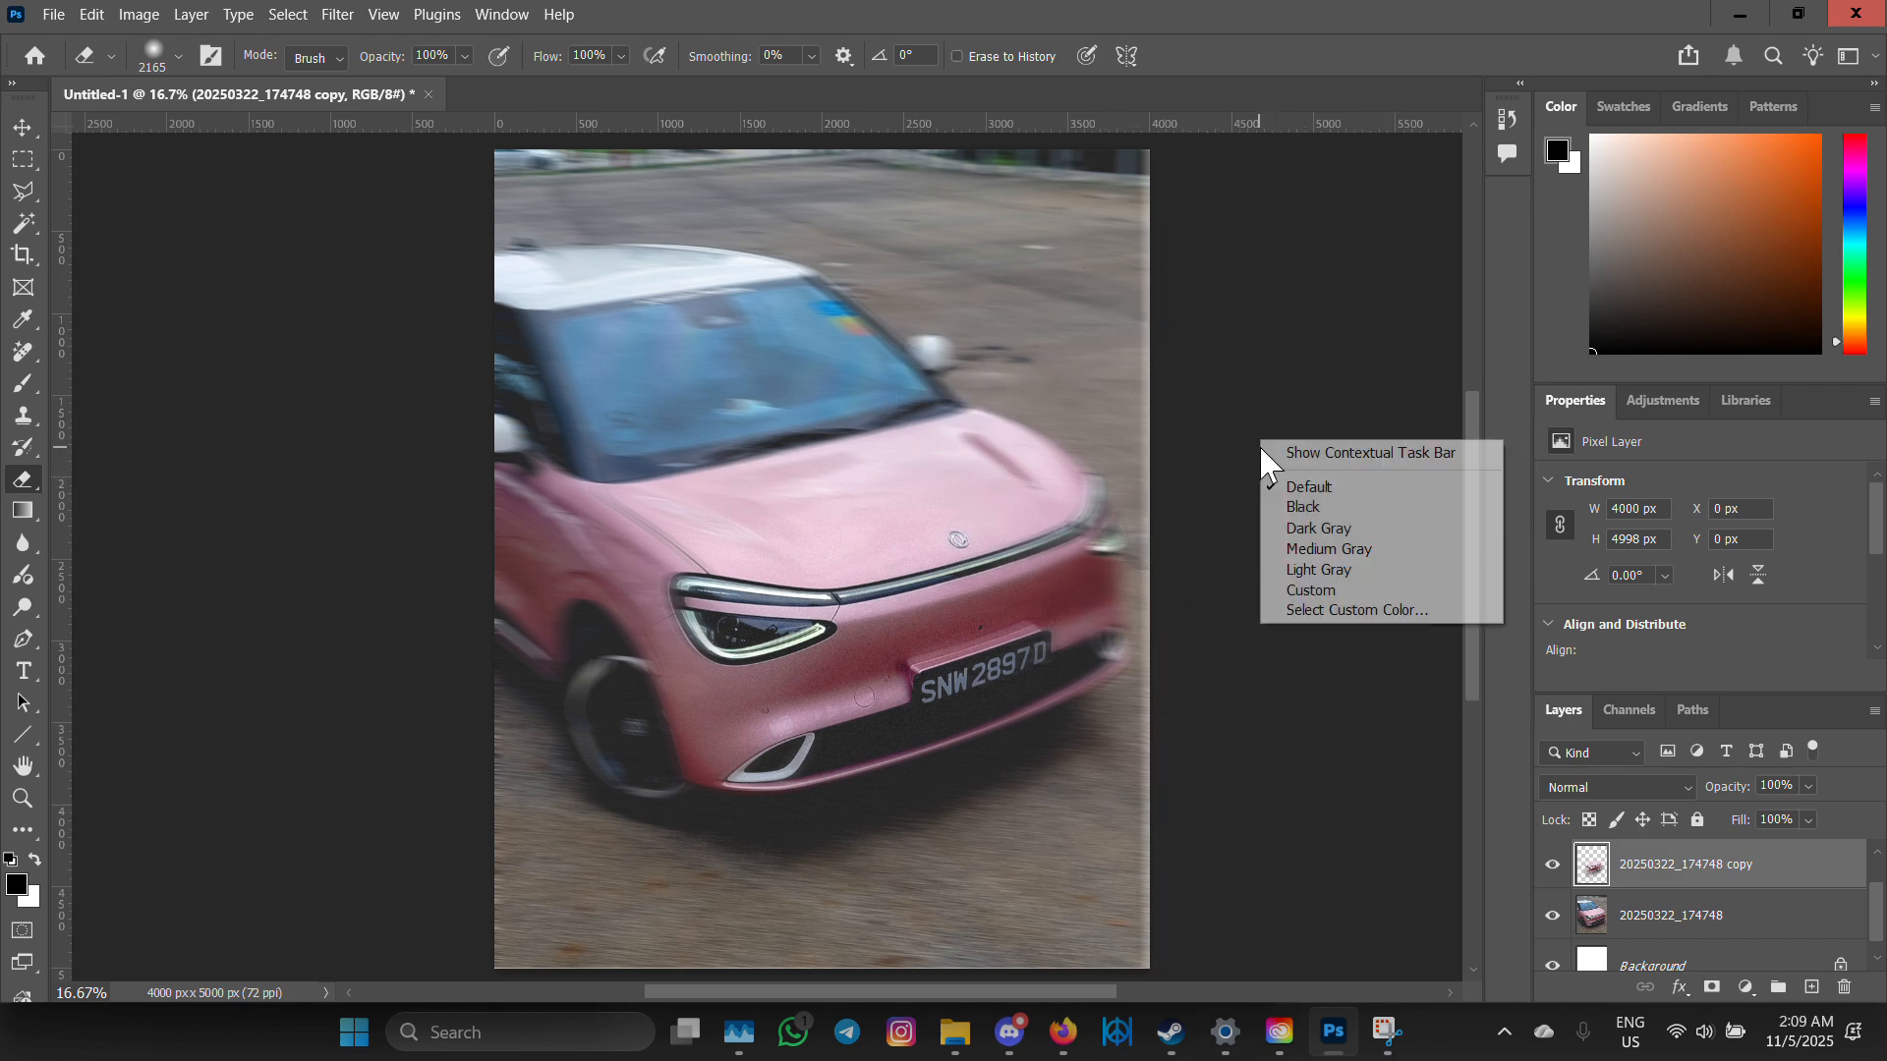
right_click(987, 269)
key("Escape")
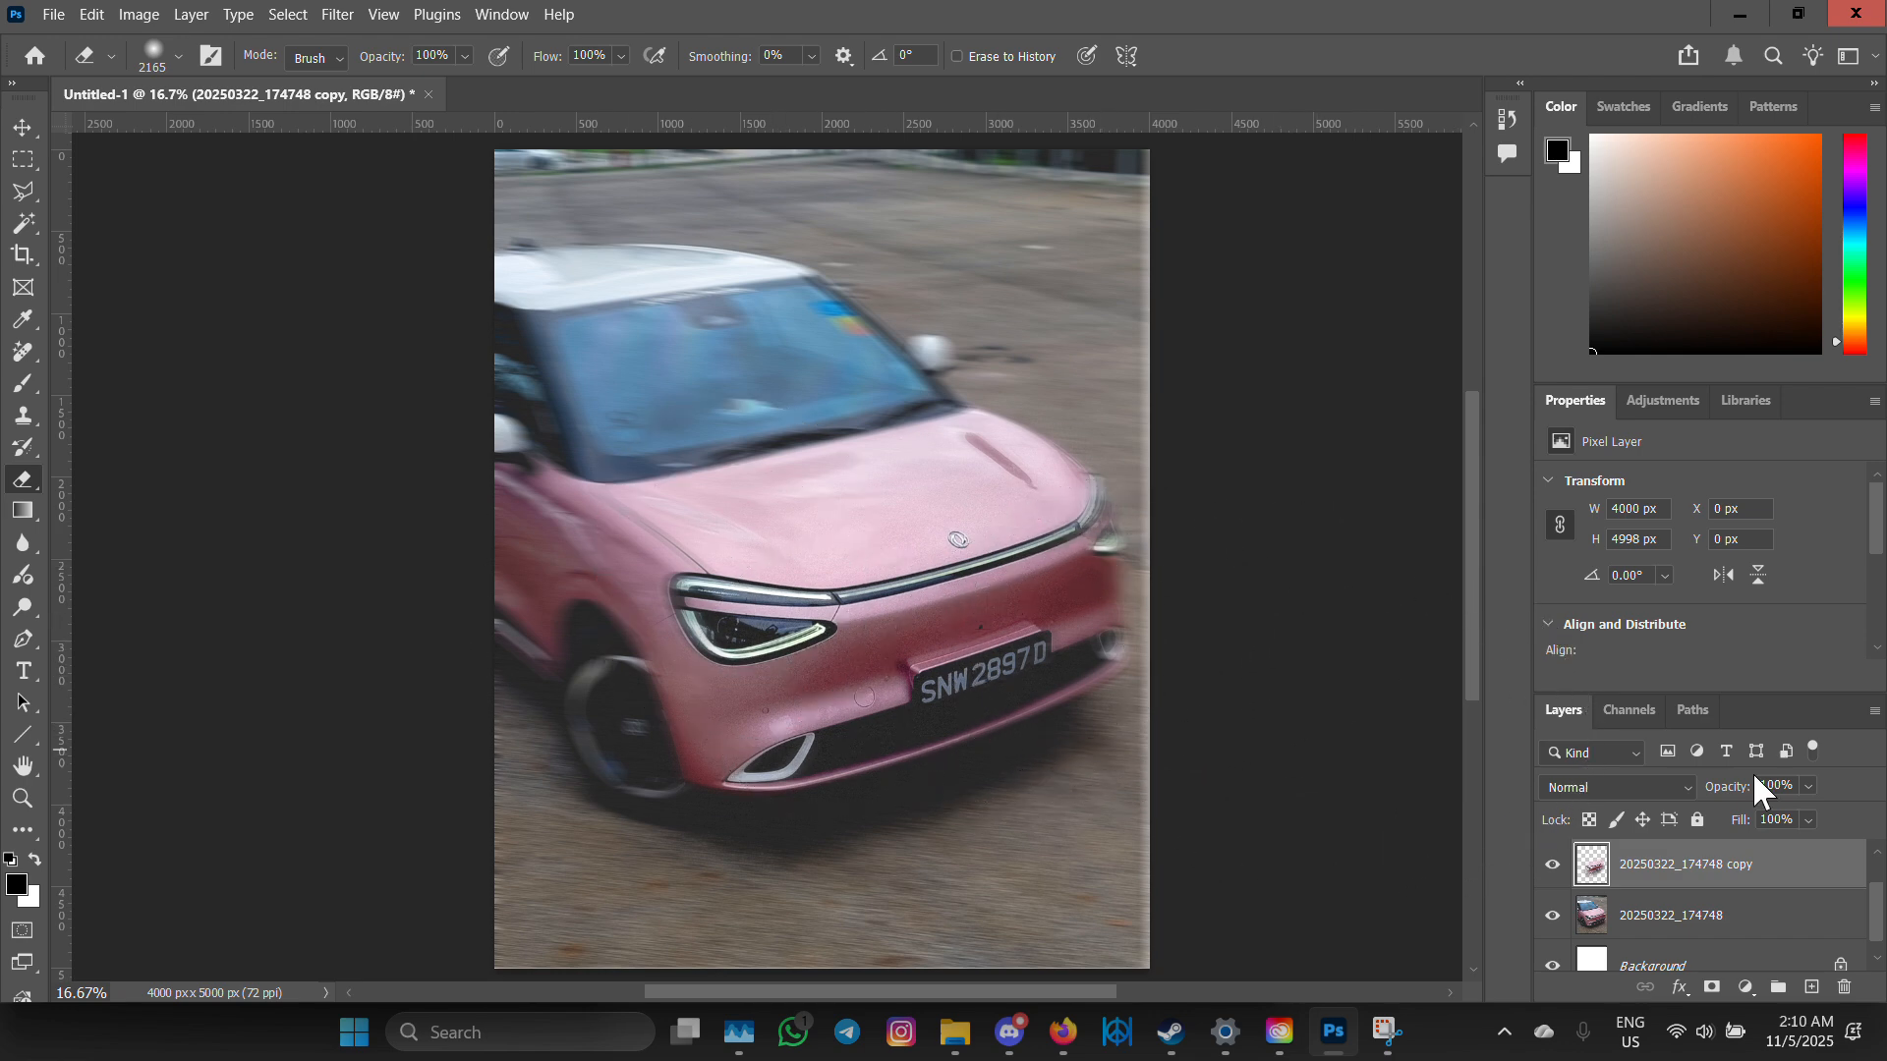
- Make the 20250322_174748 copy 2 layer visible and select it as the active layer
scroll(1567, 907, "up", 1)
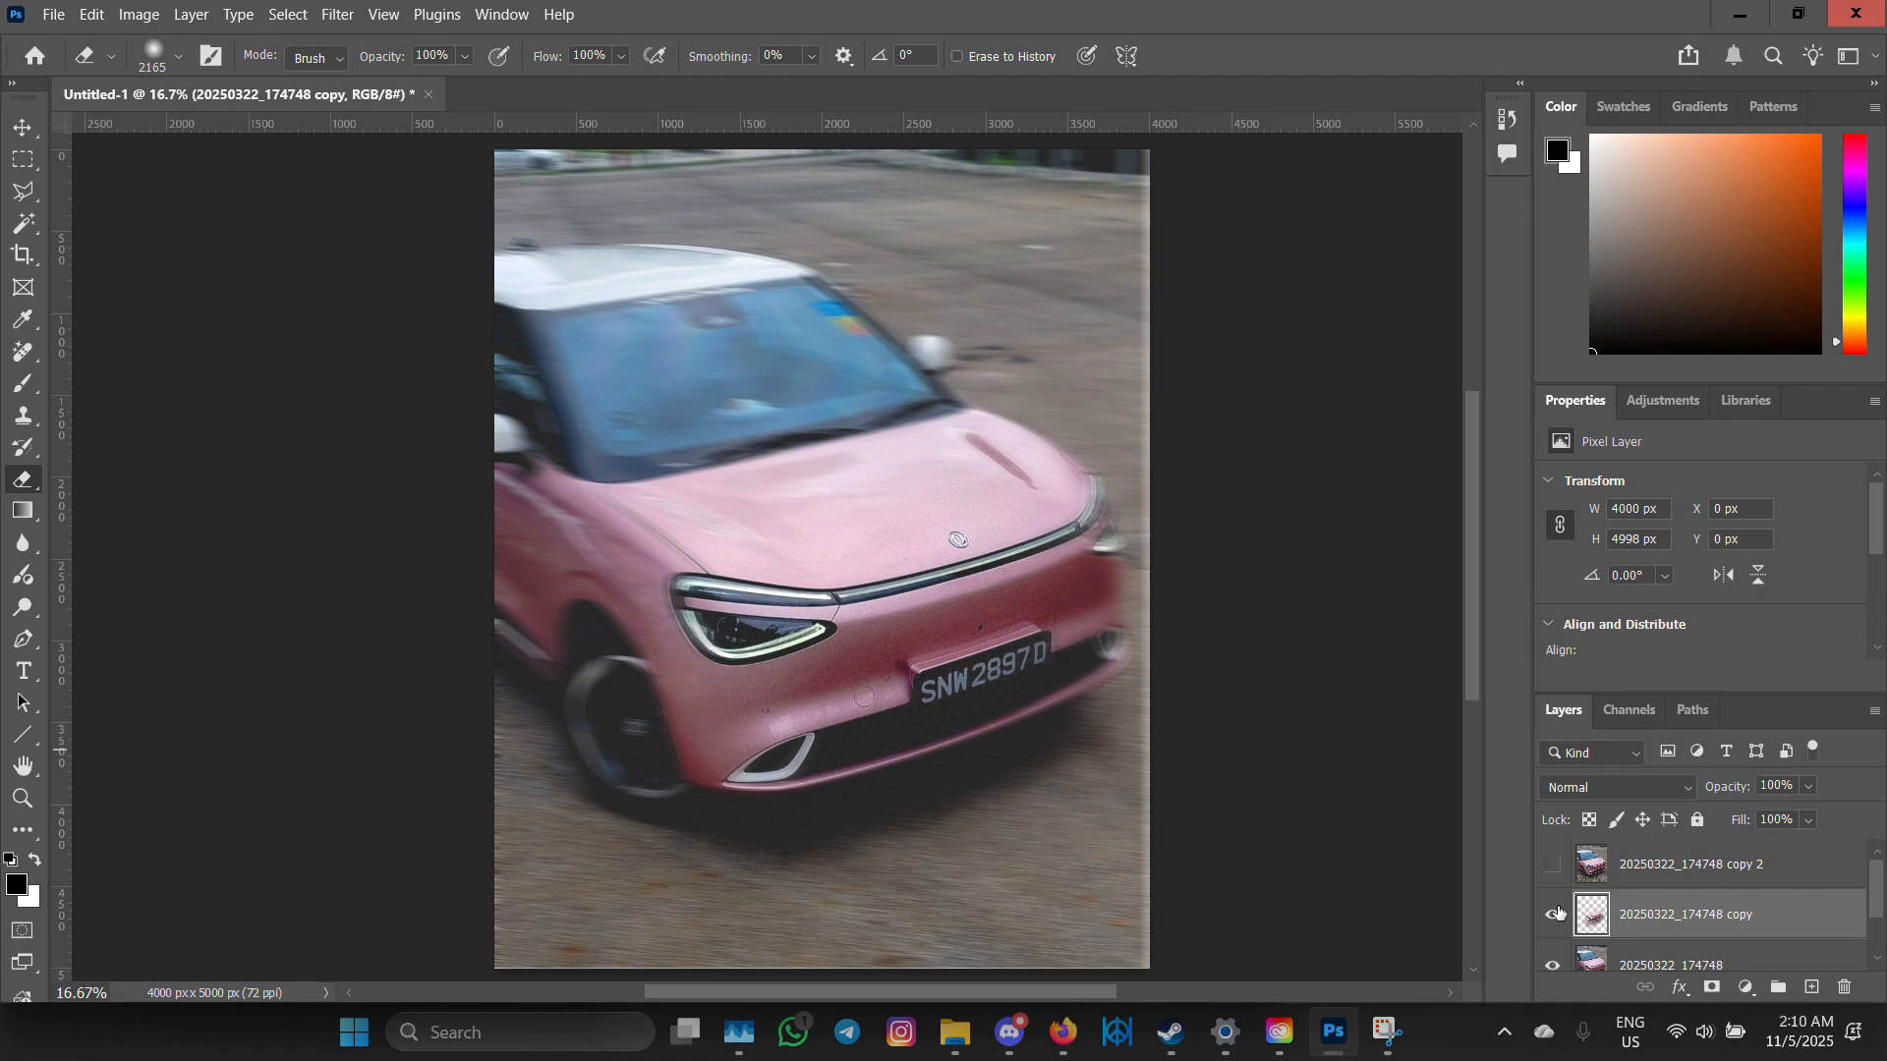
left_click(1552, 865)
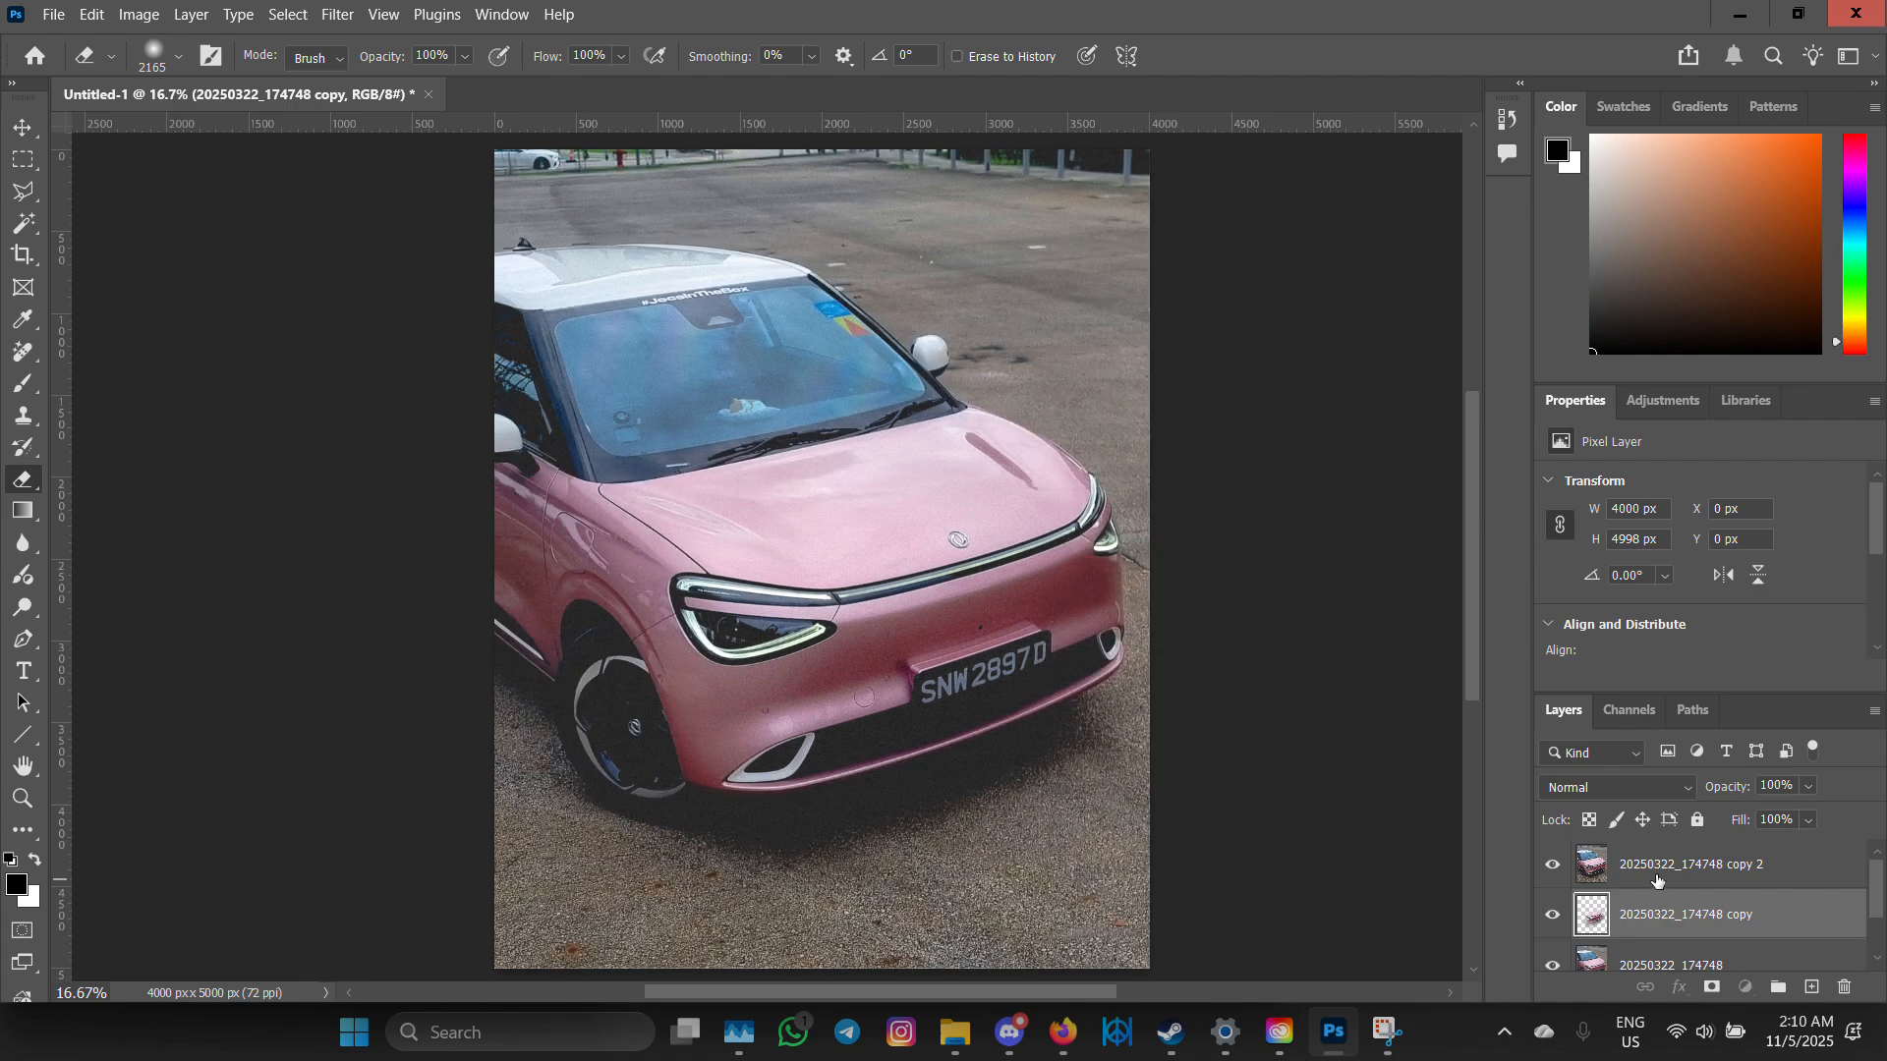
left_click(1596, 872)
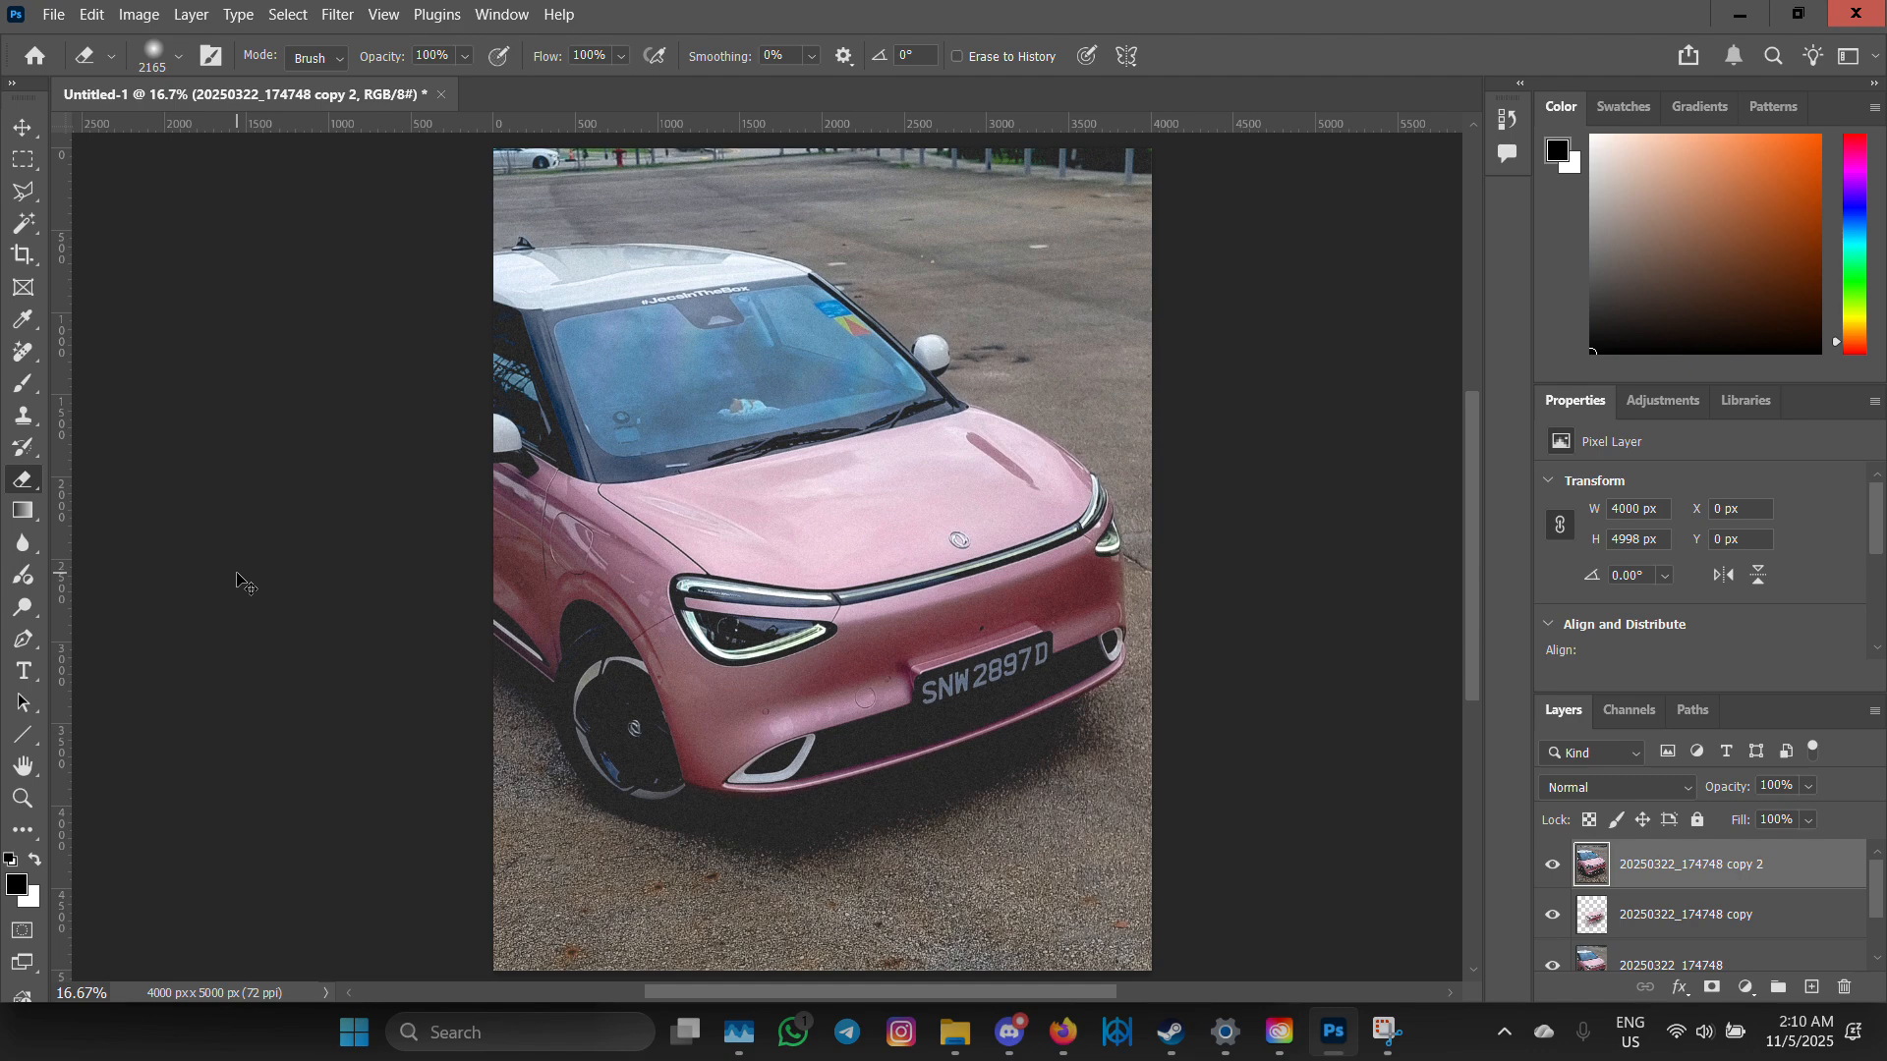
- Draw a rectangular marquee selection of about 1197 by 1282 px around the car's front wheel
key("ctrl+plus")
key("ctrl+plus")
scroll(413, 759, "down", 2)
left_click(23, 159)
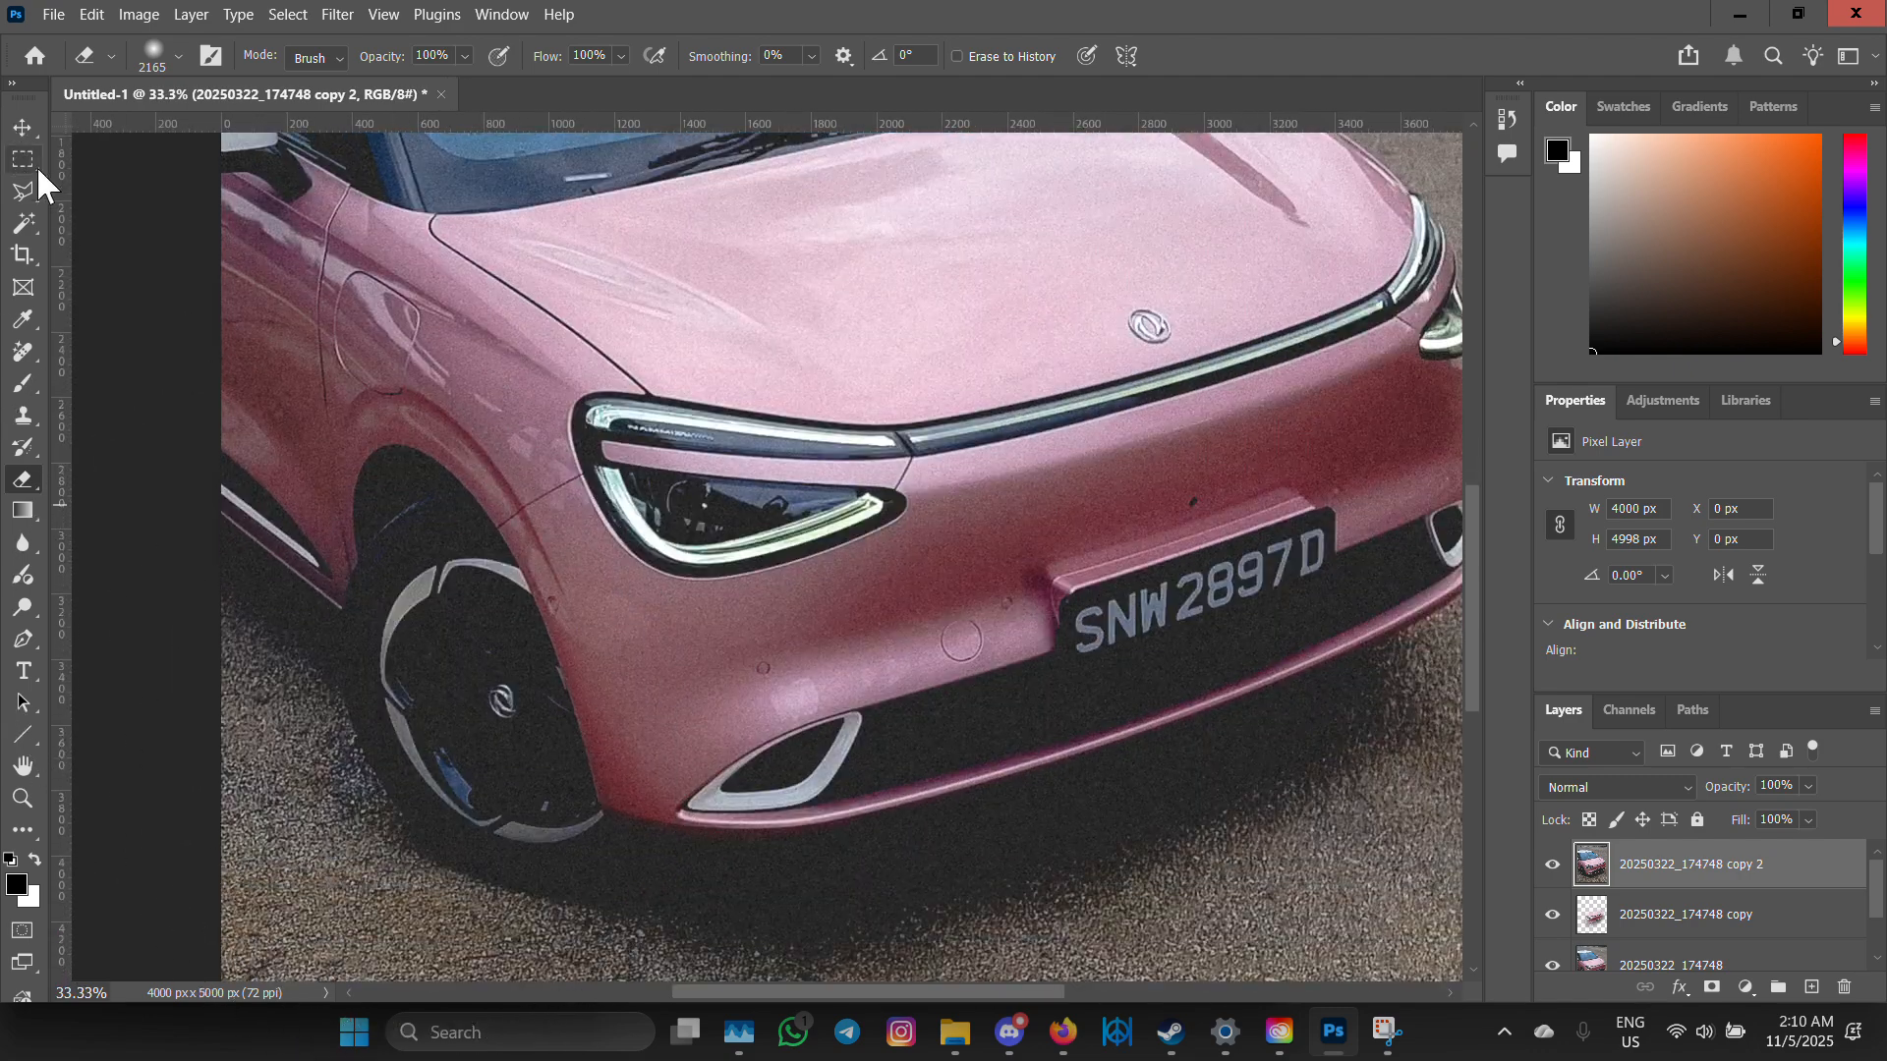
left_click_drag(321, 493, 711, 911)
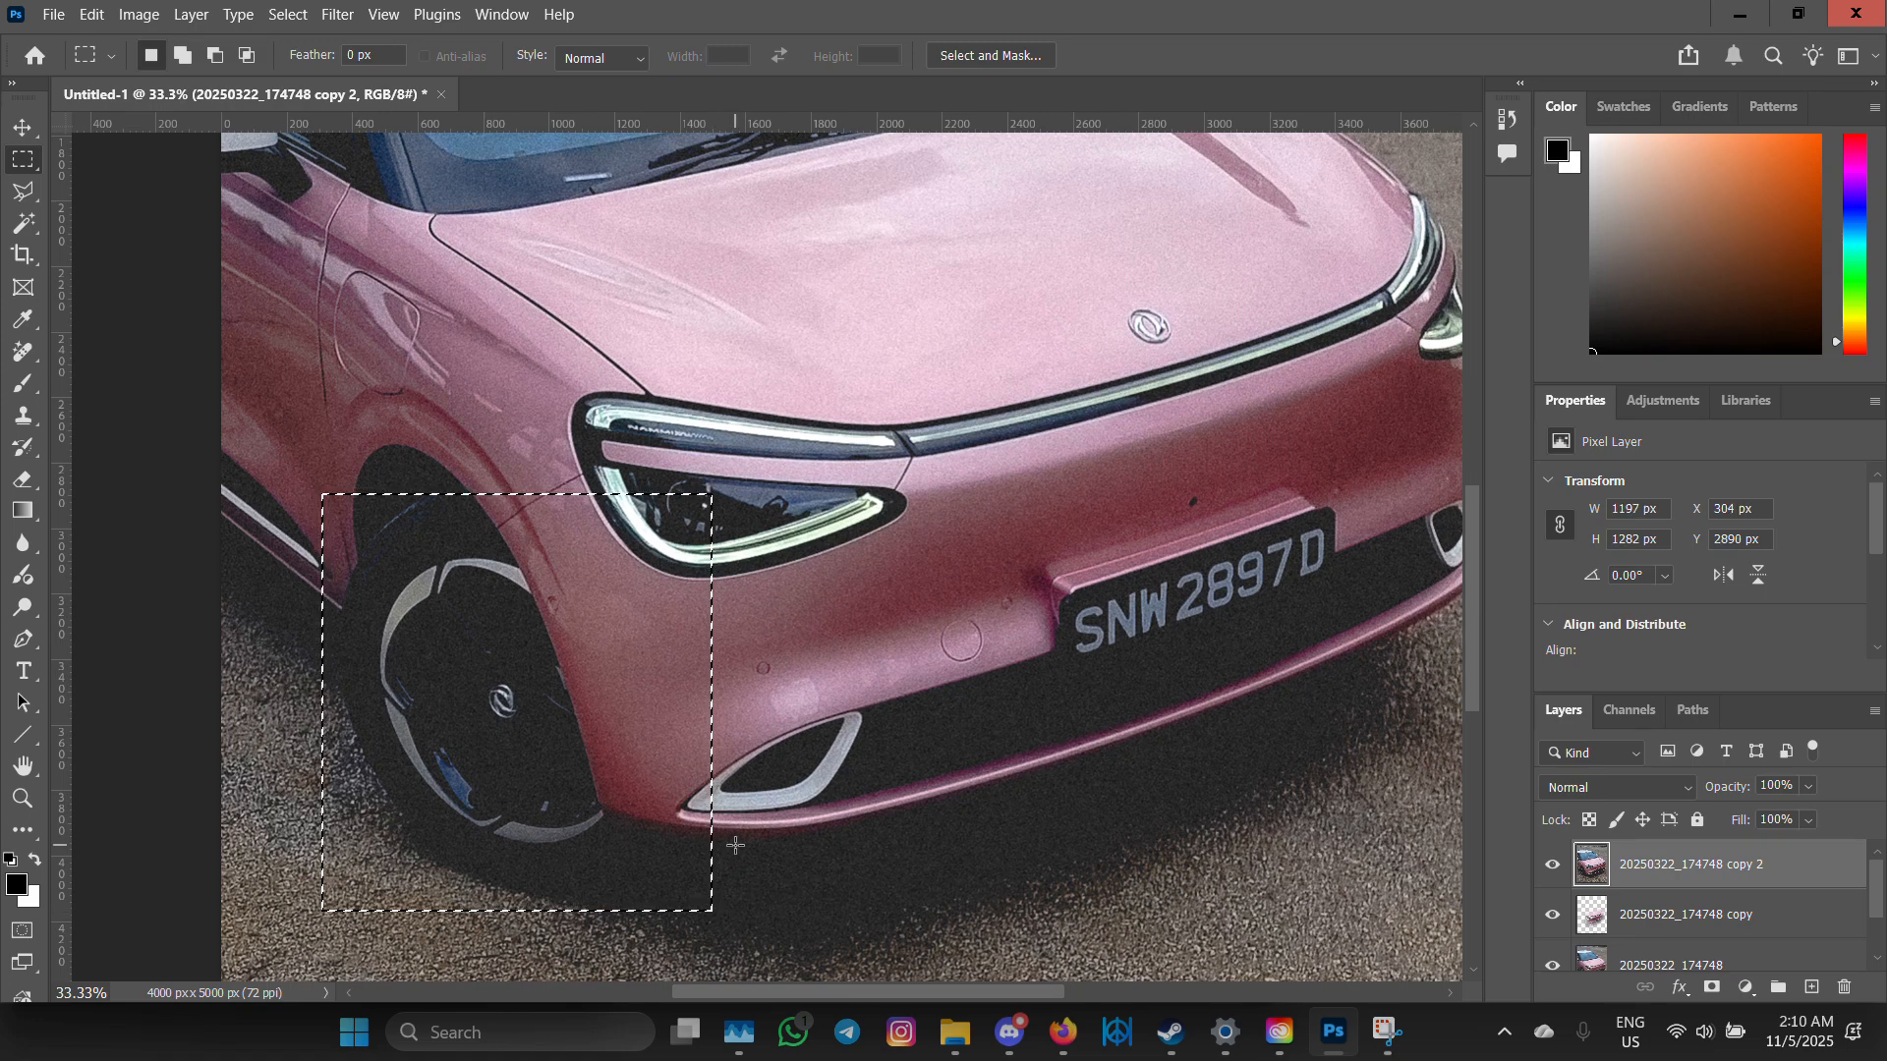
- Delete everything outside the wheel selection on the 20250322_174748 copy 2 layer, clearing the selection at the end
key("ctrl+shift+i")
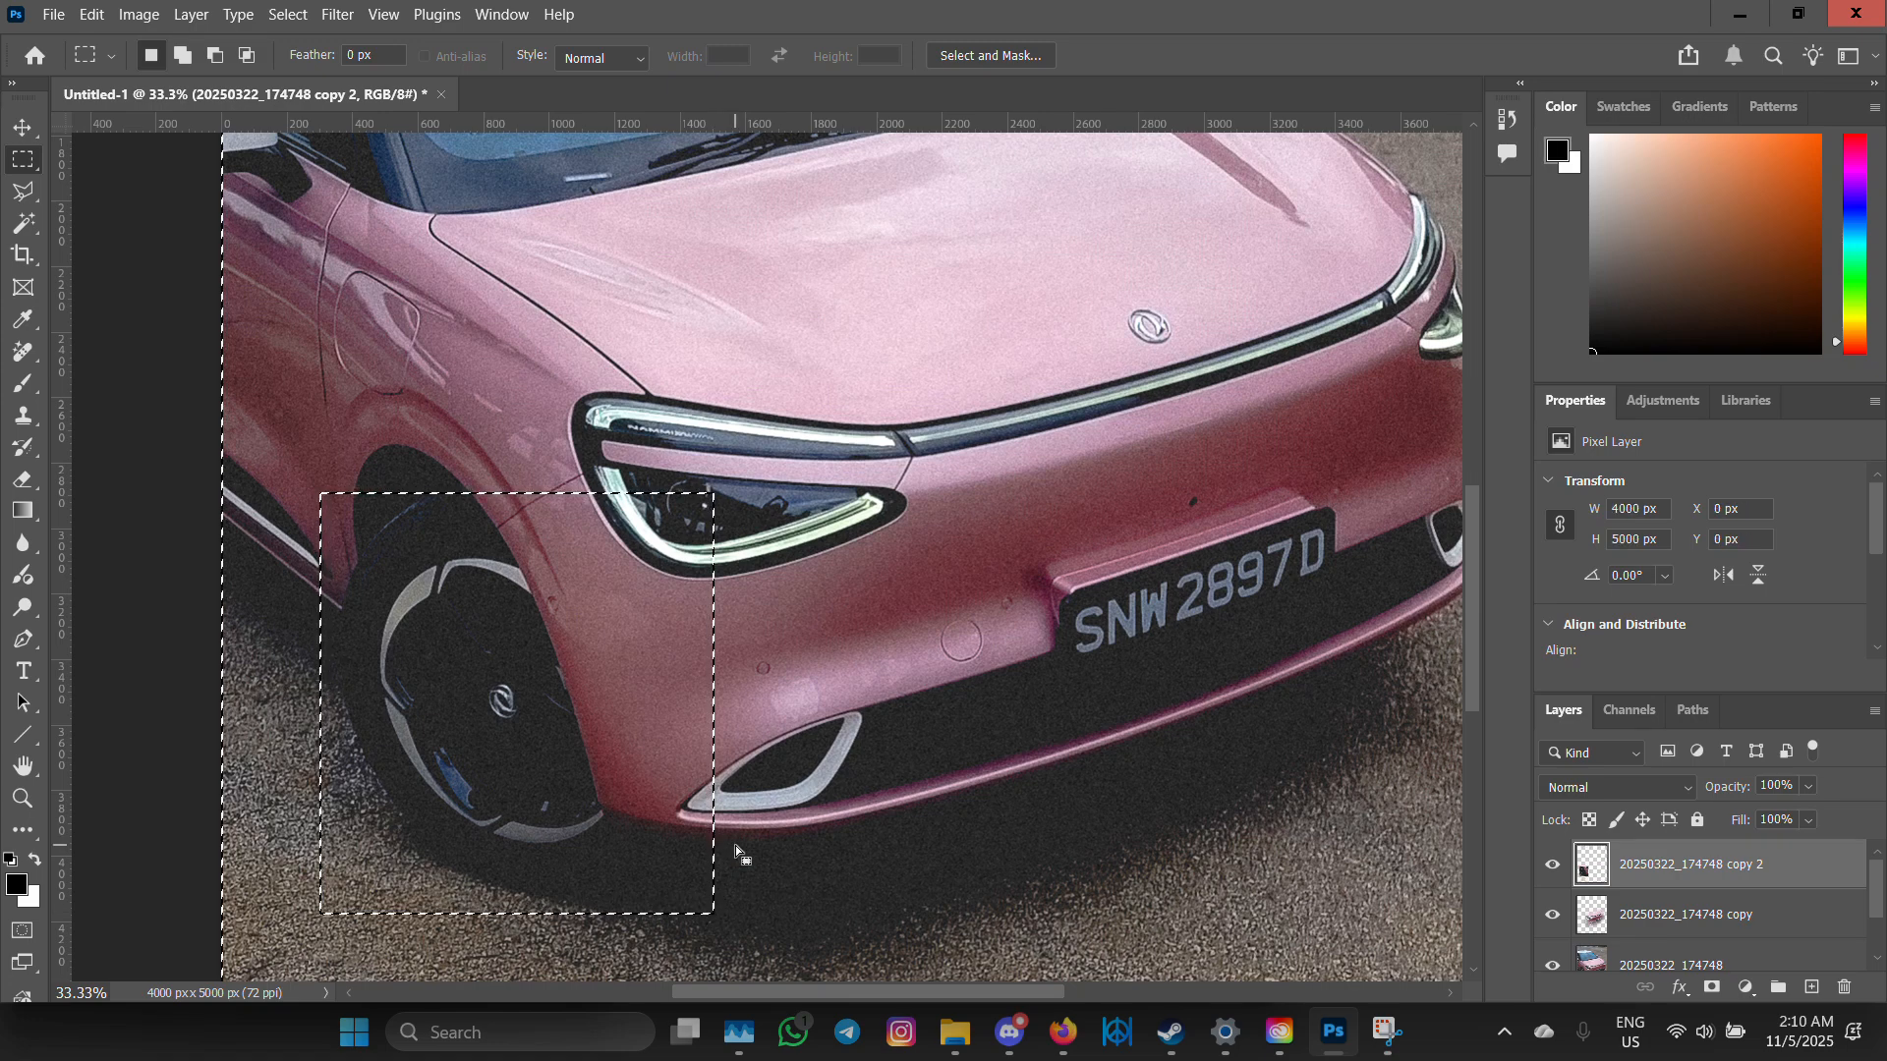
key("Delete")
left_click(172, 276)
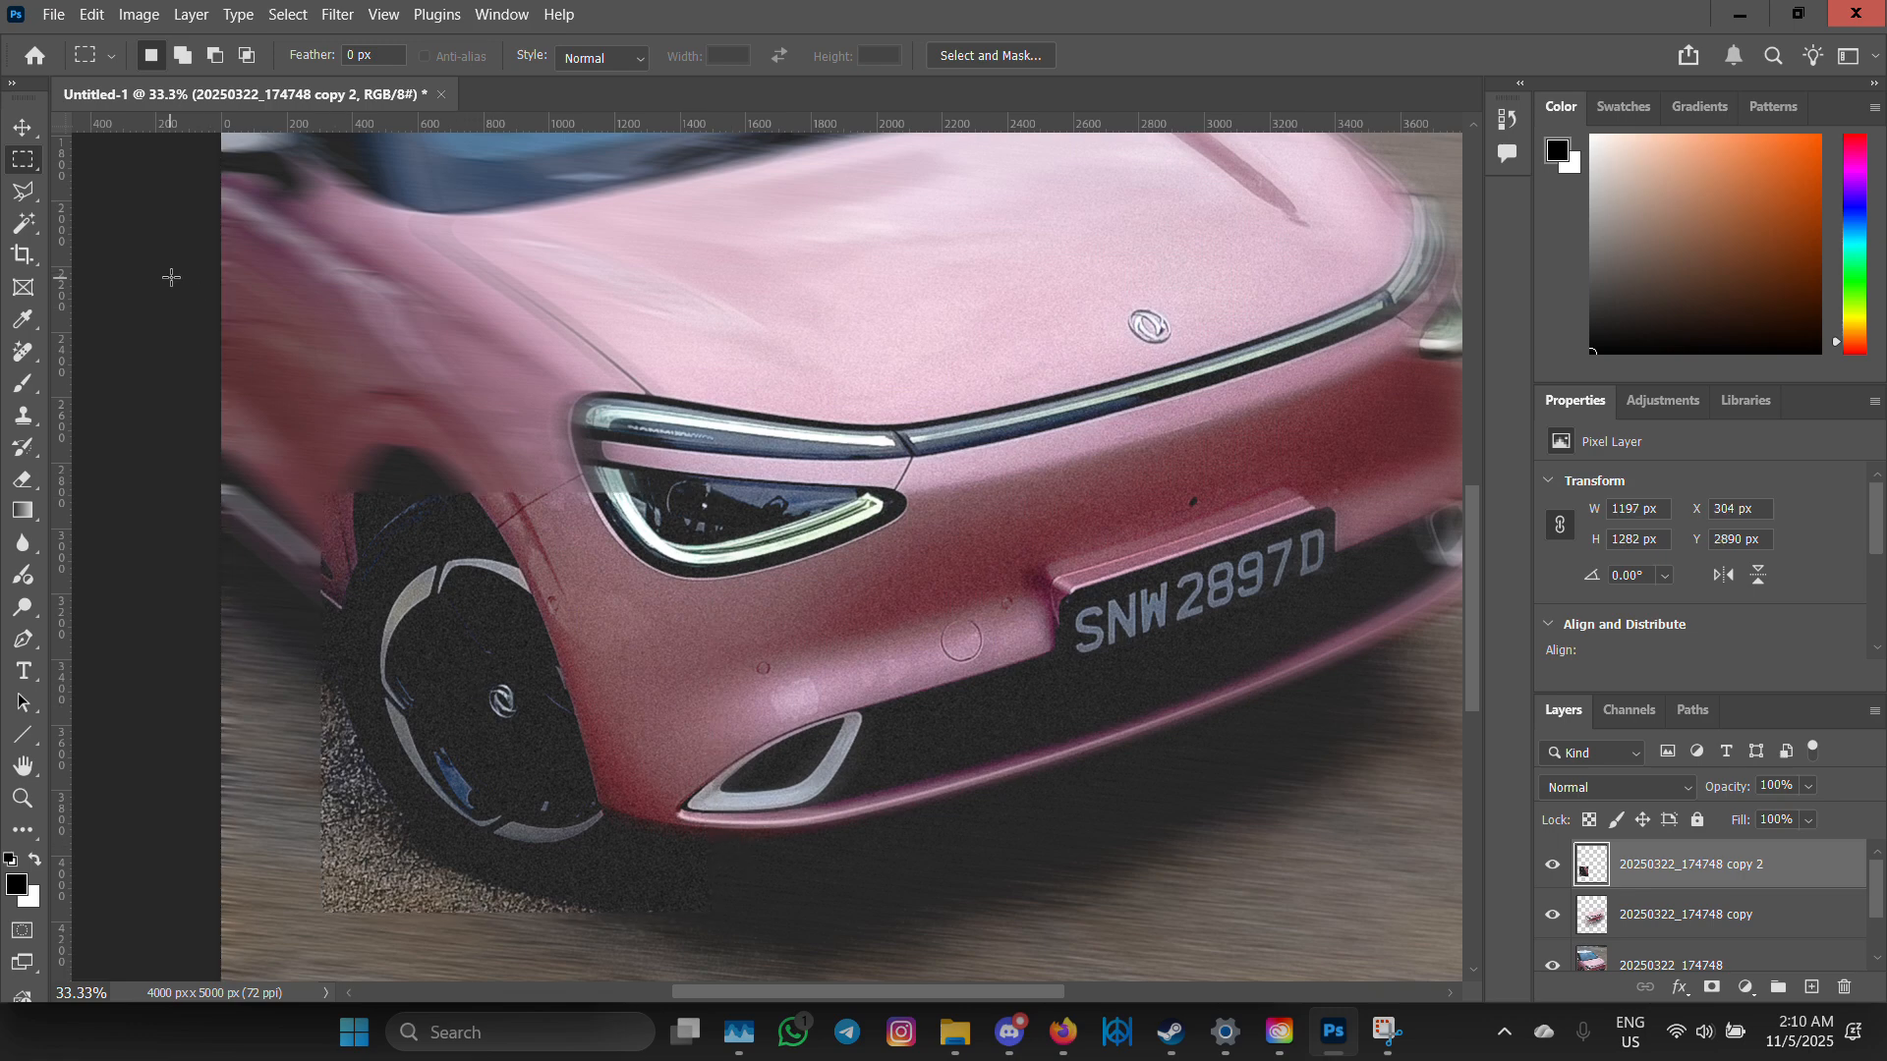
- Apply a 15° Spin Blur centred on the front wheel's hub, with the blur ellipse resized and tilted to fit the tyre
left_click(337, 16)
mouse_move(518, 388)
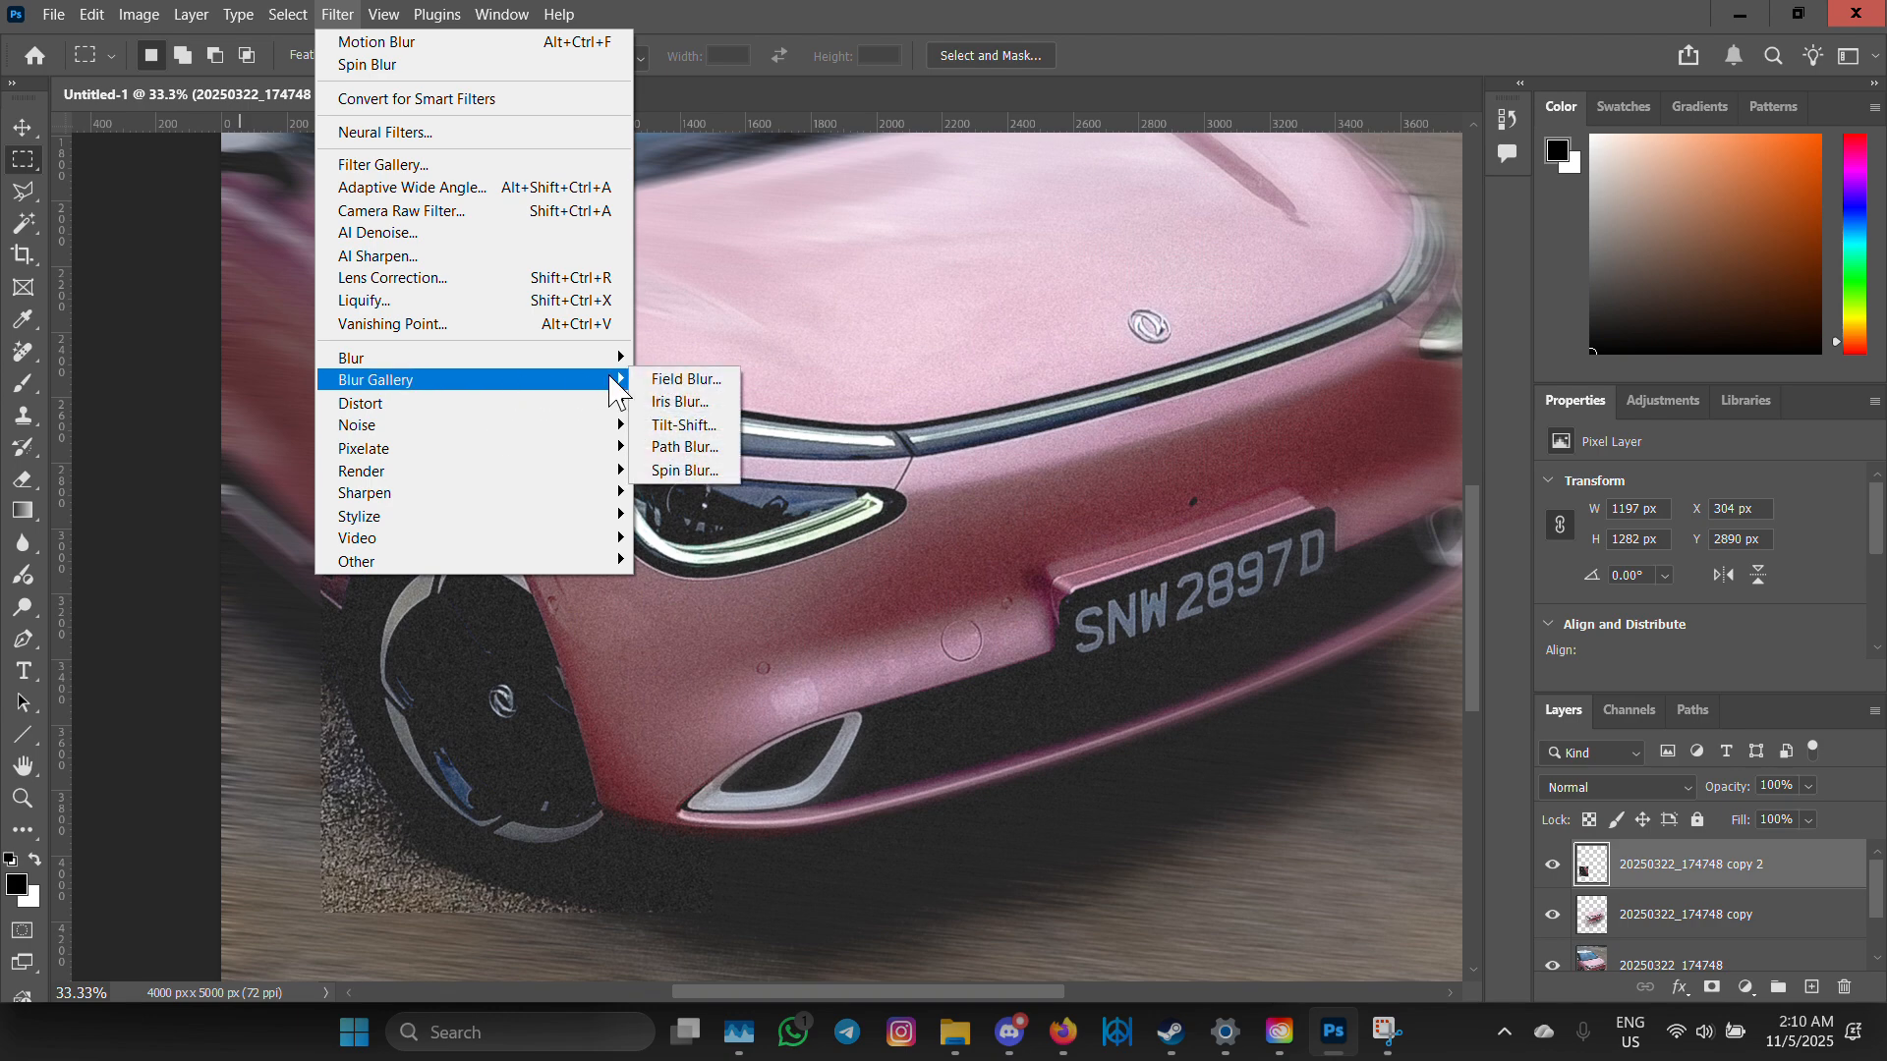
left_click(719, 475)
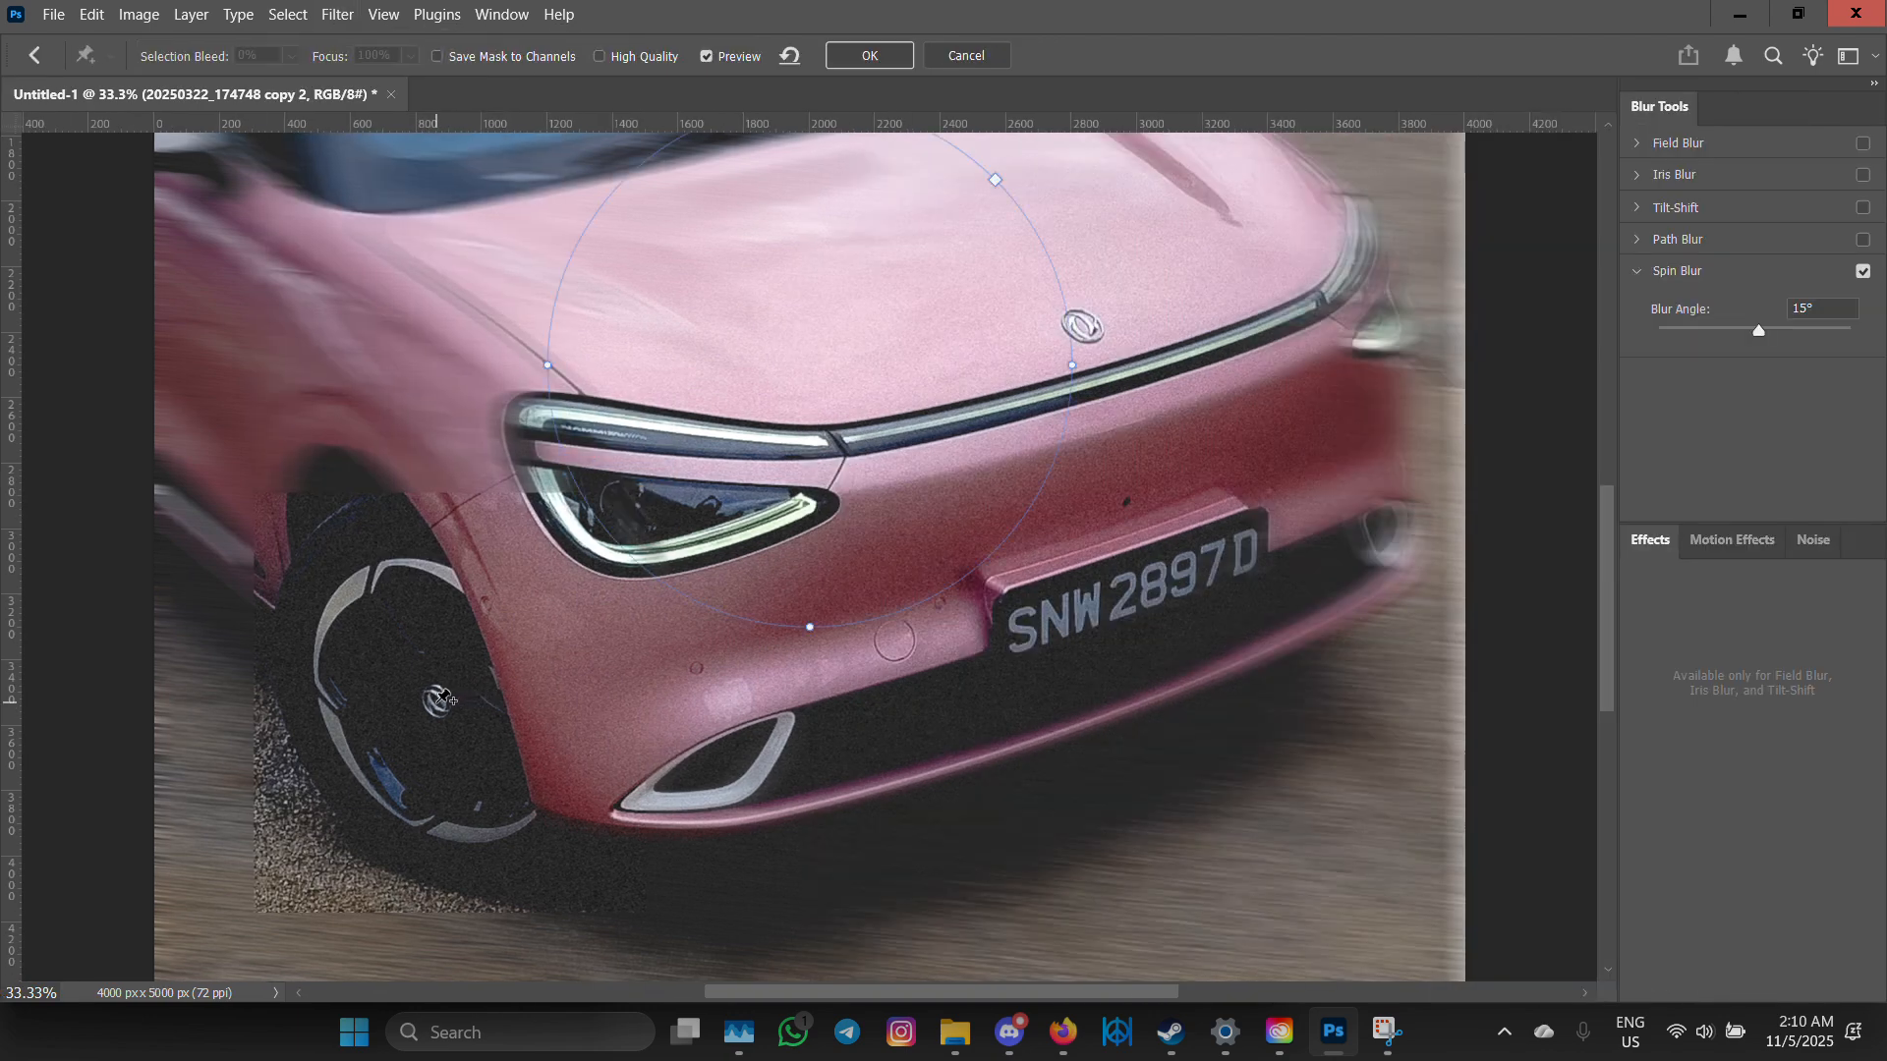
left_click(436, 703)
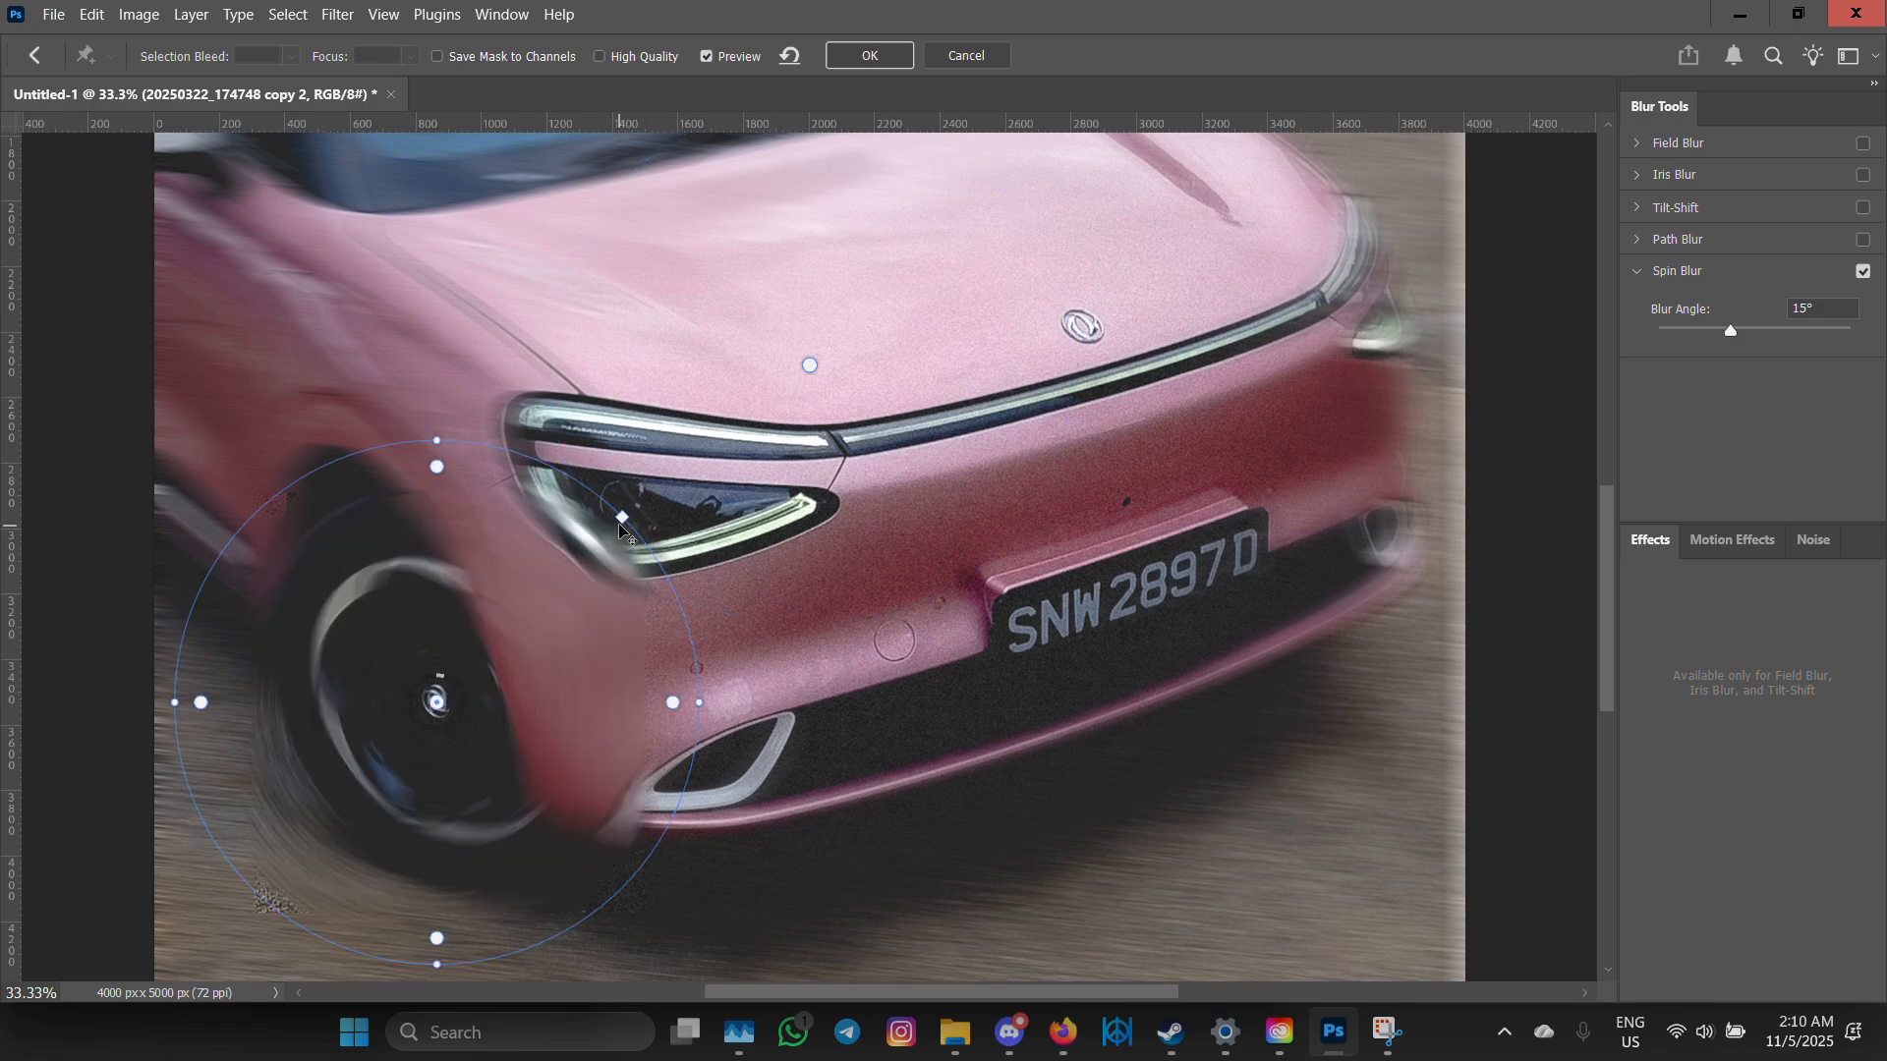
left_click_drag(622, 518, 561, 551)
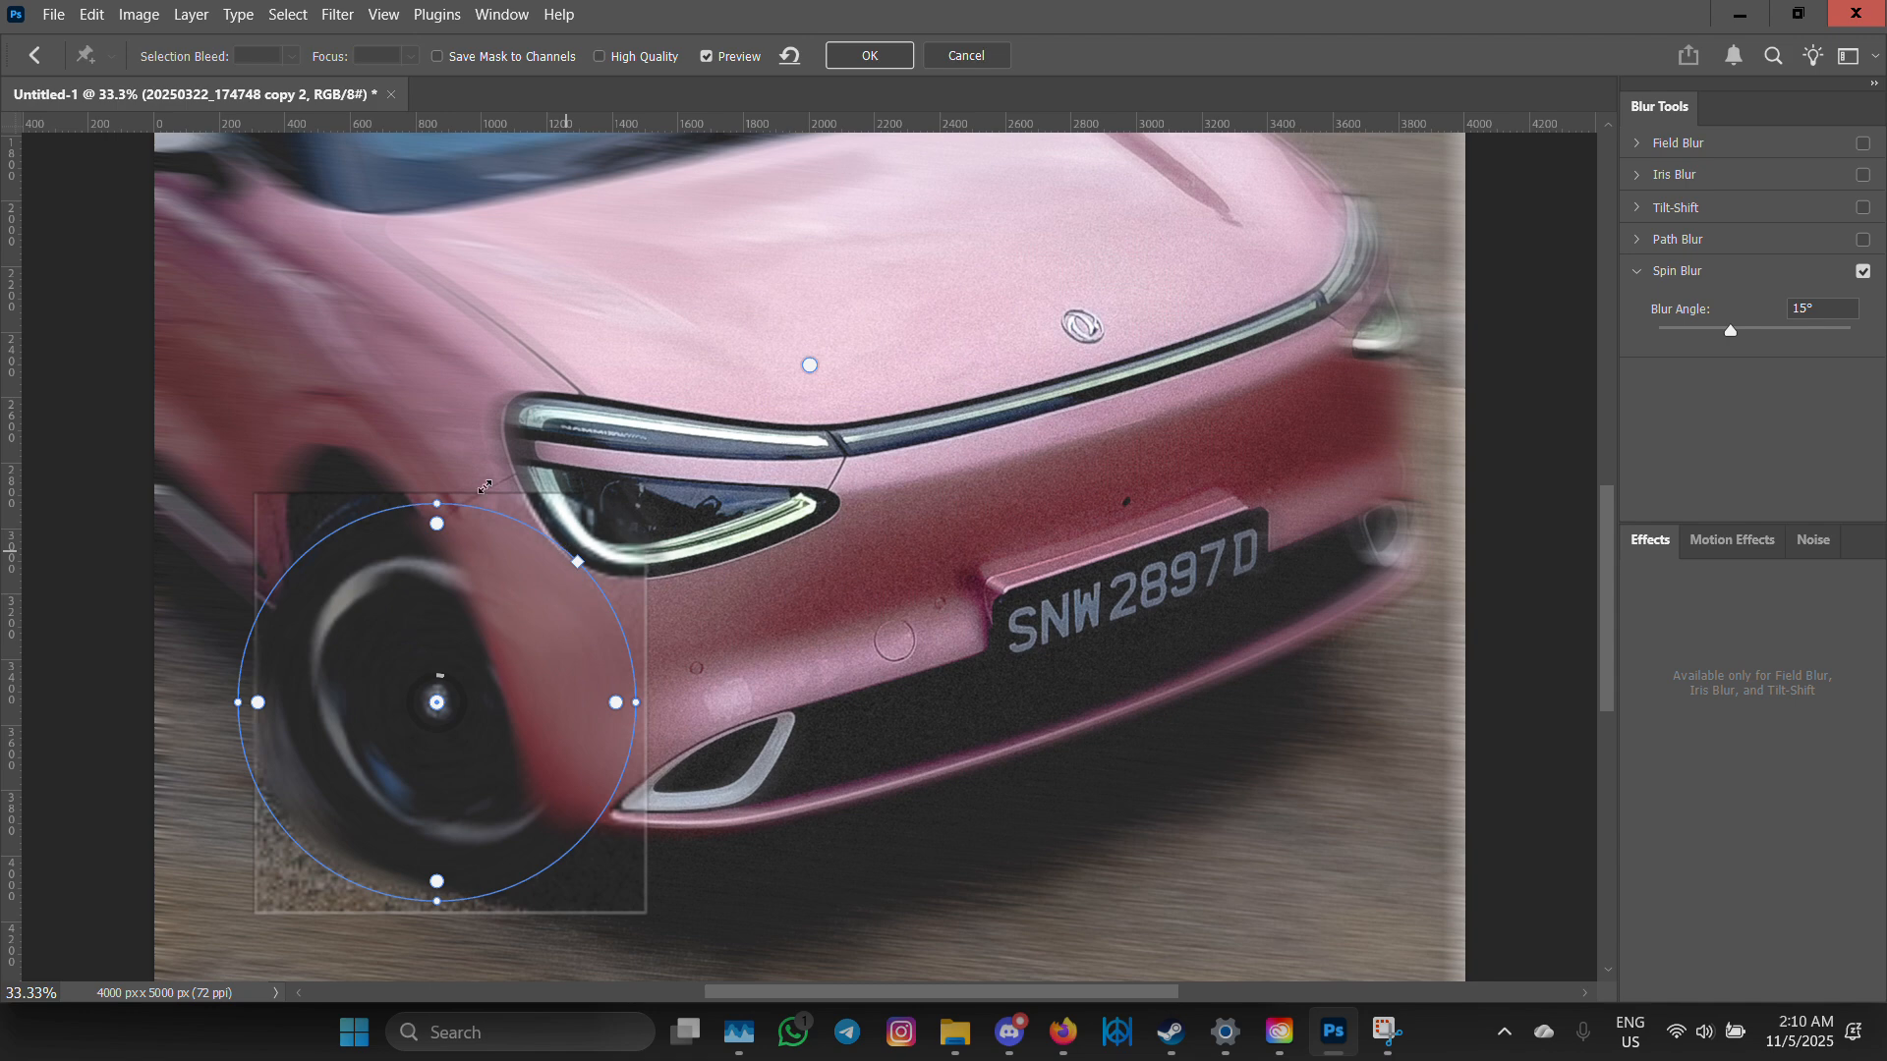
left_click_drag(428, 498, 356, 480)
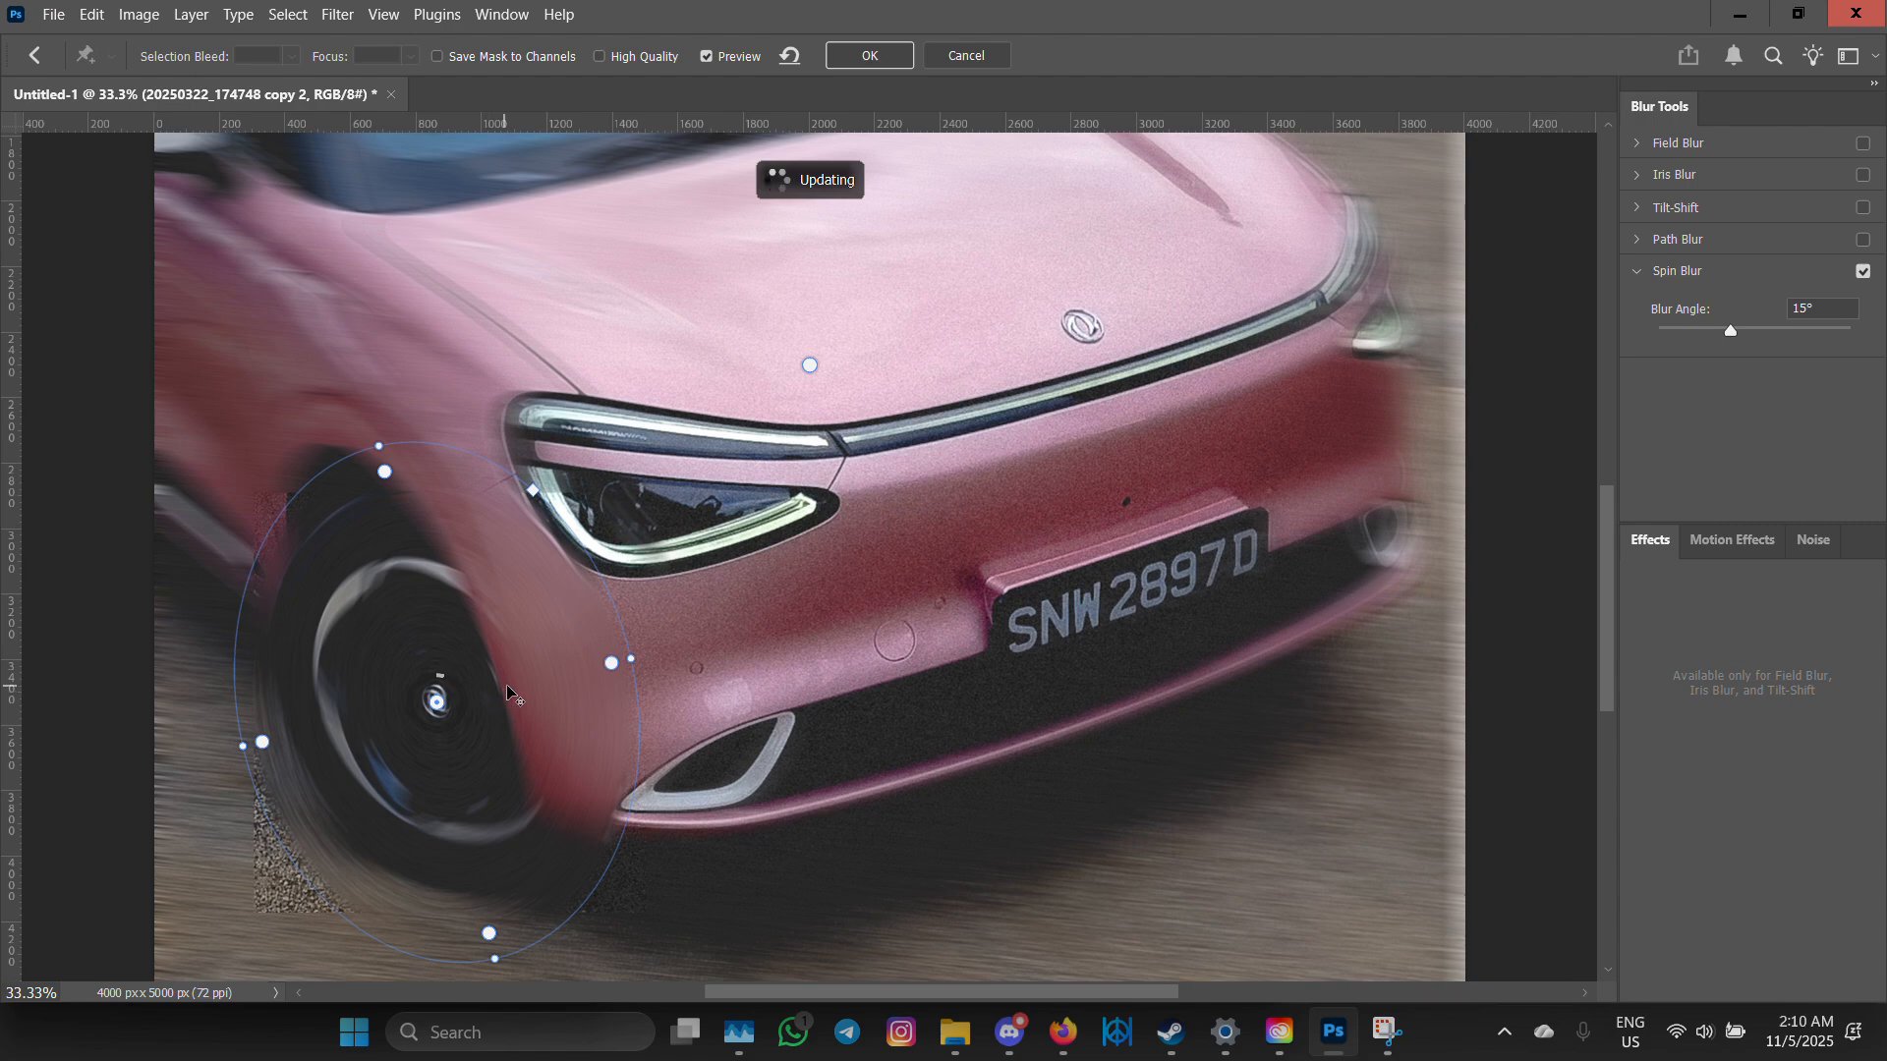
key("Return")
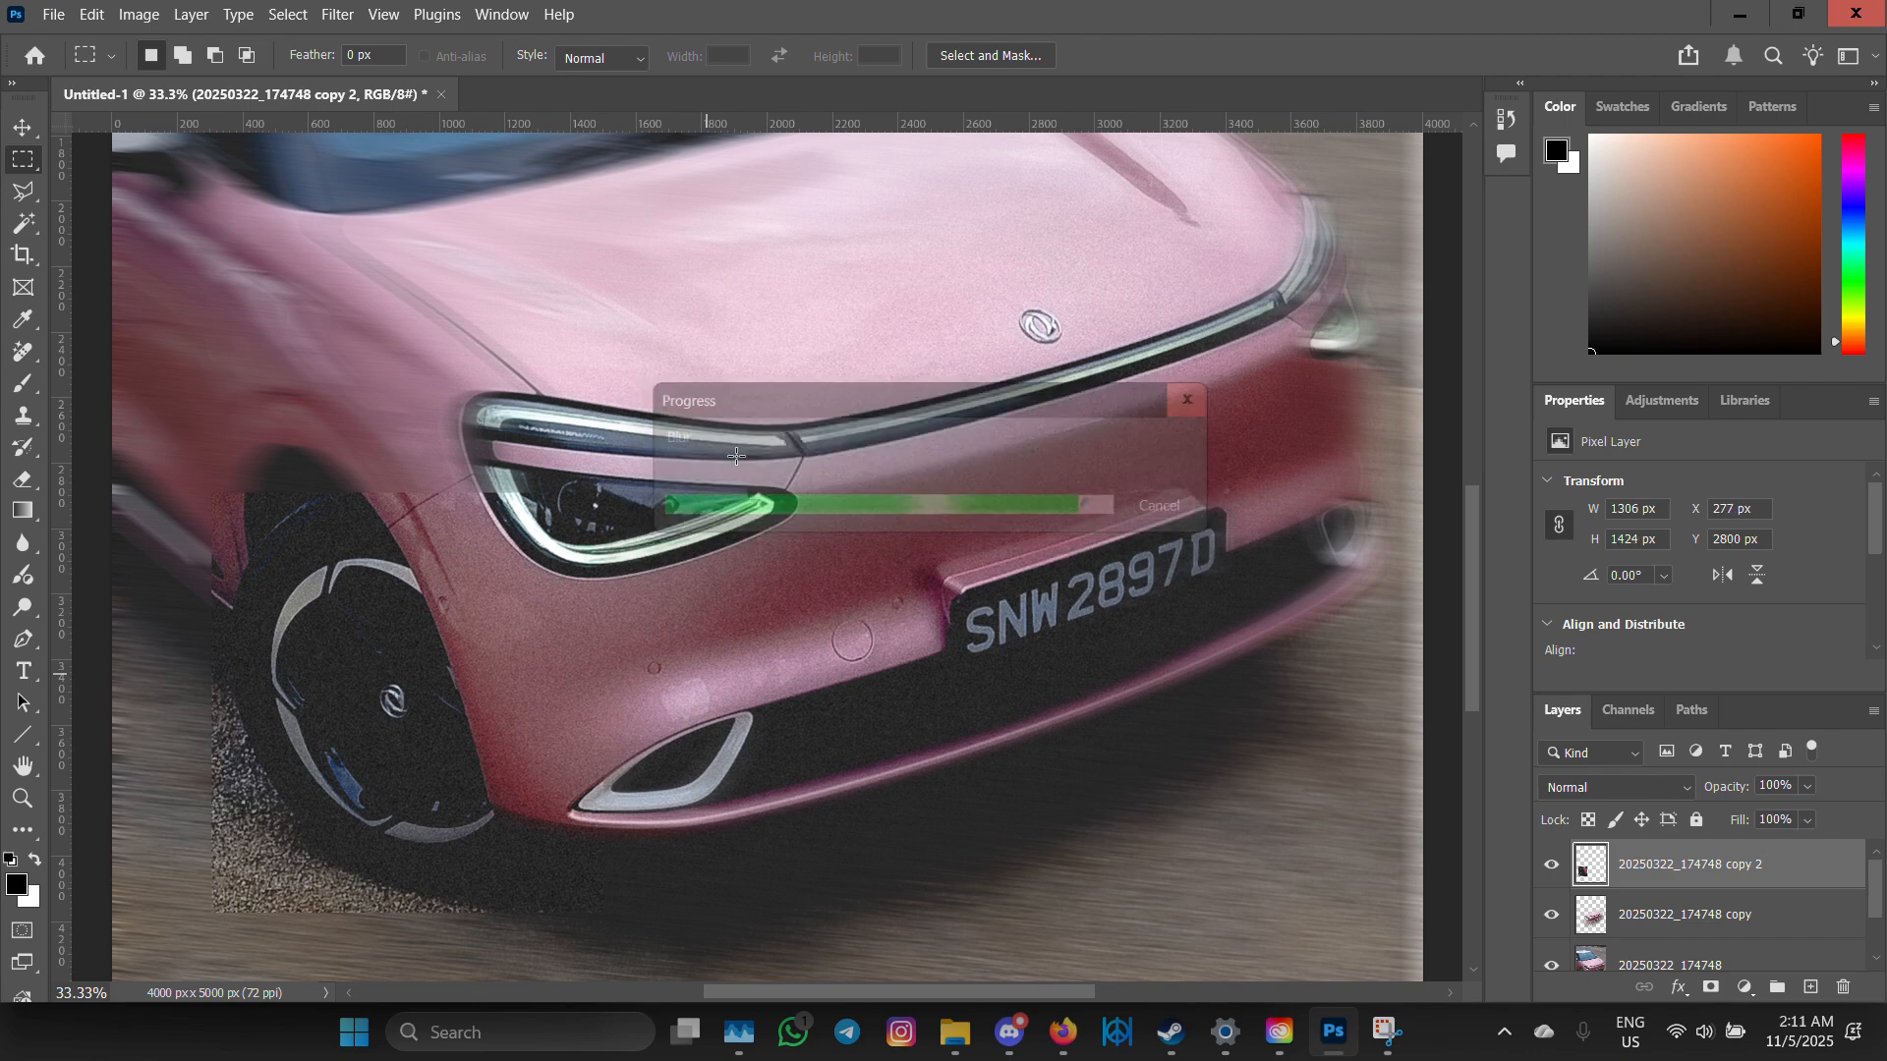
- Erase the leftover edges above and beside the blurred wheel on the copy 2 layer with a 77 px soft Eraser
scroll(262, 383, "down", 2)
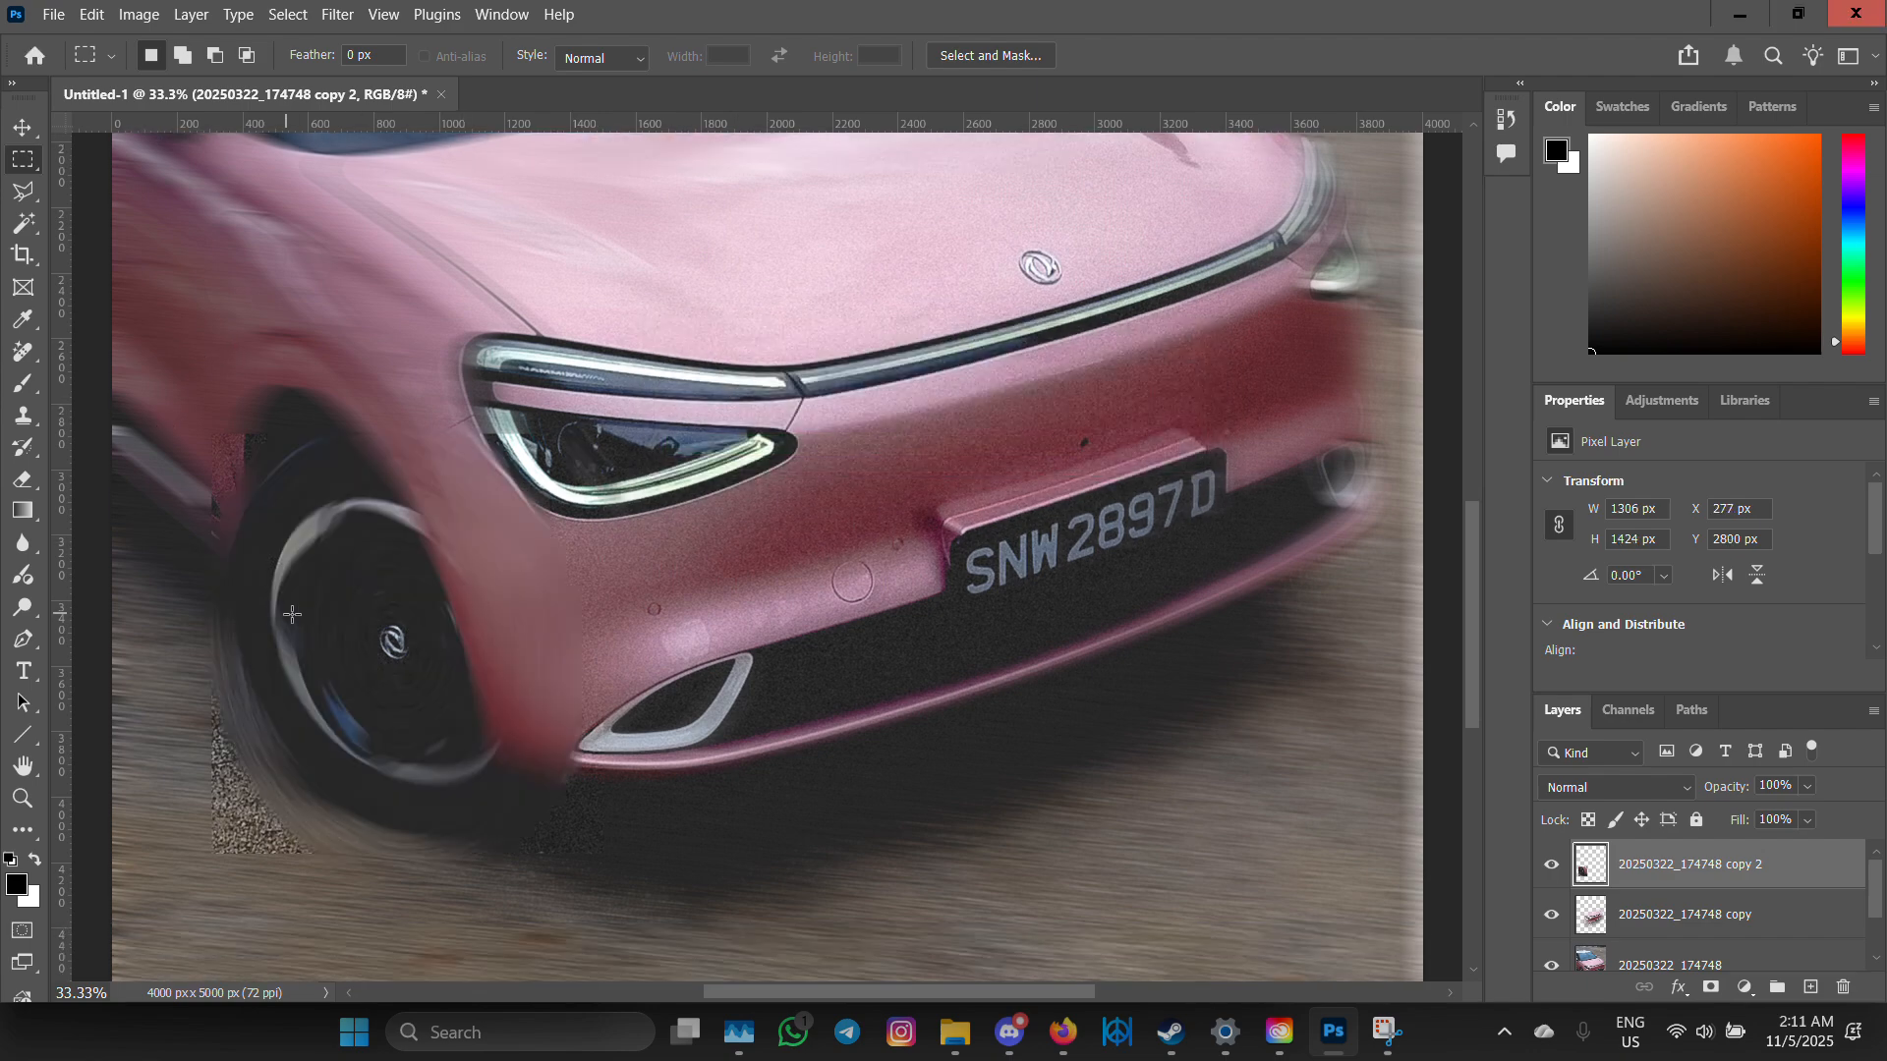
key("e")
right_click(564, 578)
mouse_move(714, 590)
left_mouse_down()
mouse_move(724, 602)
mouse_move(688, 614)
left_mouse_up()
left_click_drag(277, 417, 238, 473)
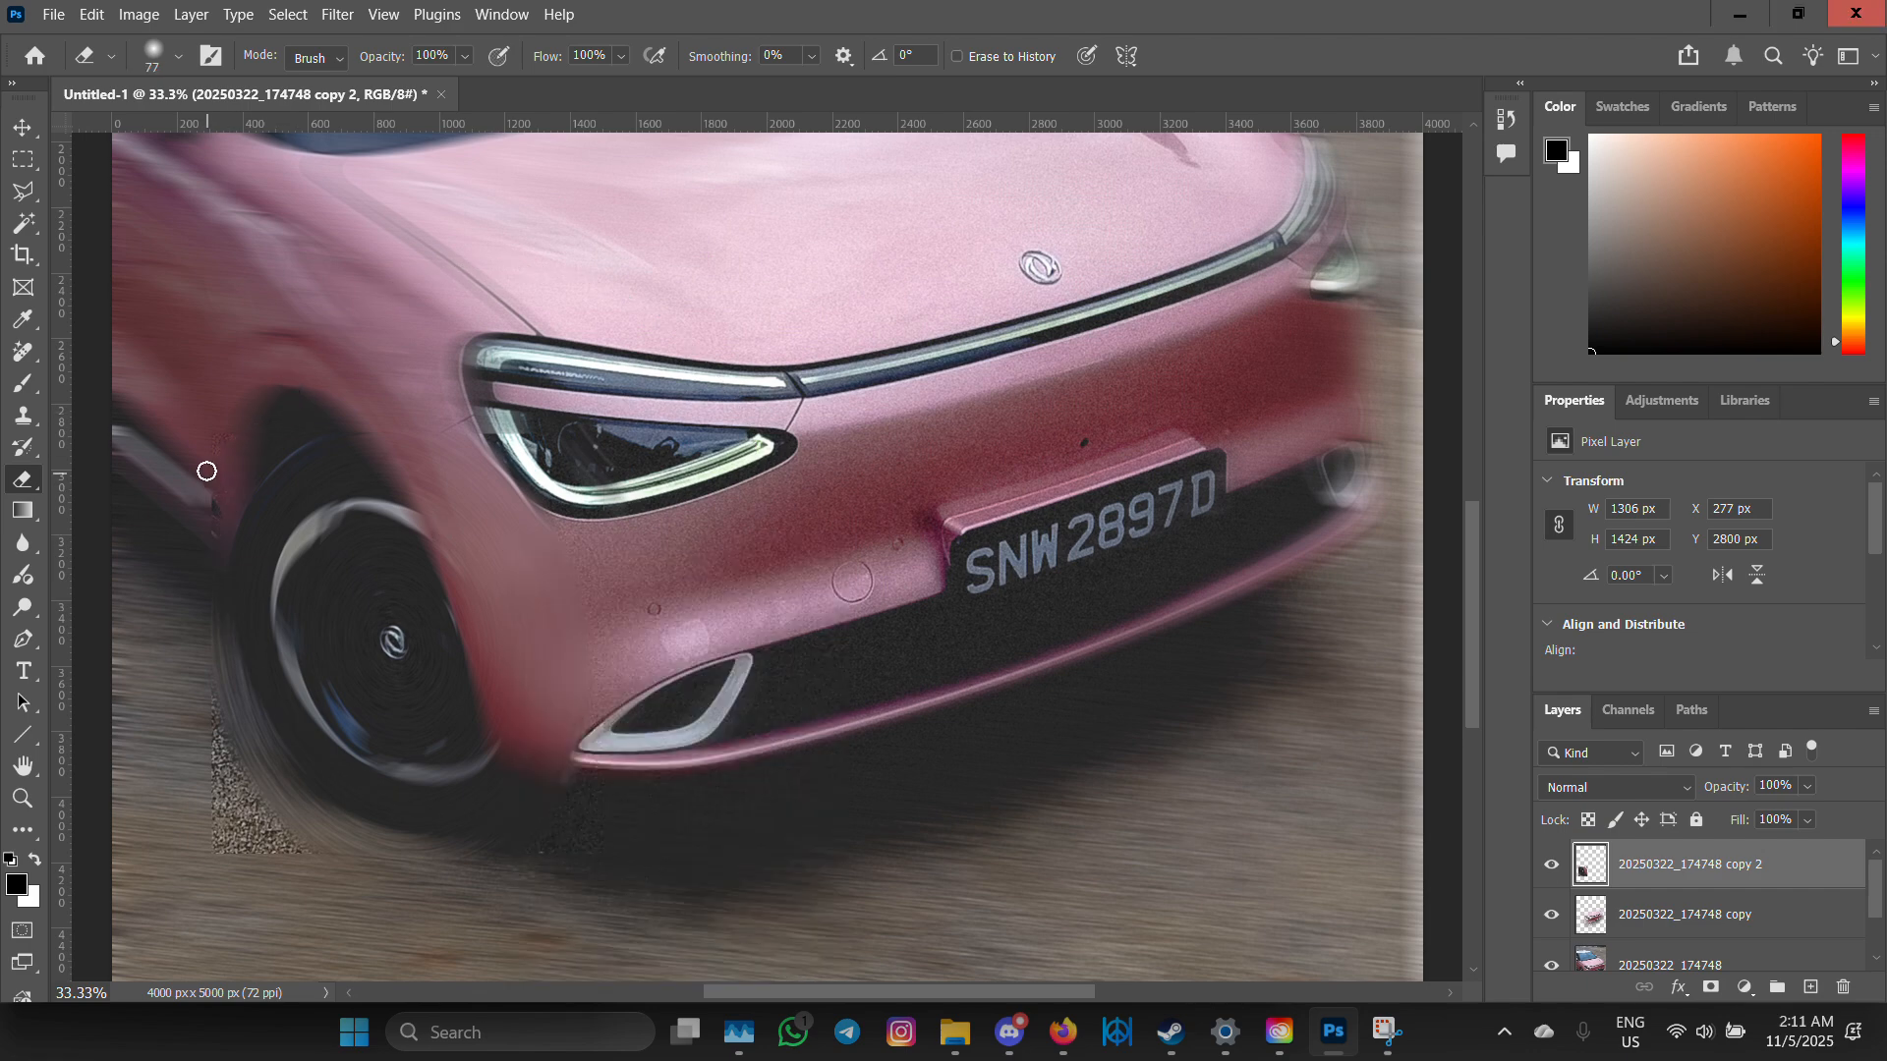
mouse_move(231, 727)
left_mouse_down()
mouse_move(239, 821)
mouse_move(246, 786)
left_mouse_up()
- Enlarge the Eraser to 114 px and erase the remaining sharp ground and blurred bodywork around the wheel
right_click(258, 767)
left_click_drag(452, 617, 469, 622)
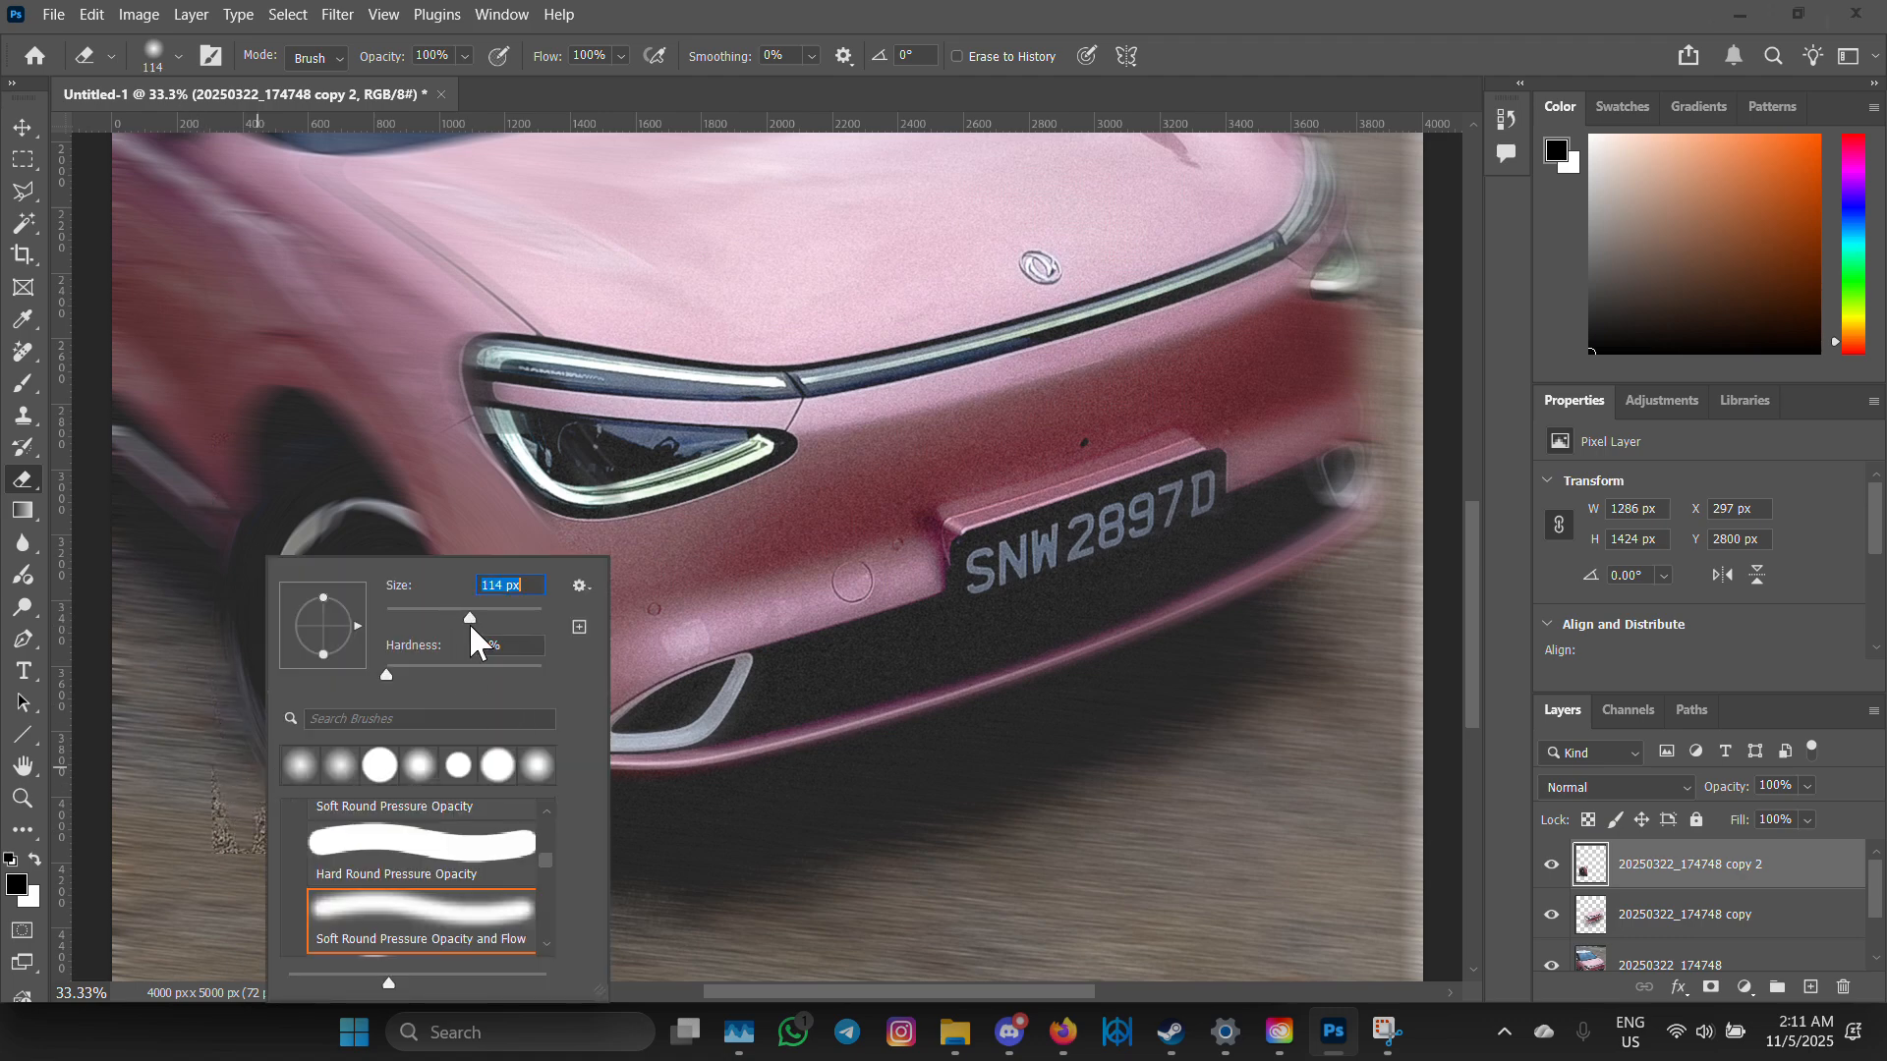
left_click(157, 767)
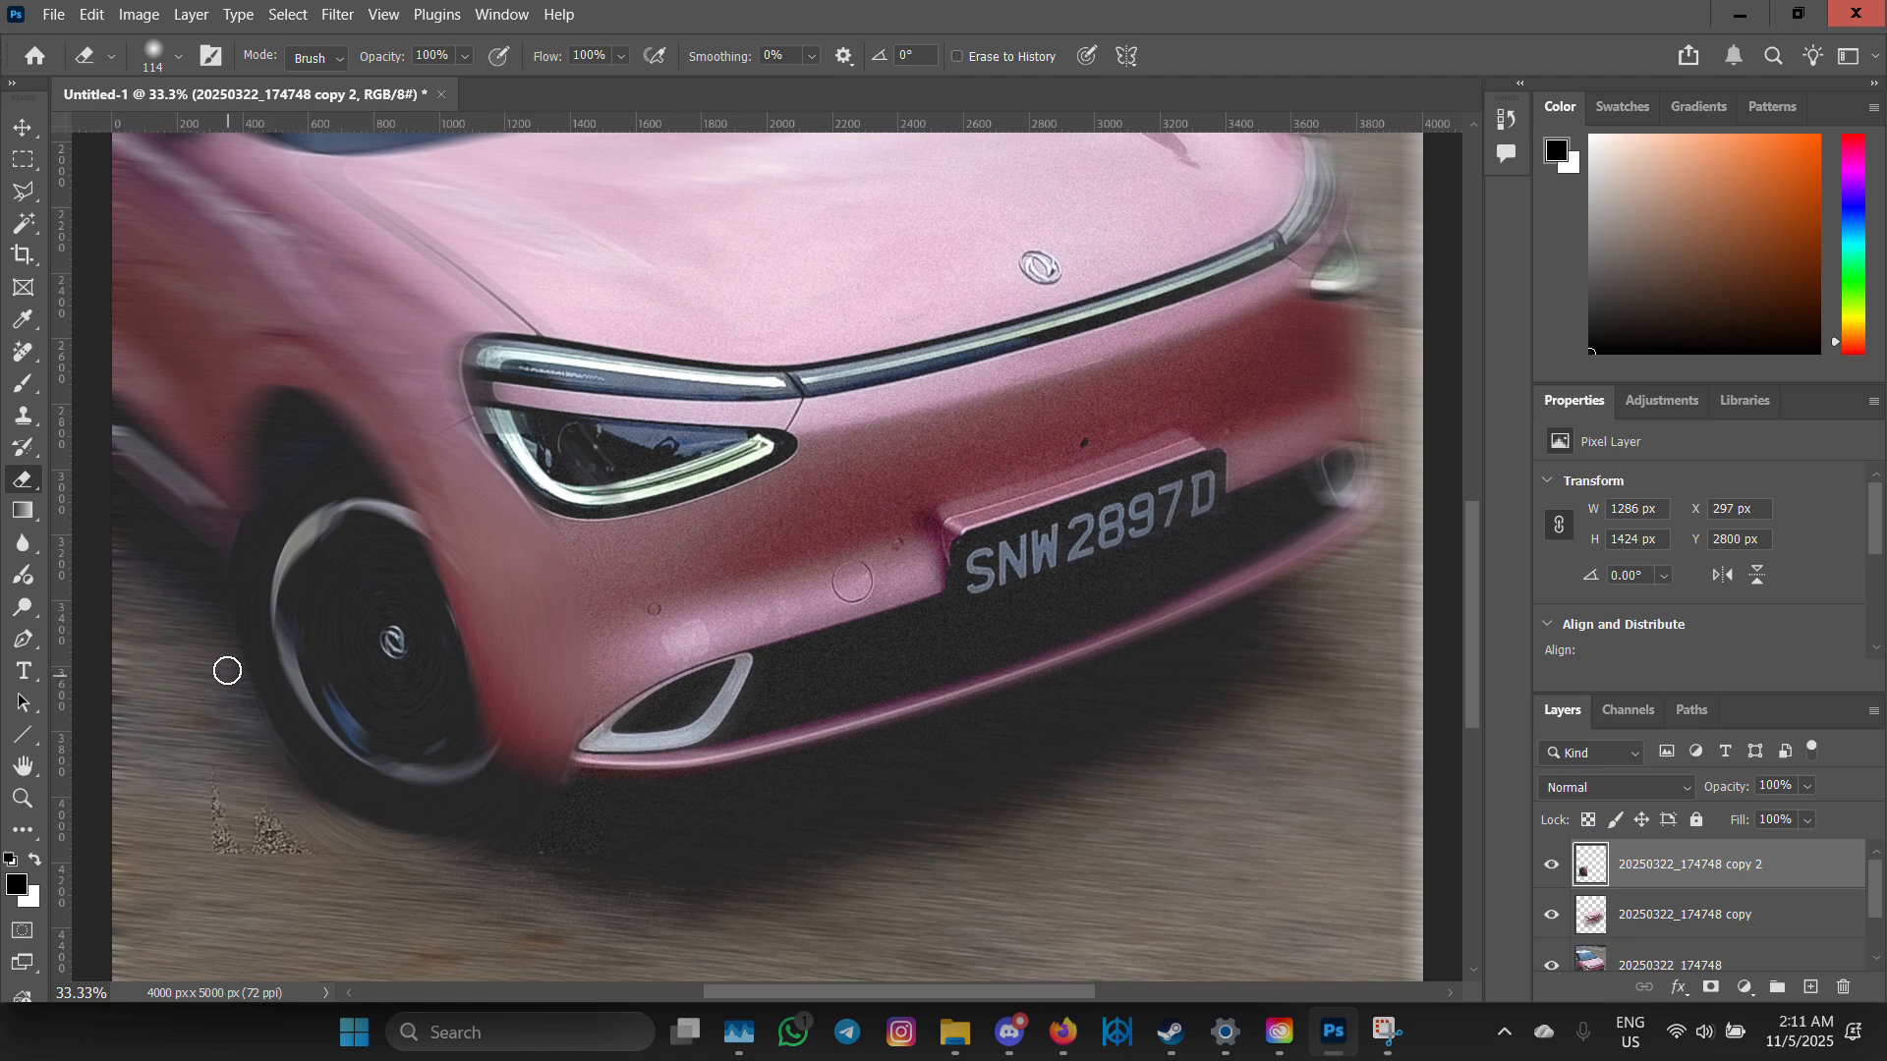
mouse_move(304, 797)
left_mouse_down()
mouse_move(321, 853)
mouse_move(271, 870)
mouse_move(207, 809)
left_mouse_up()
mouse_move(229, 500)
left_mouse_down()
mouse_move(221, 697)
mouse_move(207, 636)
mouse_move(227, 701)
mouse_move(320, 816)
mouse_move(428, 856)
mouse_move(213, 768)
mouse_move(271, 825)
mouse_move(233, 692)
mouse_move(320, 816)
left_mouse_up()
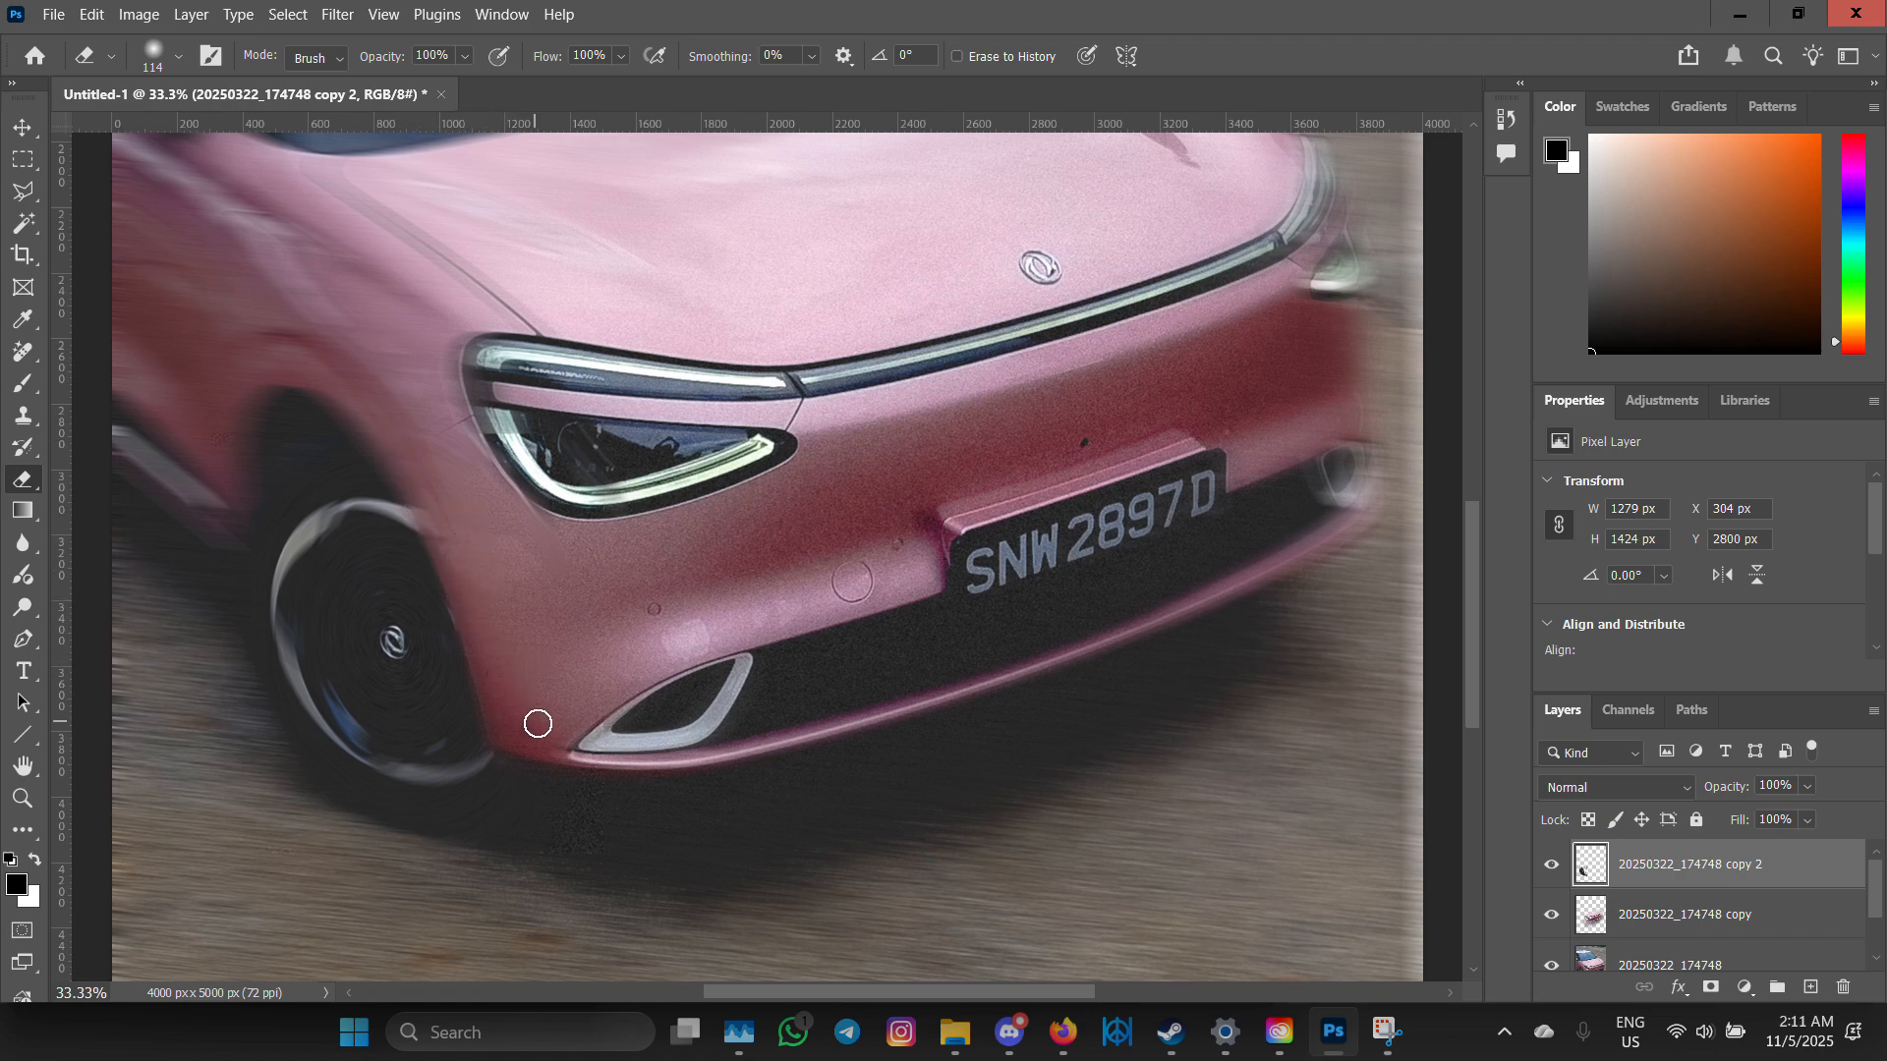
- Remove the characters from the car's number plate on the 20250322_174748 copy layer with the Remove tool at size 76
scroll(843, 639, "up", 3)
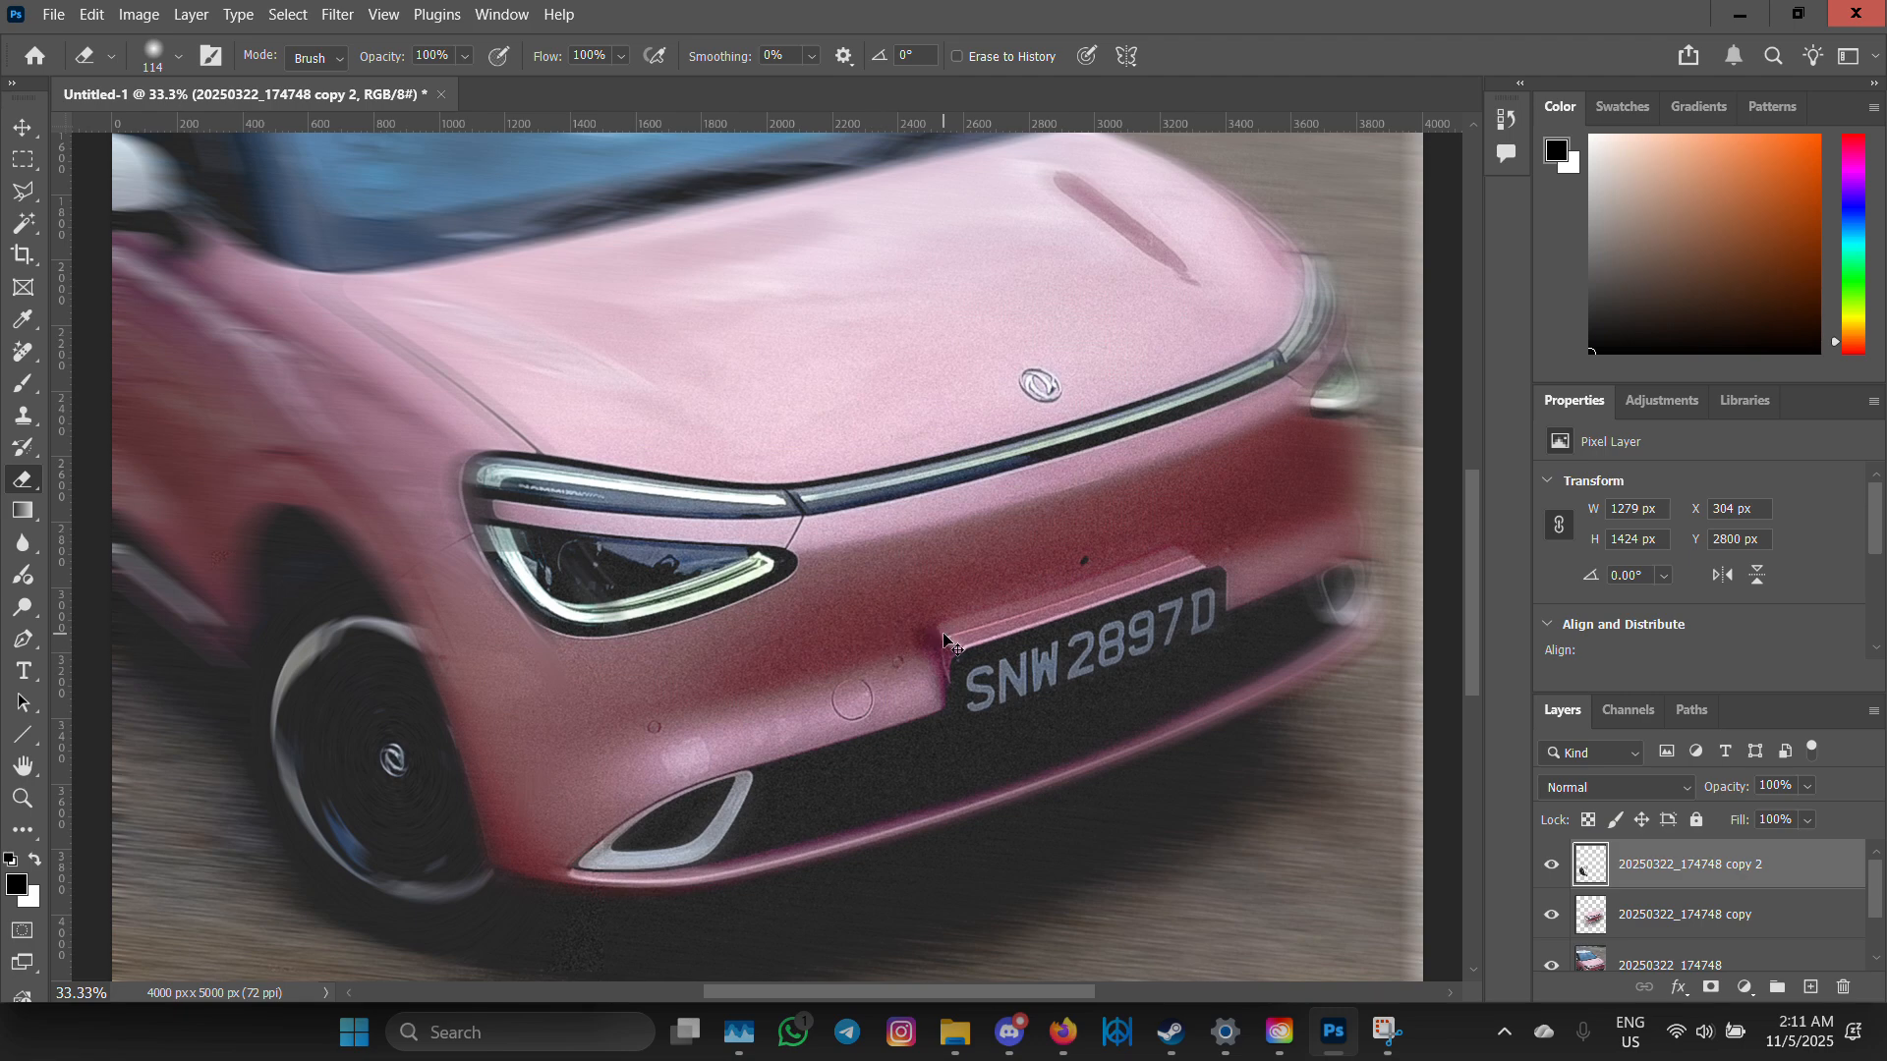
key("ctrl+minus")
key("ctrl+minus")
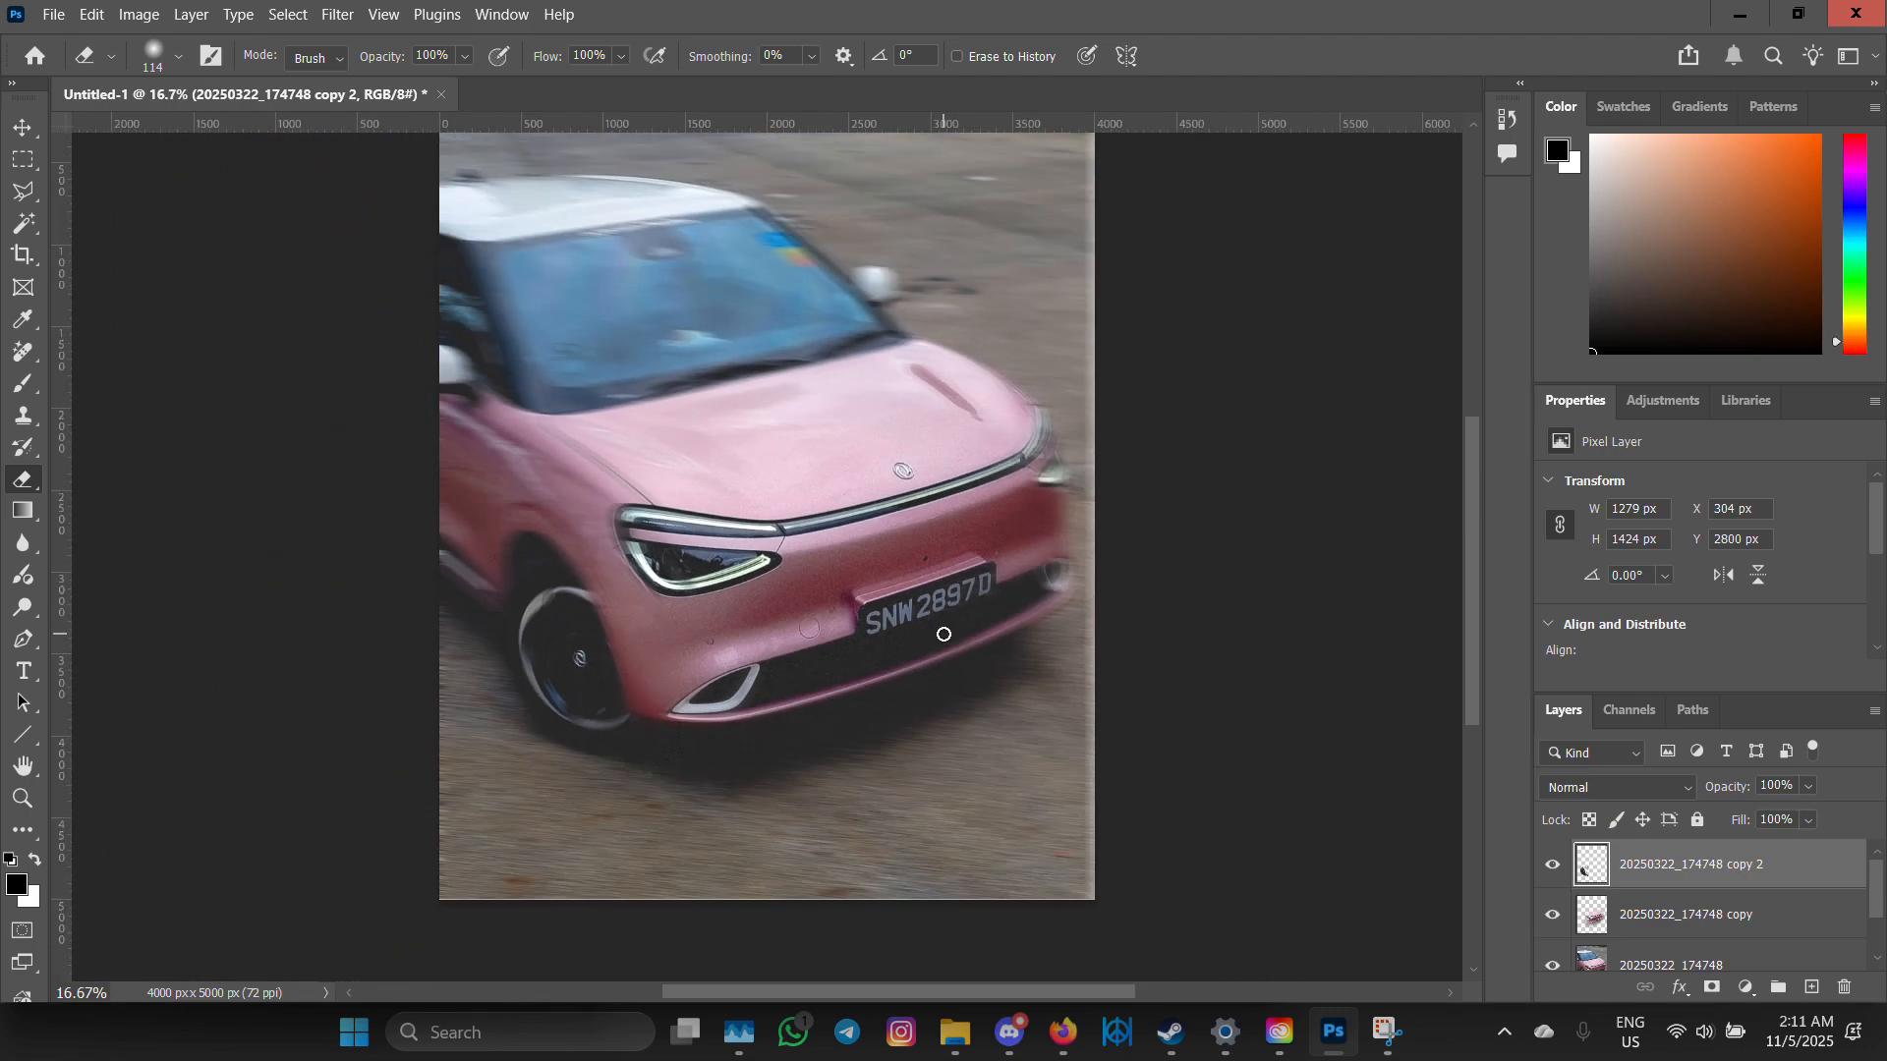
scroll(944, 630, "up", 1)
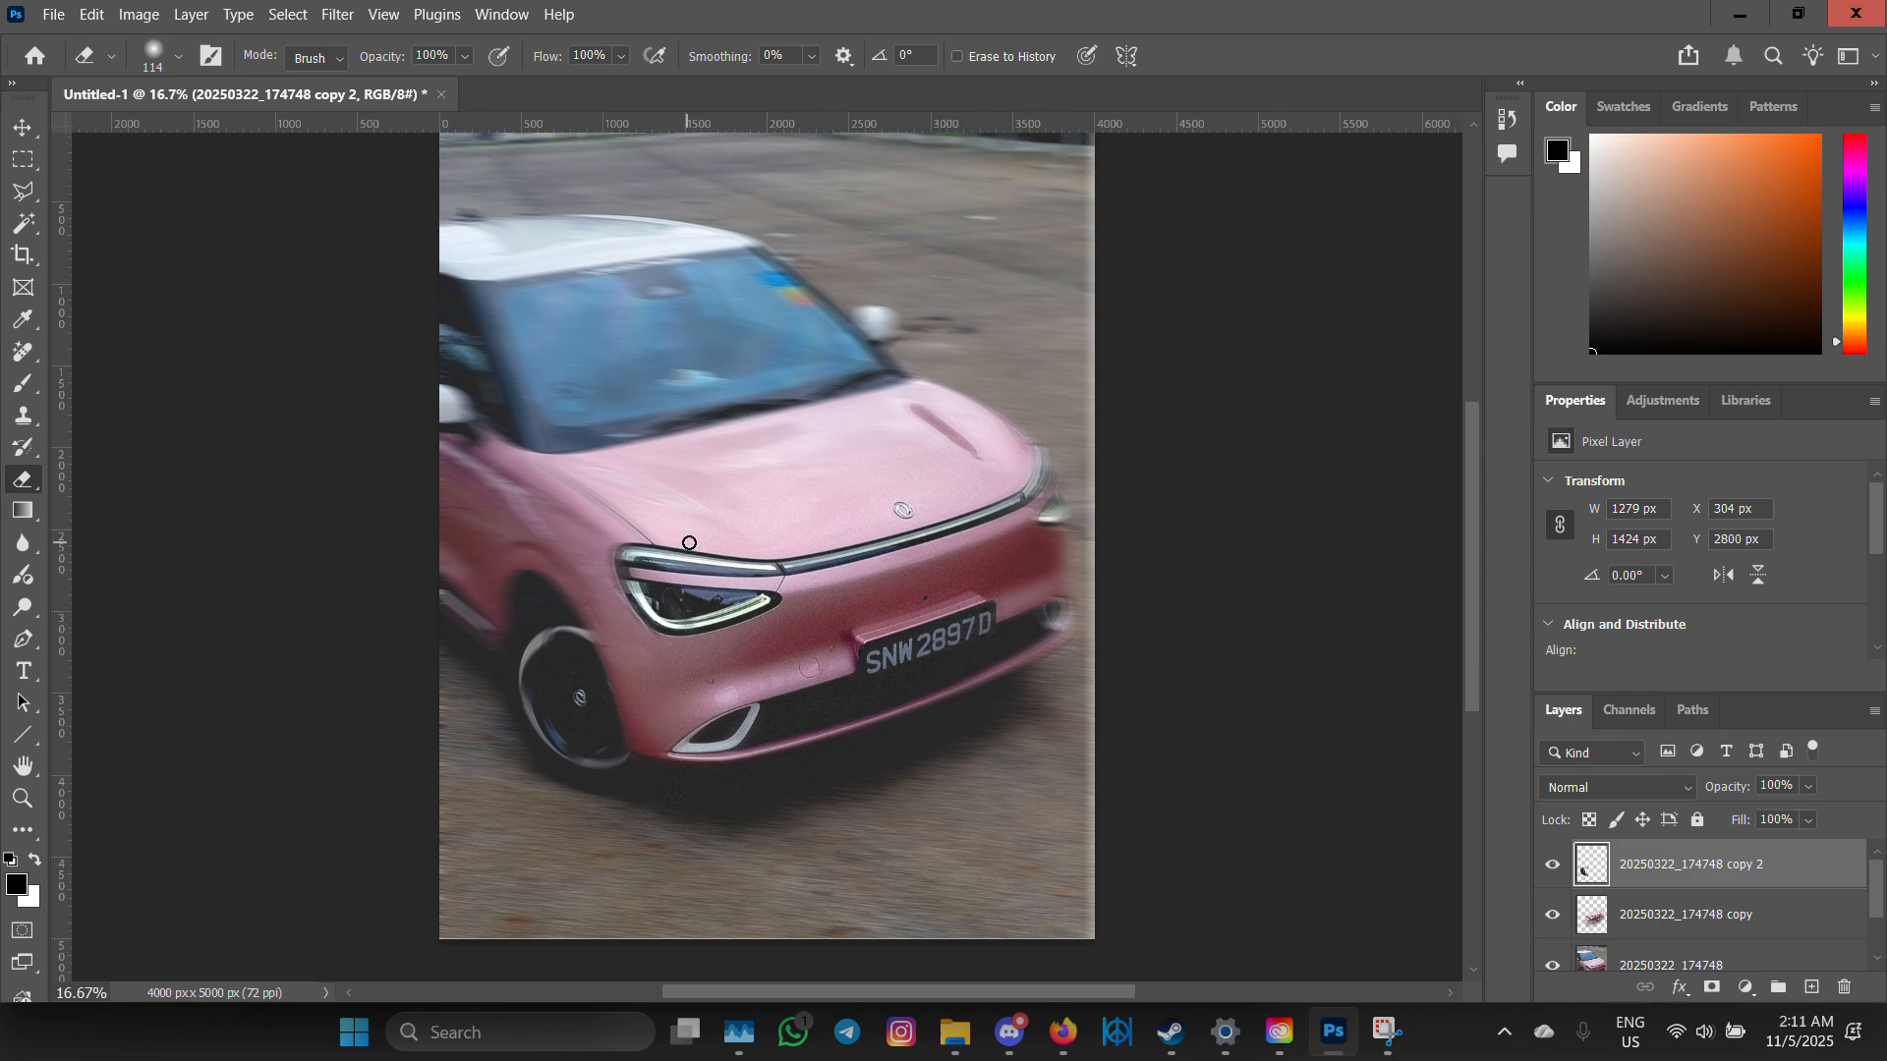
scroll(838, 776, "up", 2)
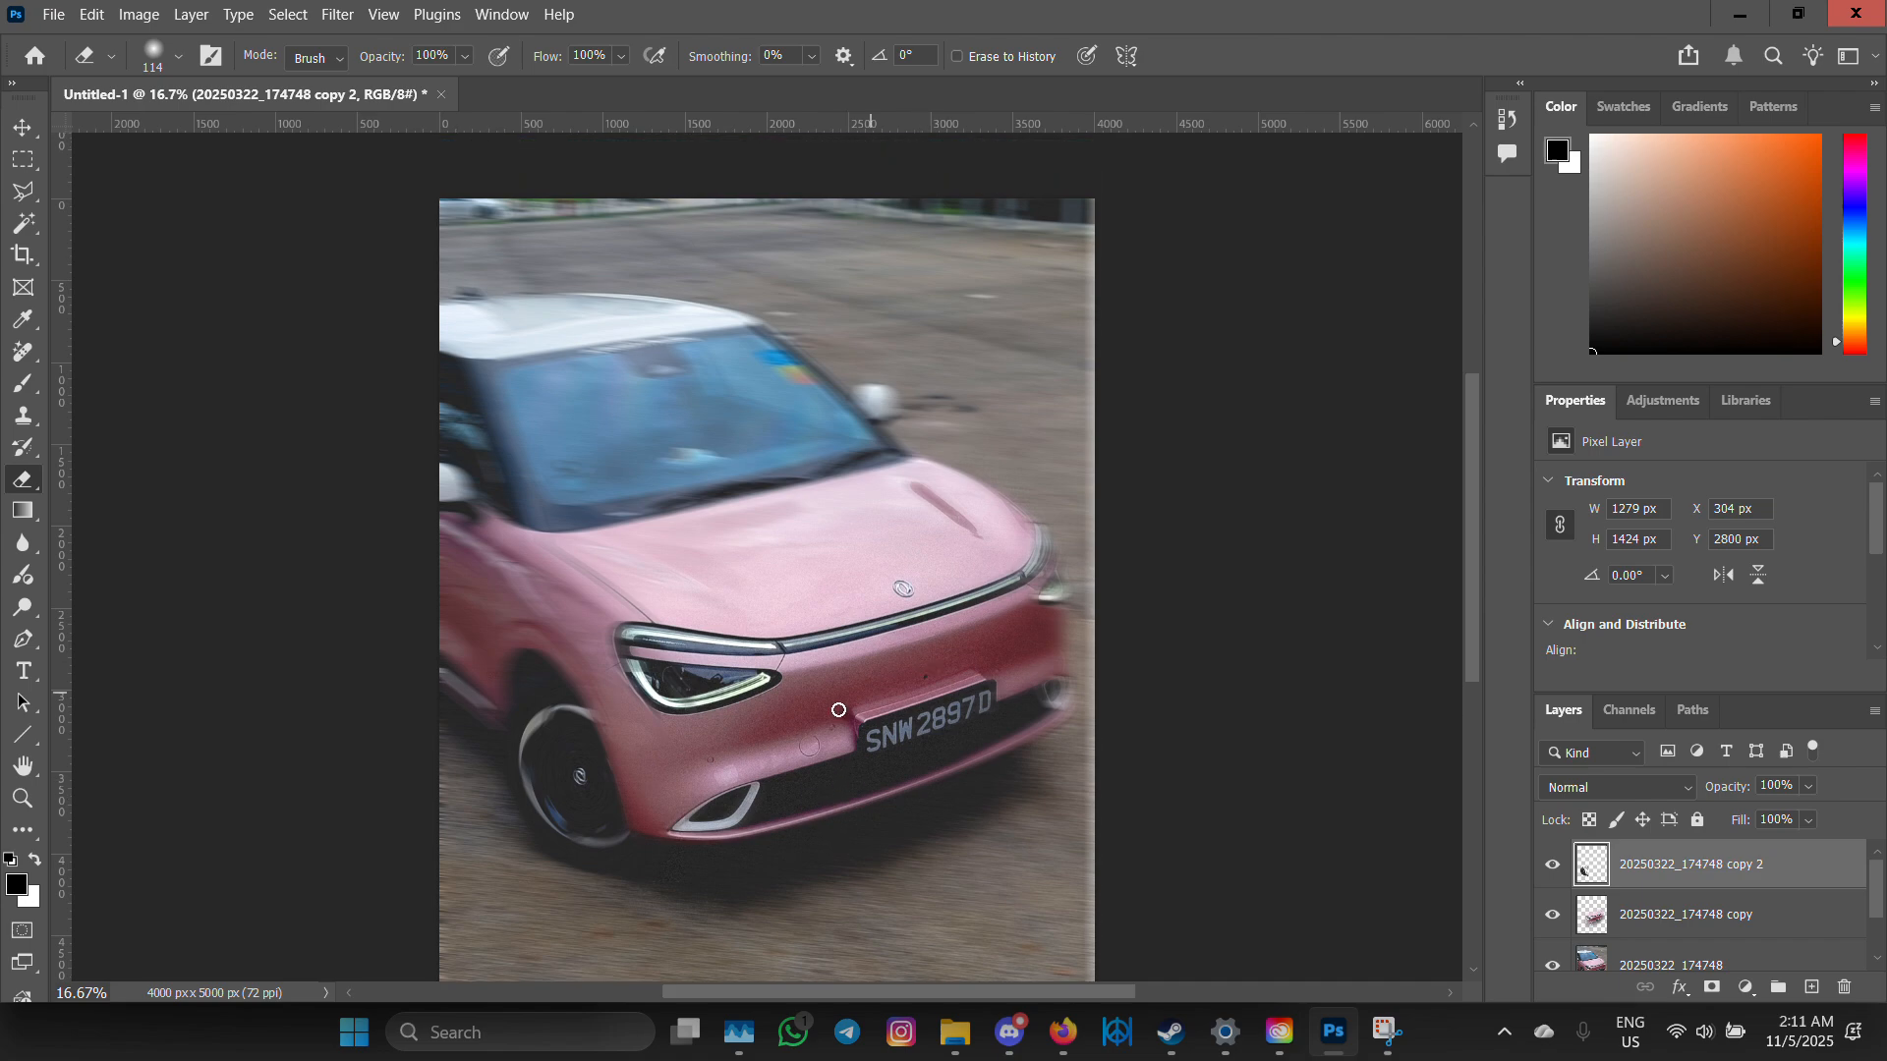
scroll(1125, 781, "down", 2)
left_click(1665, 934)
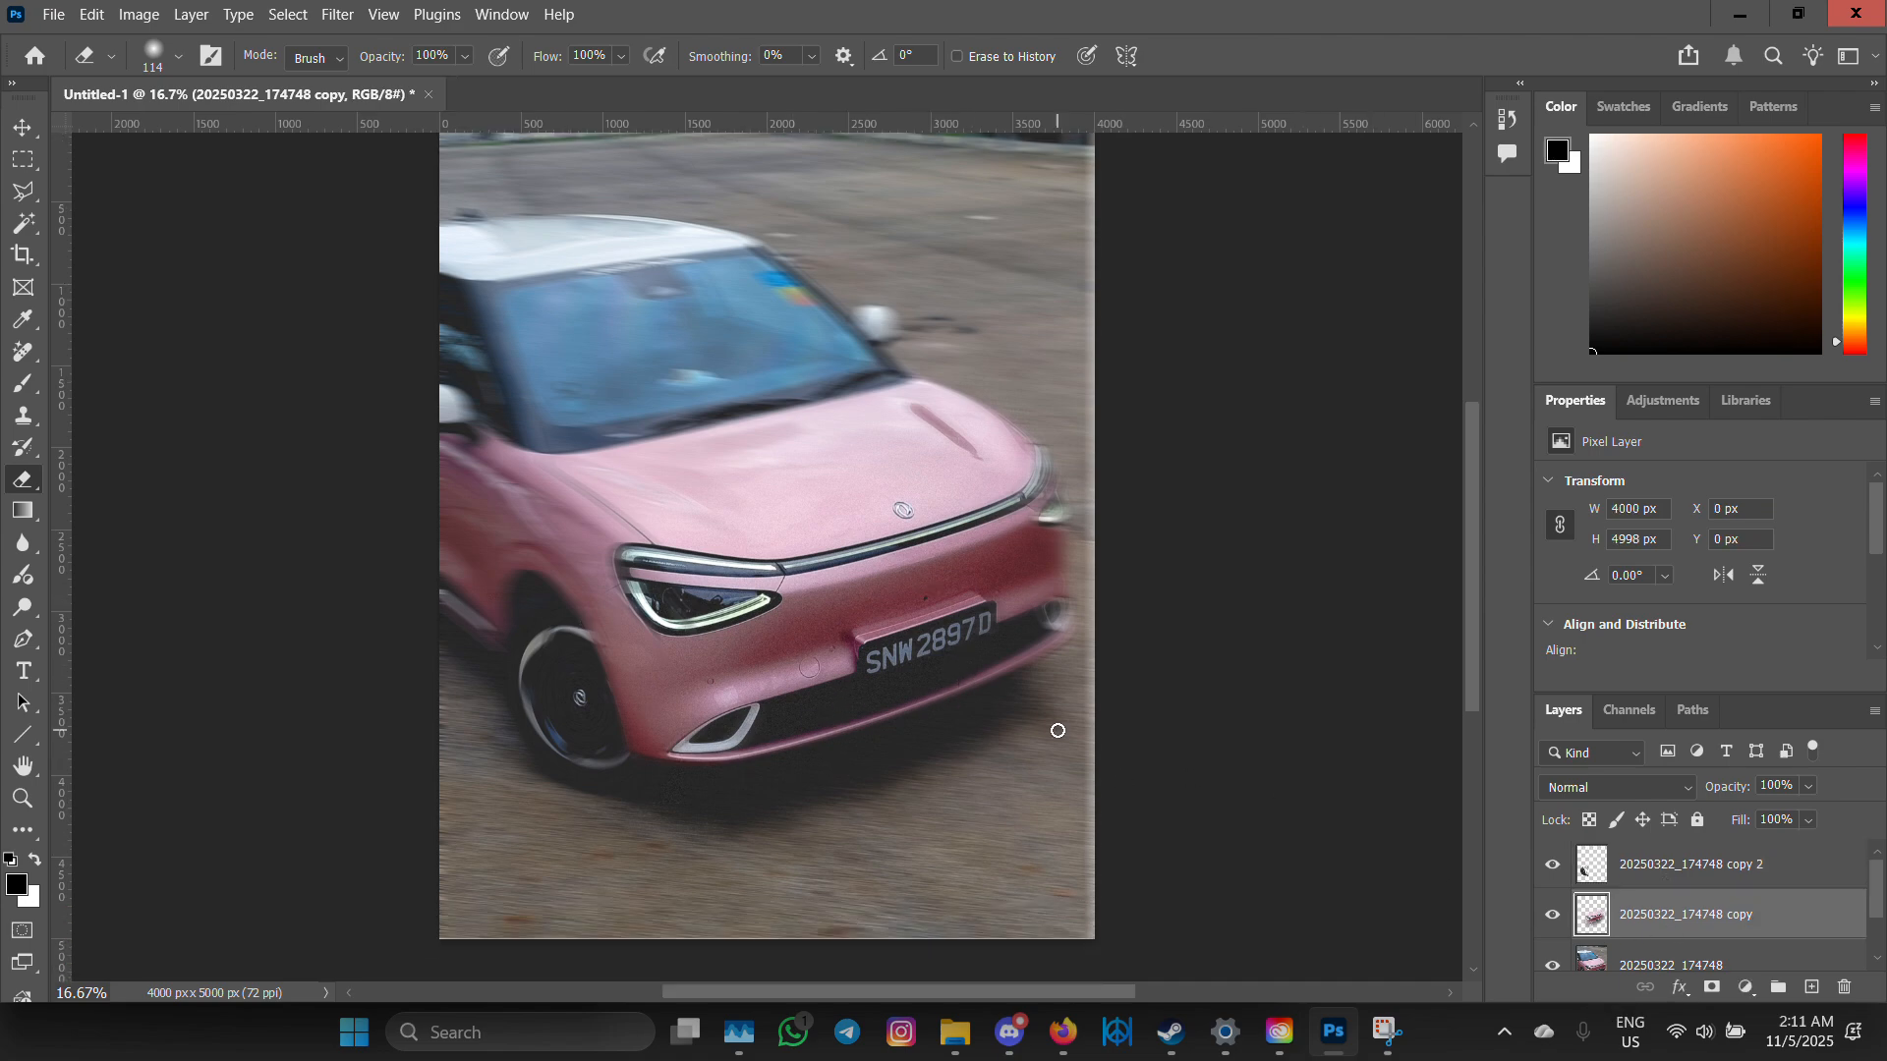
key("ctrl+plus")
key("ctrl+plus")
key("ctrl+plus")
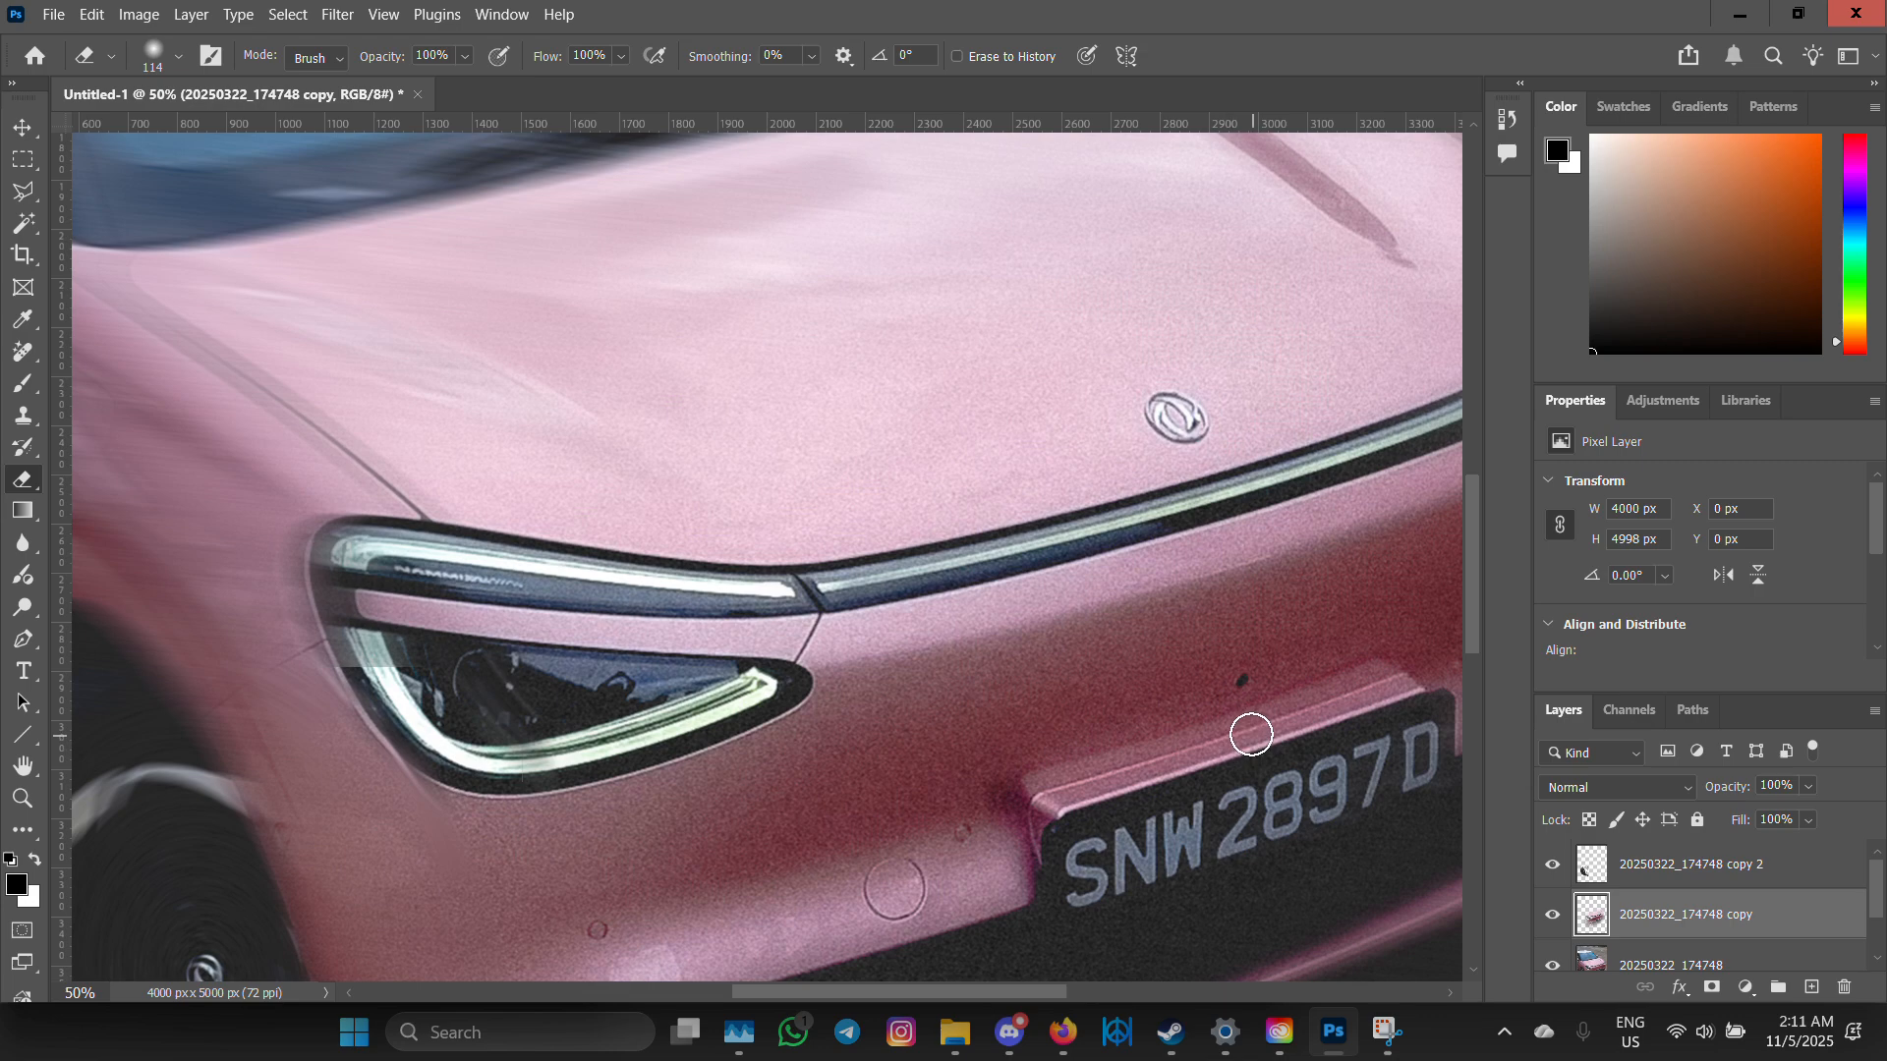
left_click_drag(906, 991, 971, 1000)
scroll(733, 552, "down", 1)
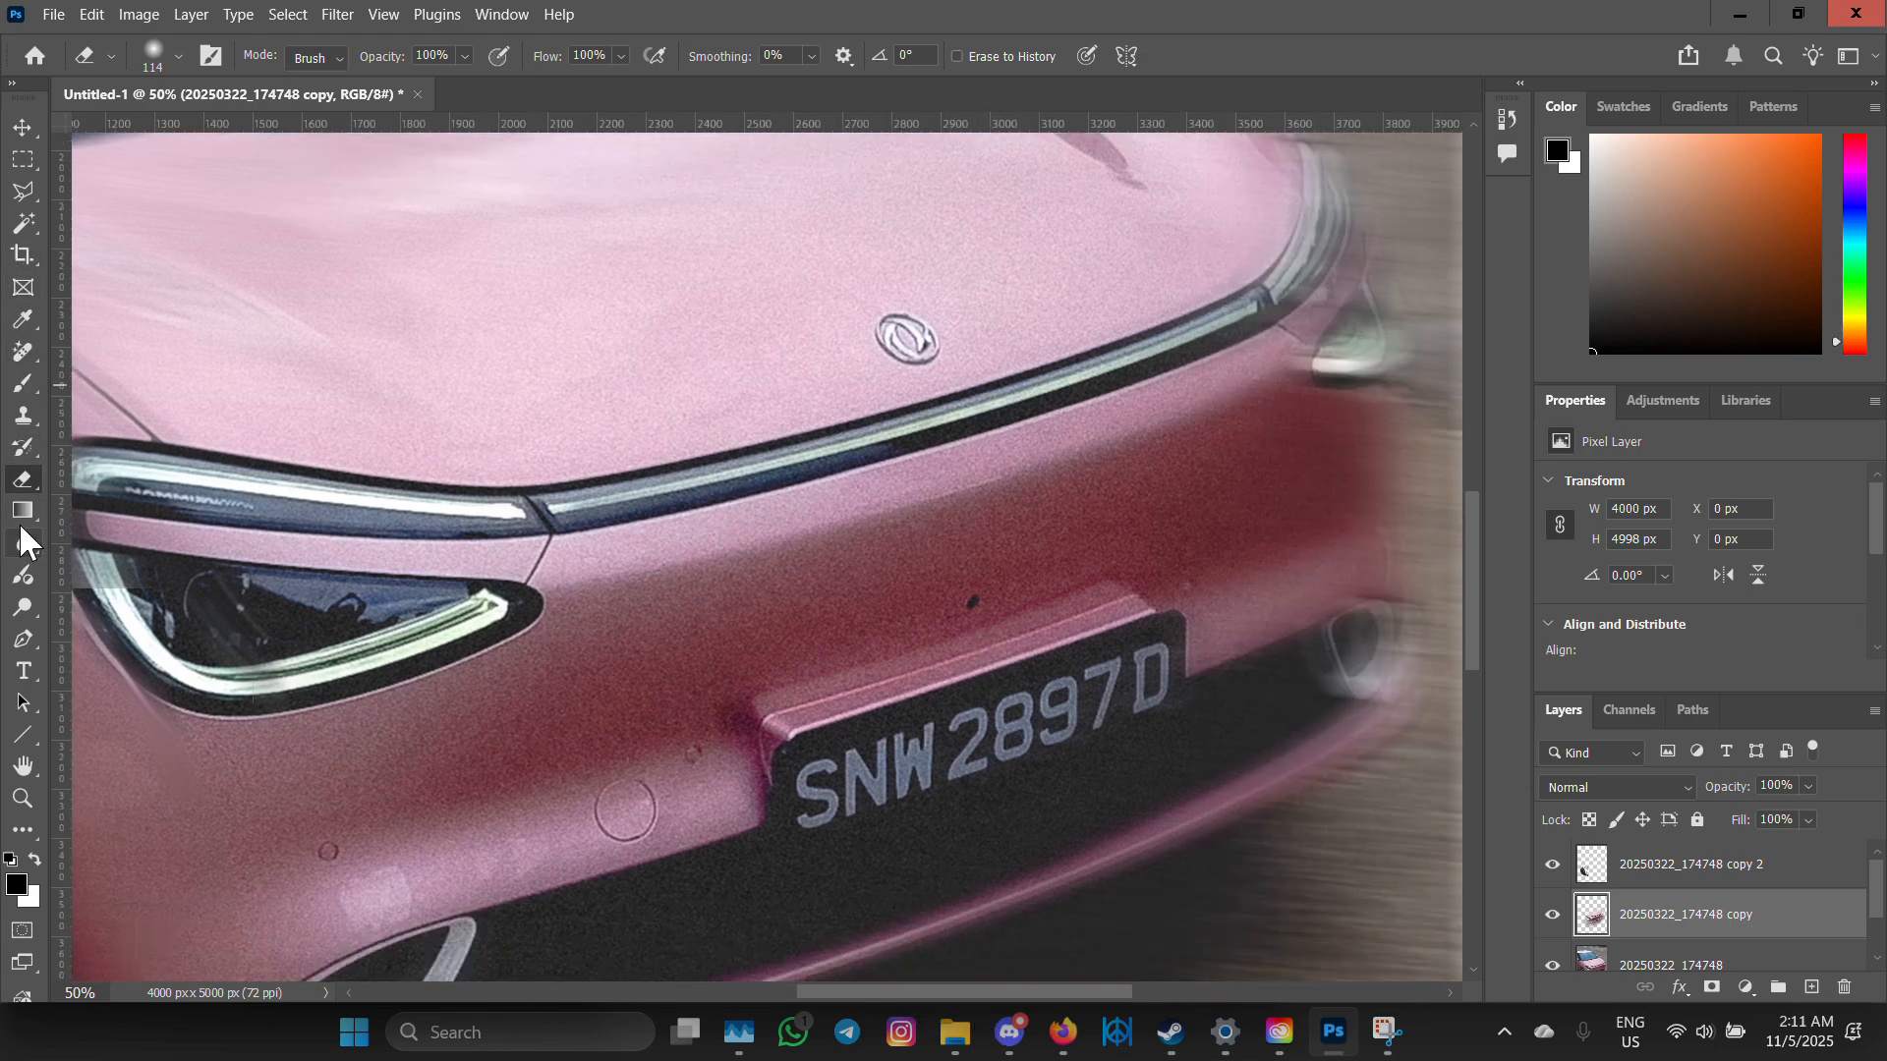
left_click(23, 352)
mouse_move(817, 777)
left_mouse_down()
mouse_move(1002, 740)
mouse_move(844, 770)
mouse_move(975, 713)
mouse_move(951, 748)
mouse_move(832, 807)
mouse_move(928, 785)
mouse_move(1085, 727)
mouse_move(1019, 737)
mouse_move(1028, 712)
mouse_move(1012, 713)
mouse_move(1115, 674)
mouse_move(1046, 727)
mouse_move(1137, 675)
left_mouse_up()
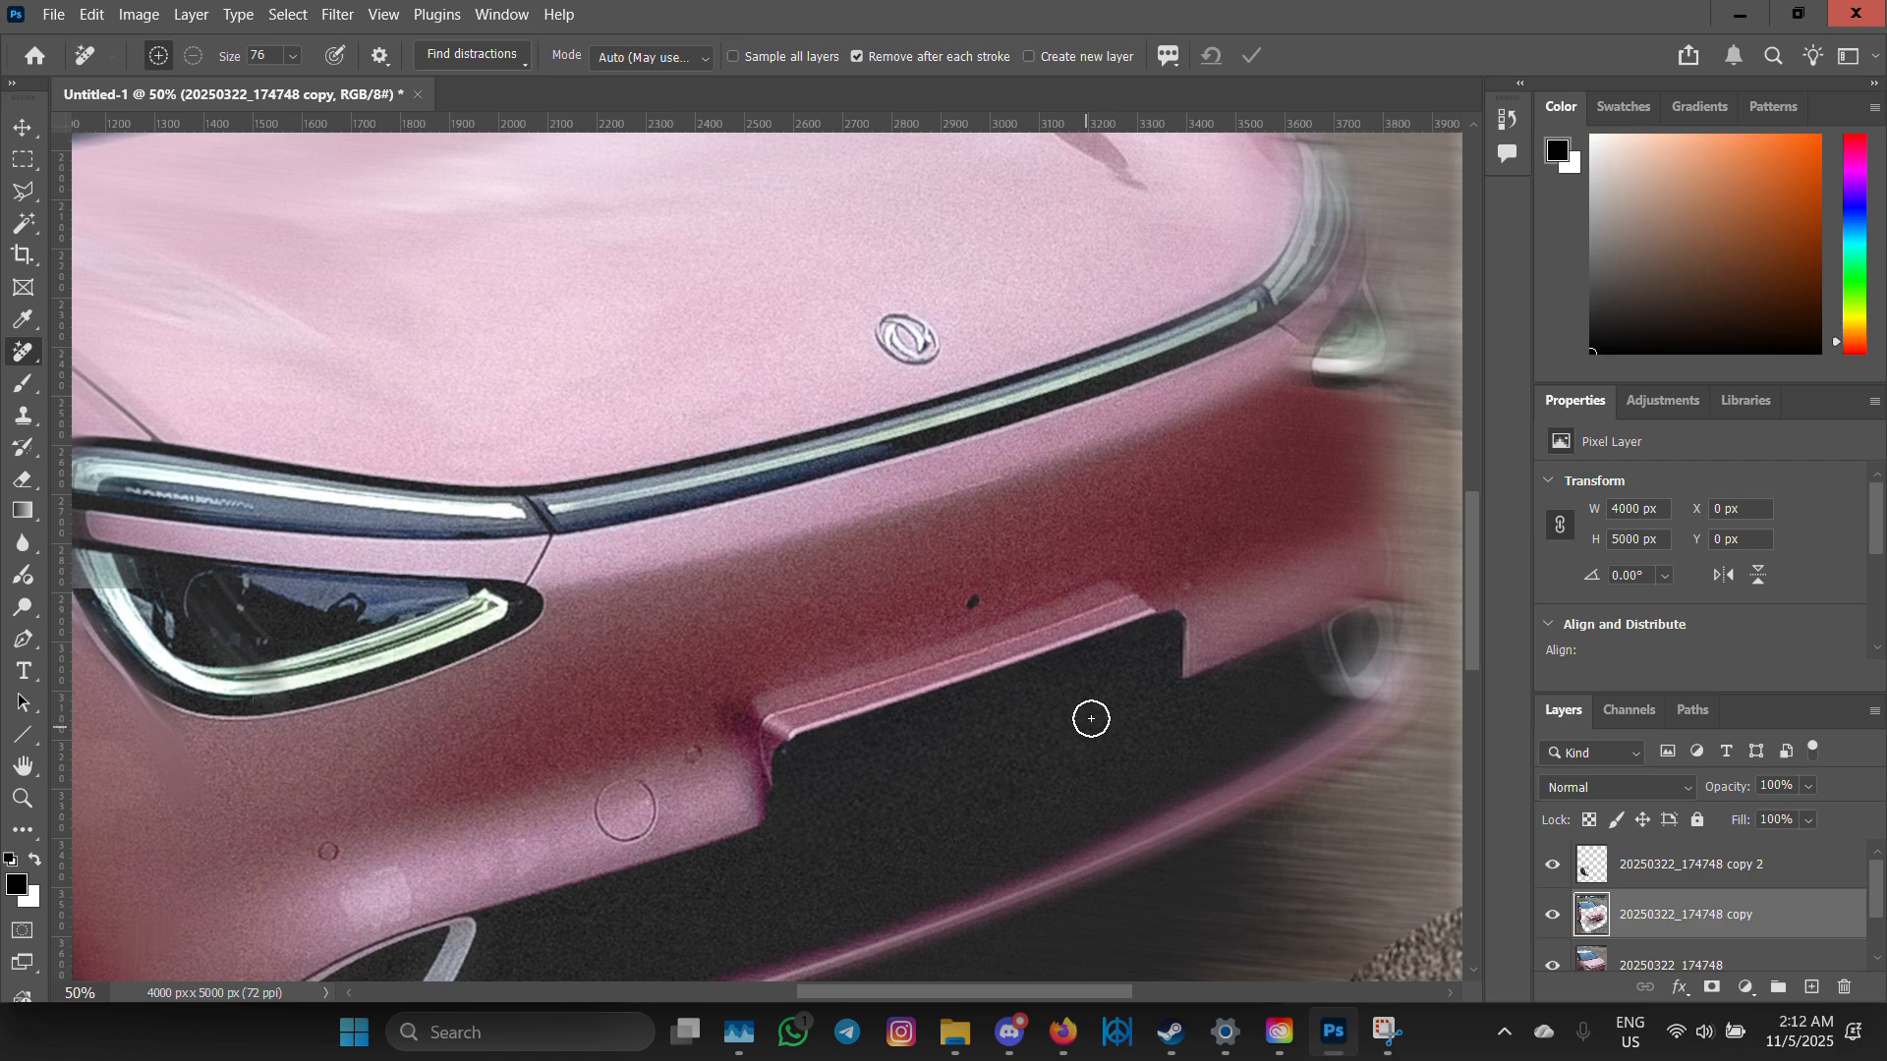
- Hide the blurred 20250322_174748 layer beneath the two copies
scroll(1159, 603, "down", 2)
key("ctrl+minus")
key("ctrl+minus")
key("ctrl+minus")
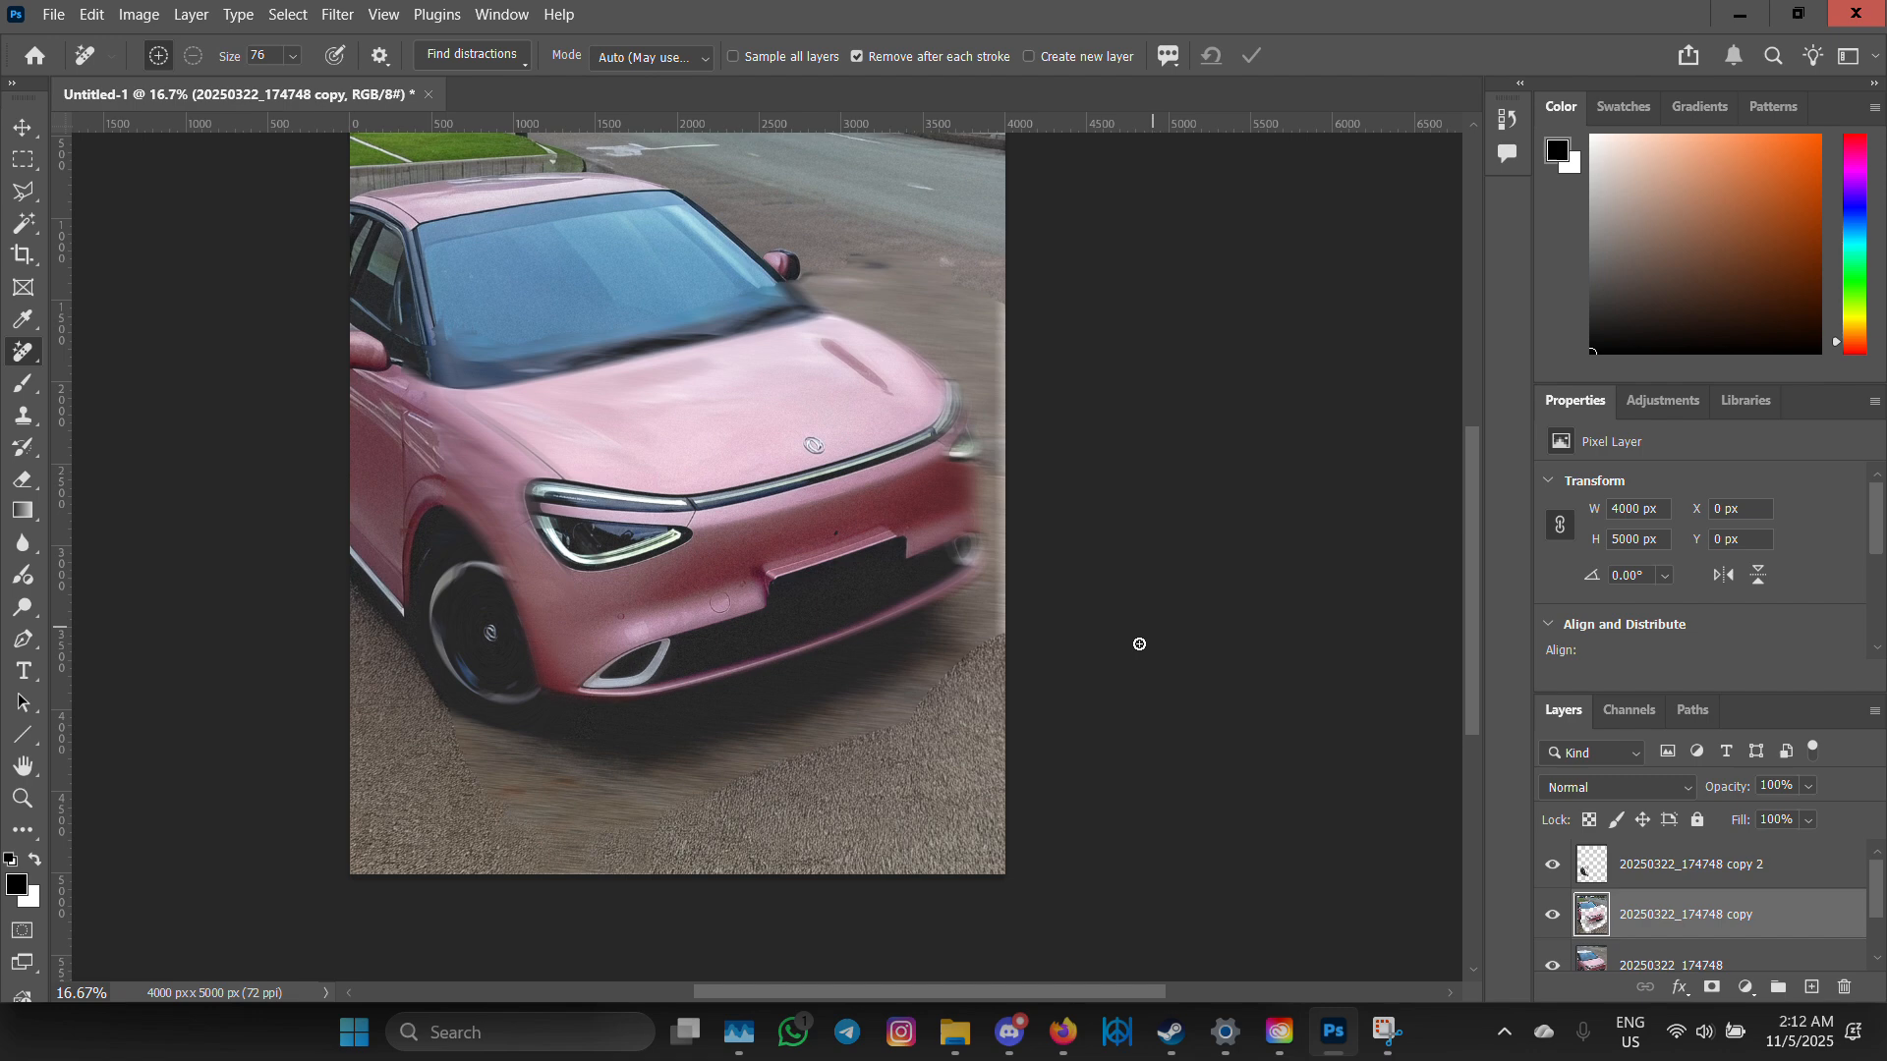
scroll(1081, 688, "up", 2)
scroll(855, 749, "up", 2)
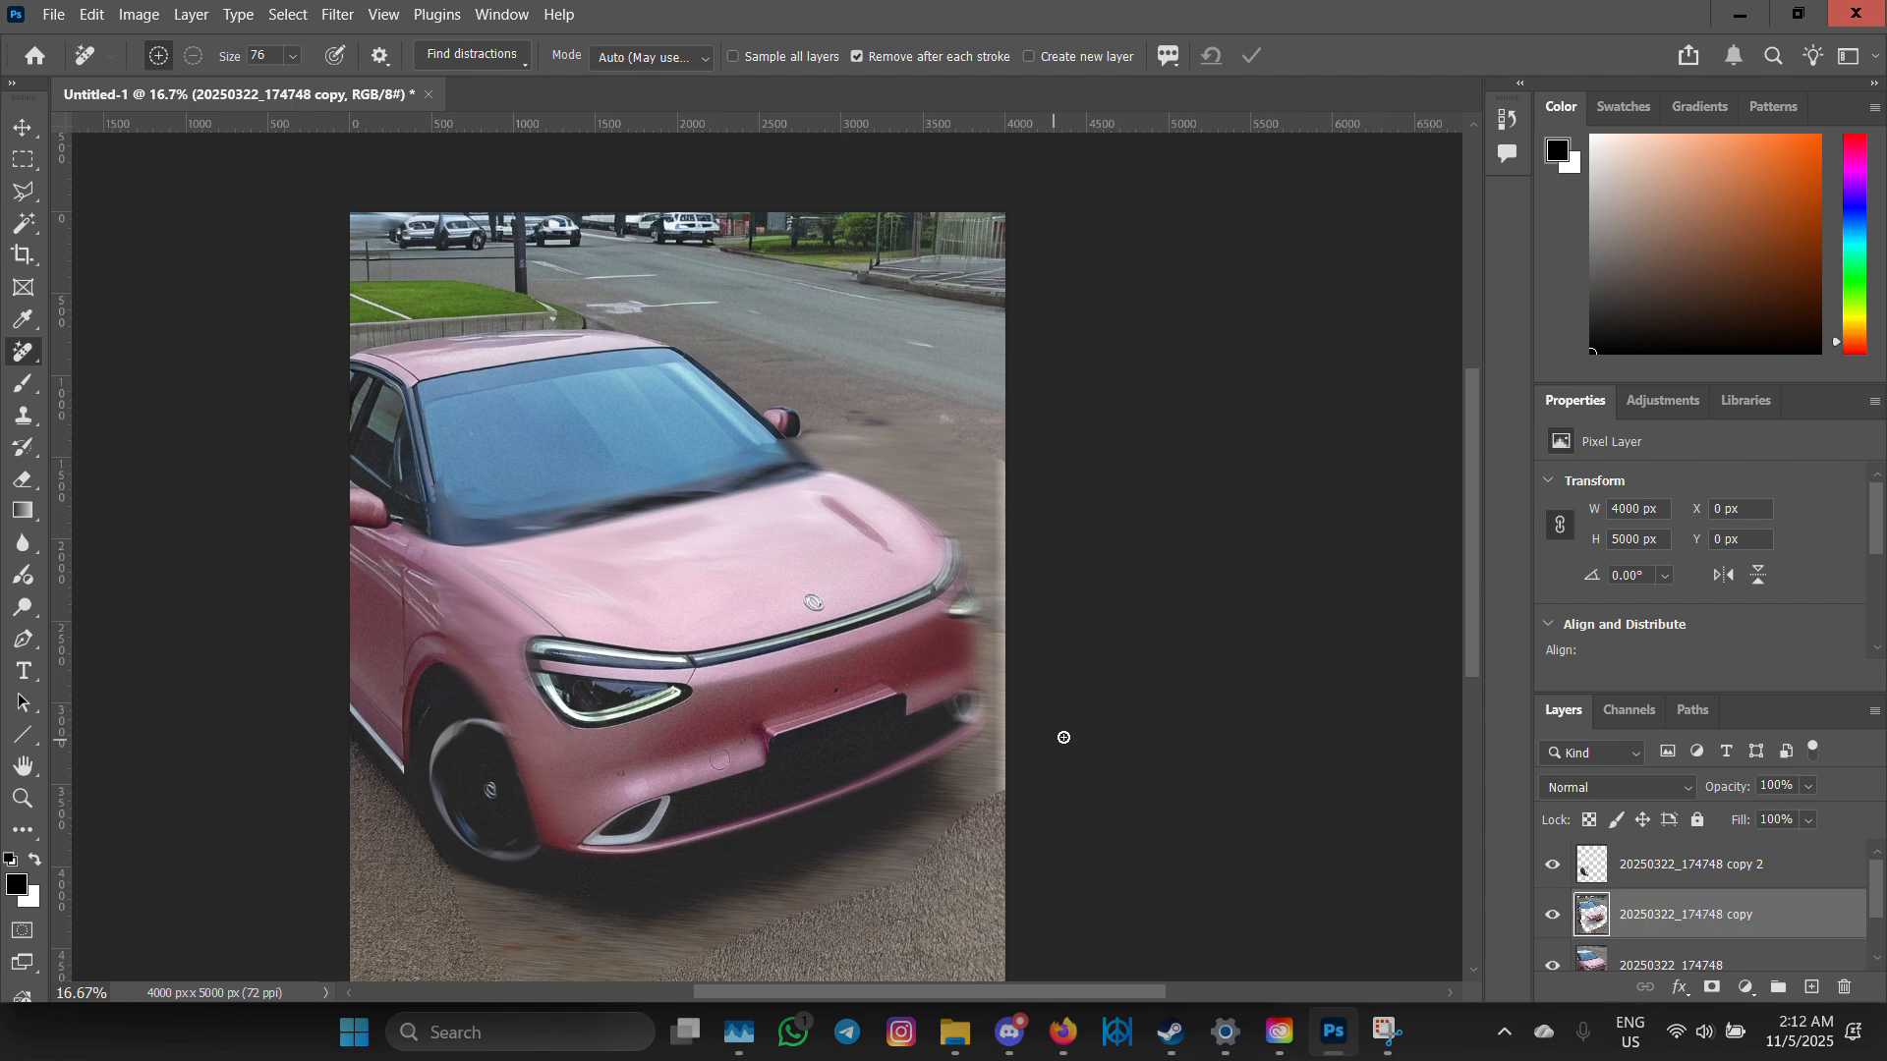
left_click(1547, 964)
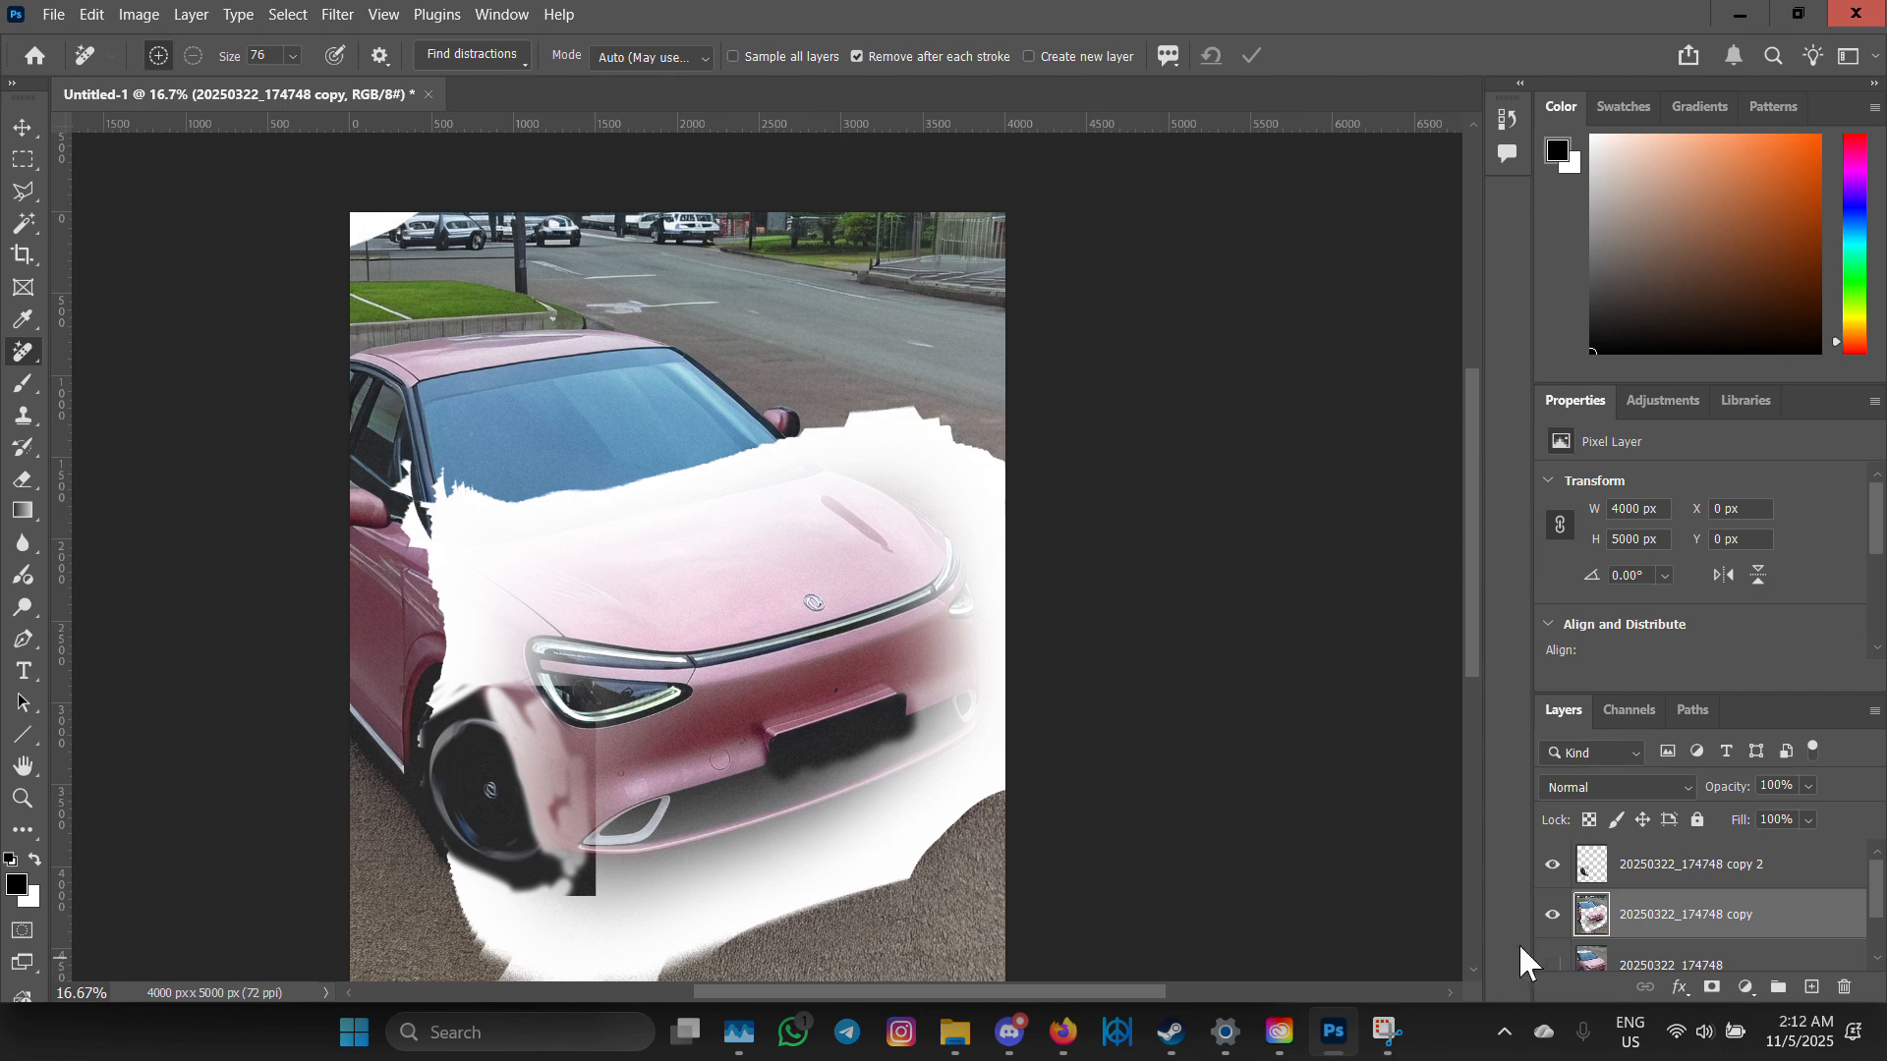
- Delete the upper background and car roof from the copy layer using a rectangular selection about 4000 by 1304 px
left_click(24, 159)
left_click_drag(282, 178, 1049, 424)
key("Delete")
left_click_drag(920, 386, 1213, 426)
left_click_drag(690, 390, 13, 344)
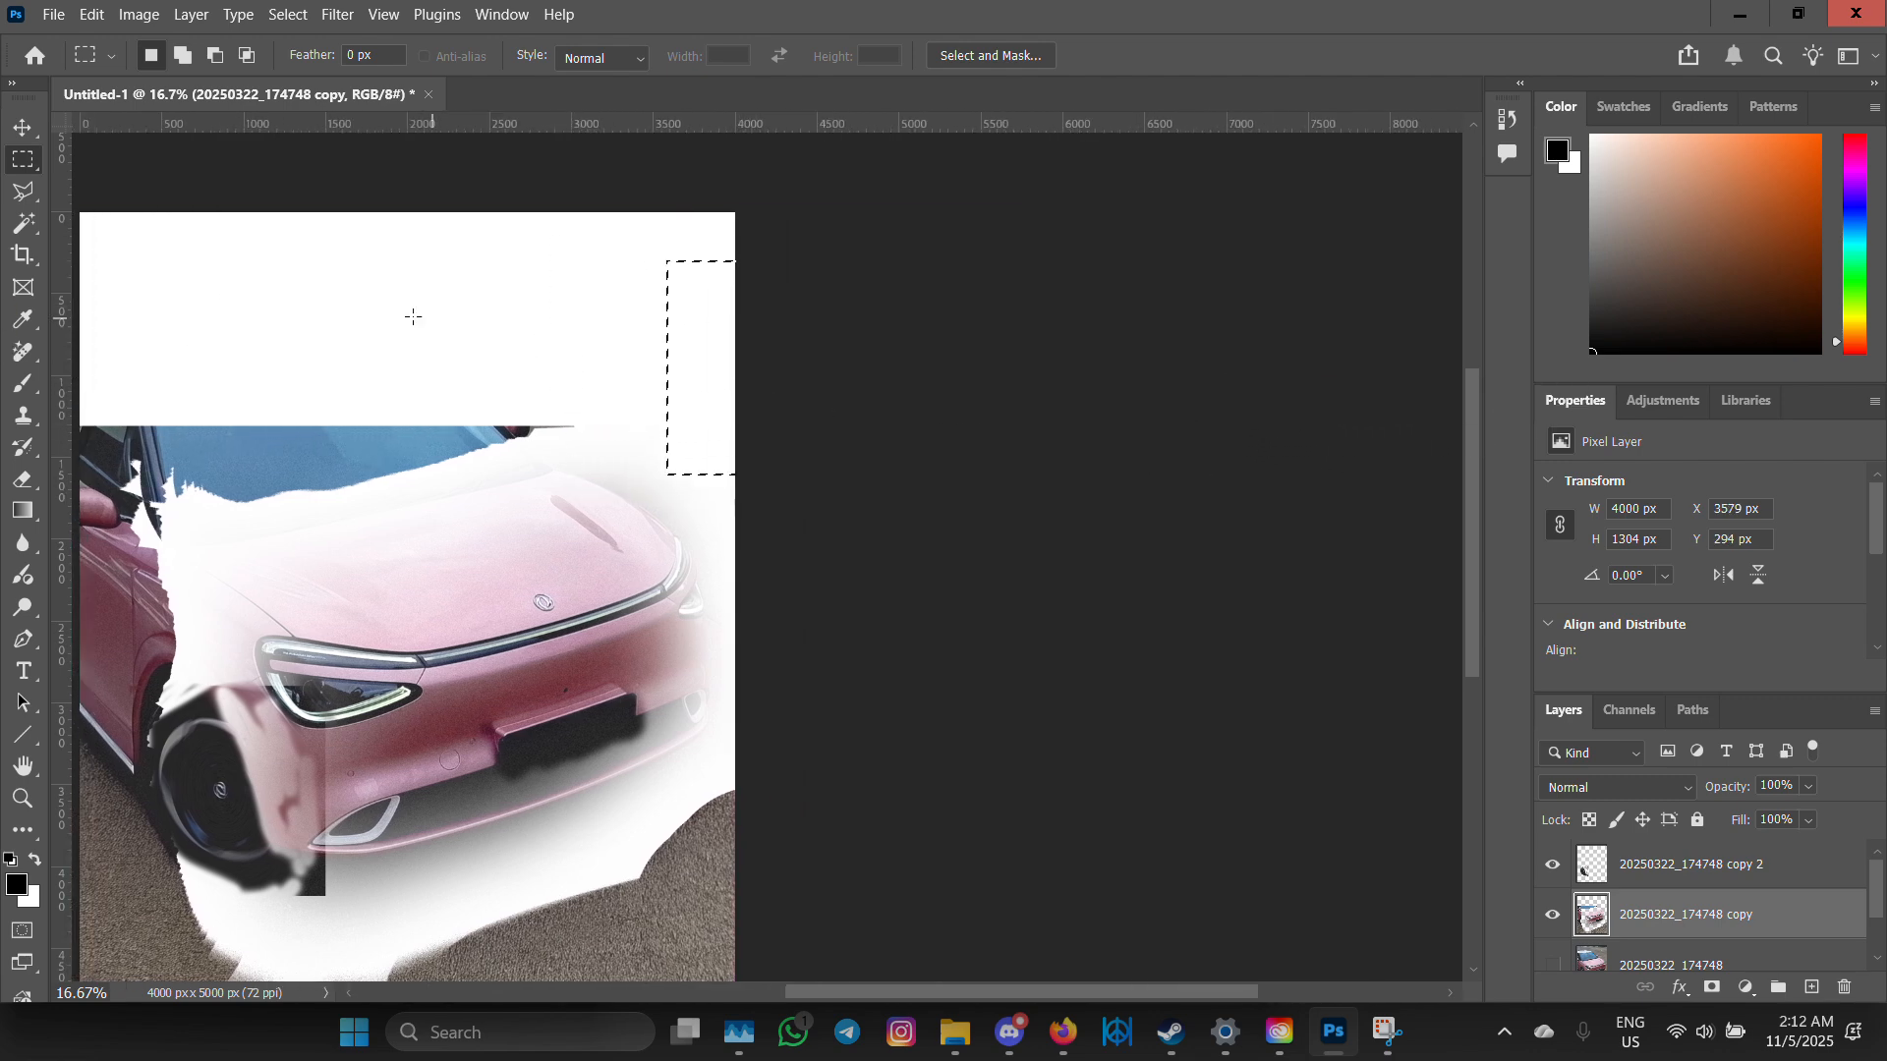
- Outline the car's front with a polygonal lasso selection about 4319 by 3148 px and delete everything outside it from the copy layer
left_click(24, 194)
left_click(580, 430)
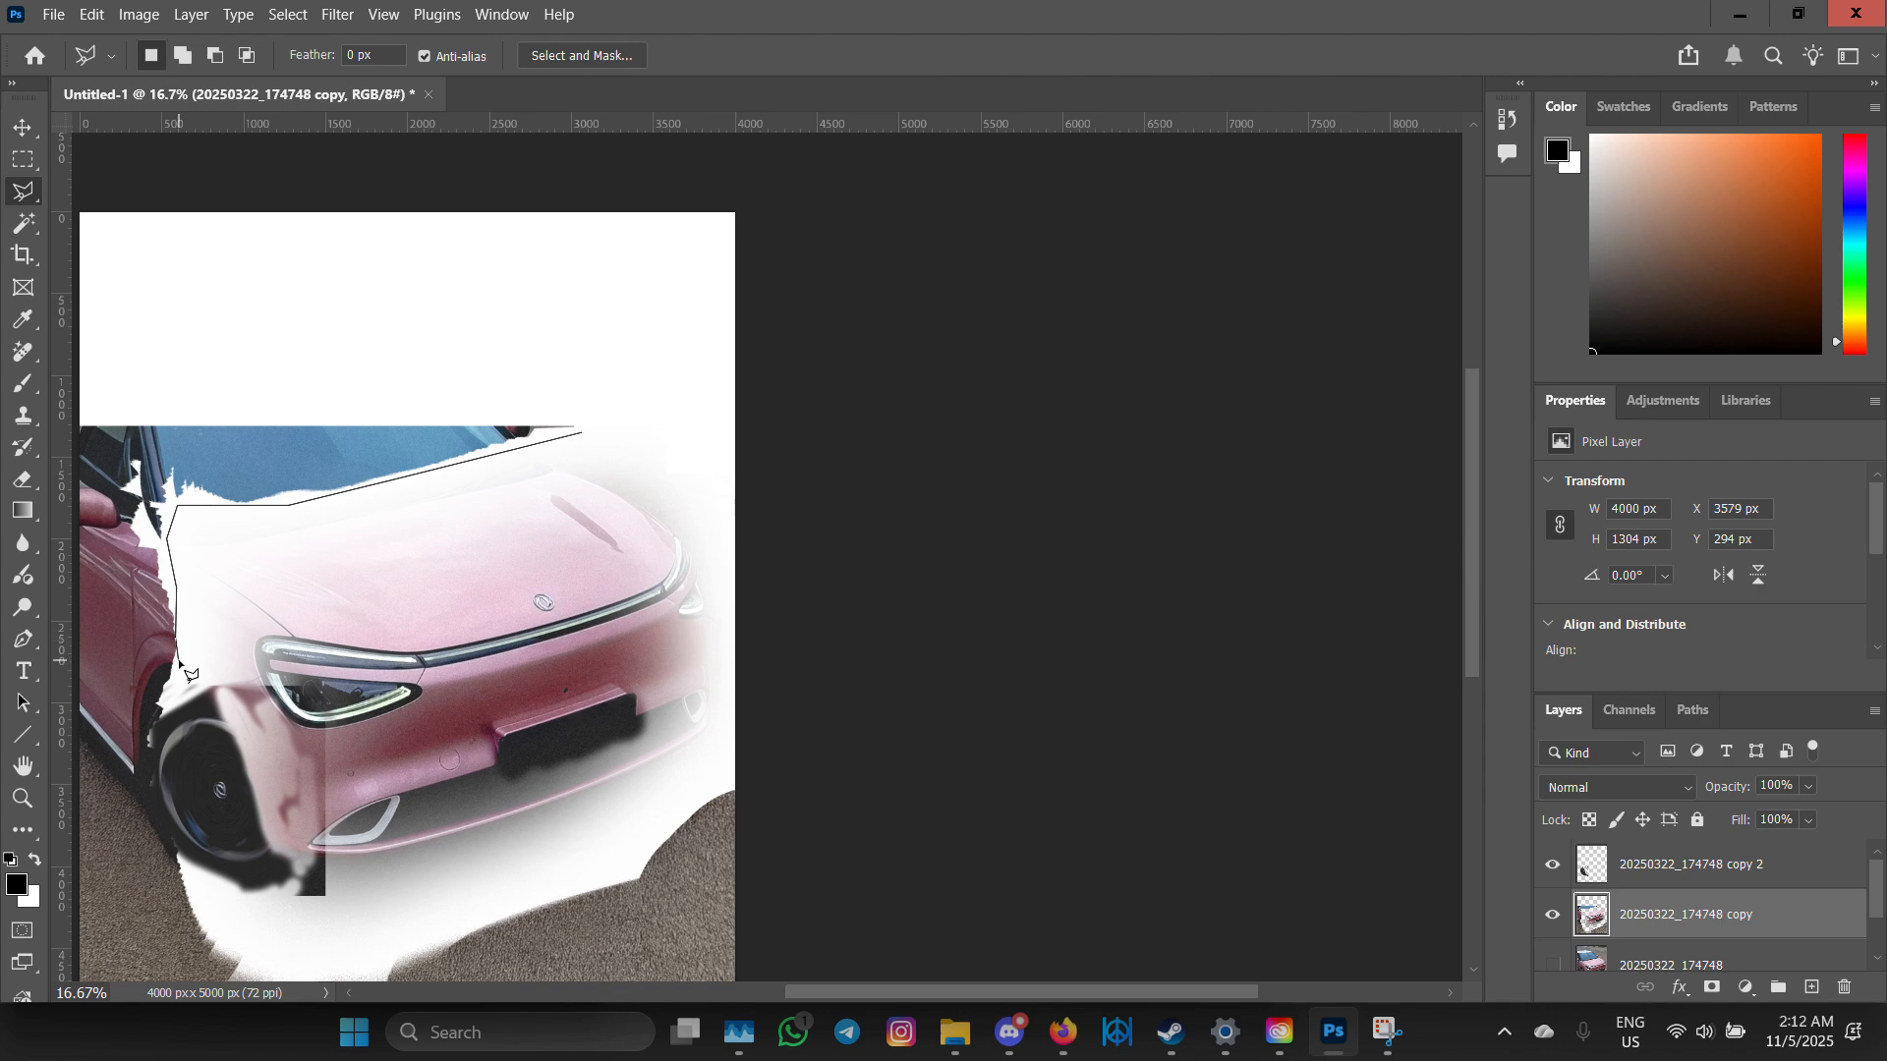
left_click(188, 854)
left_click(592, 873)
left_click(697, 786)
left_click(799, 744)
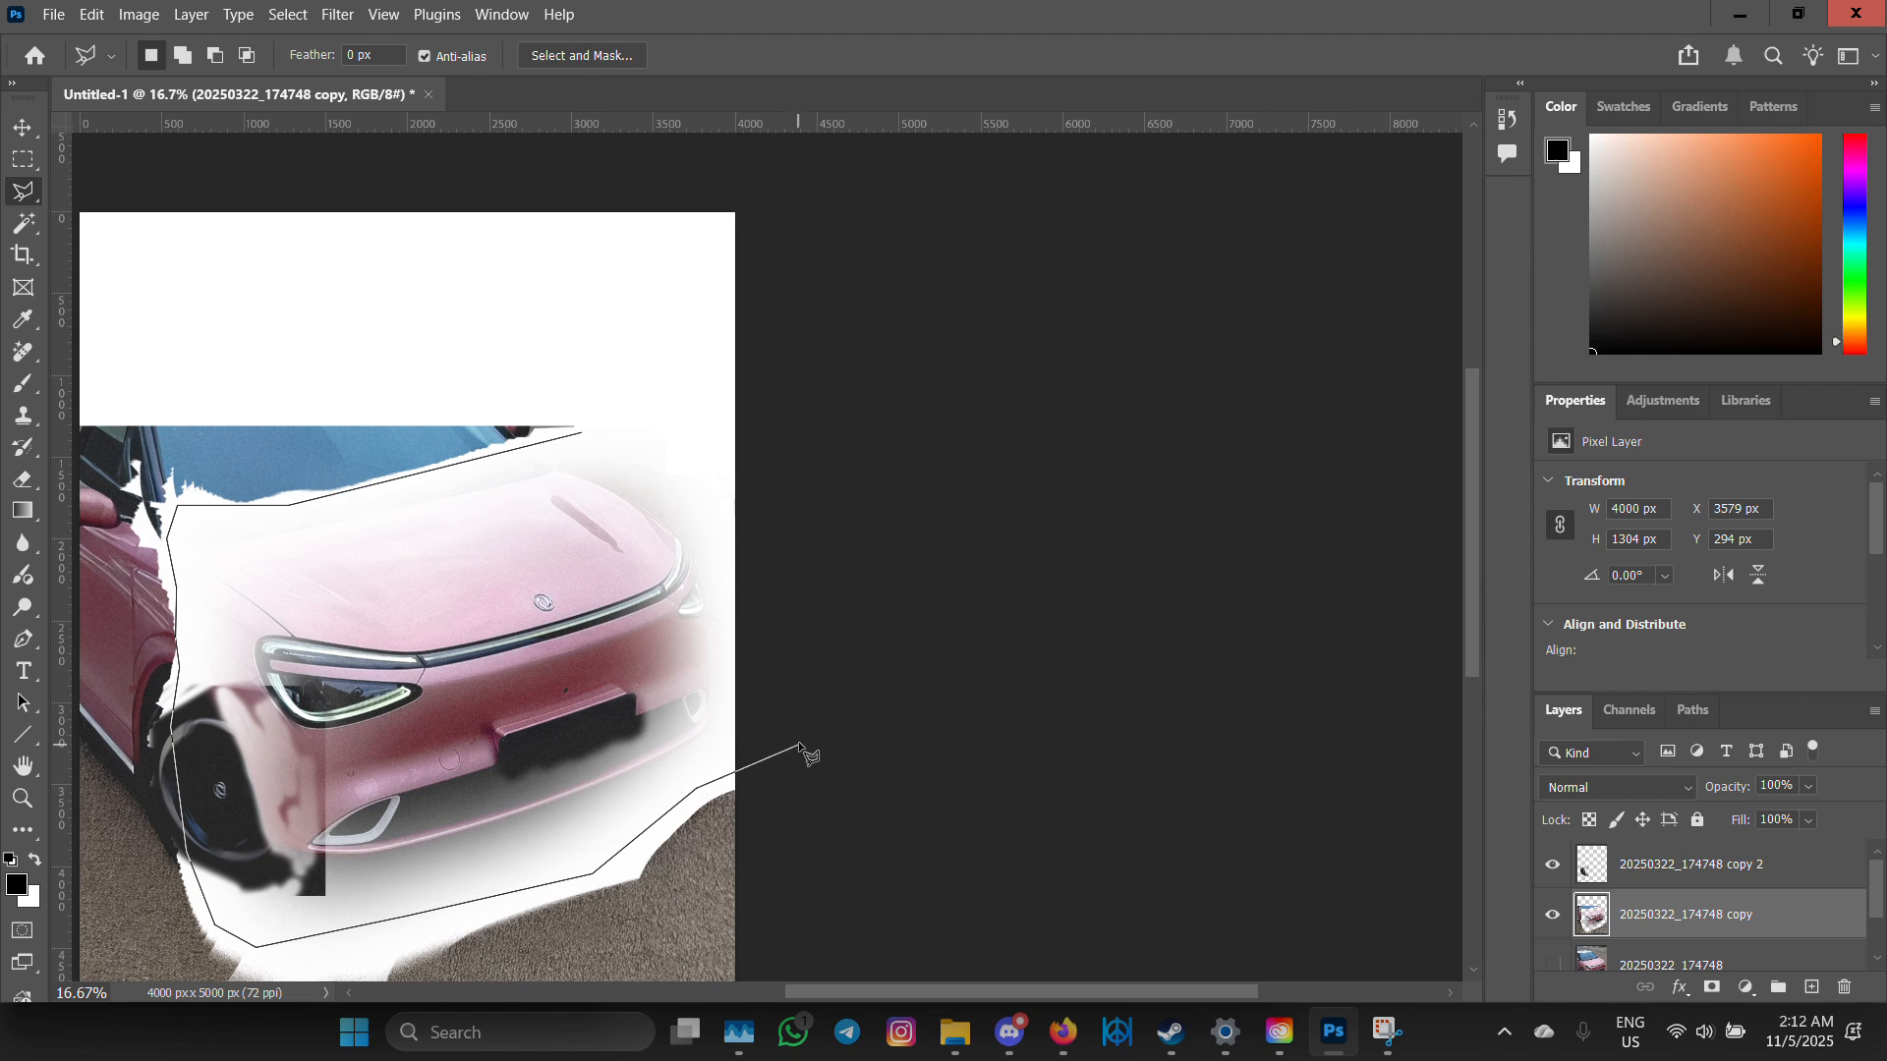
left_click(874, 510)
left_click(720, 430)
key("BackSpace")
left_click(581, 432)
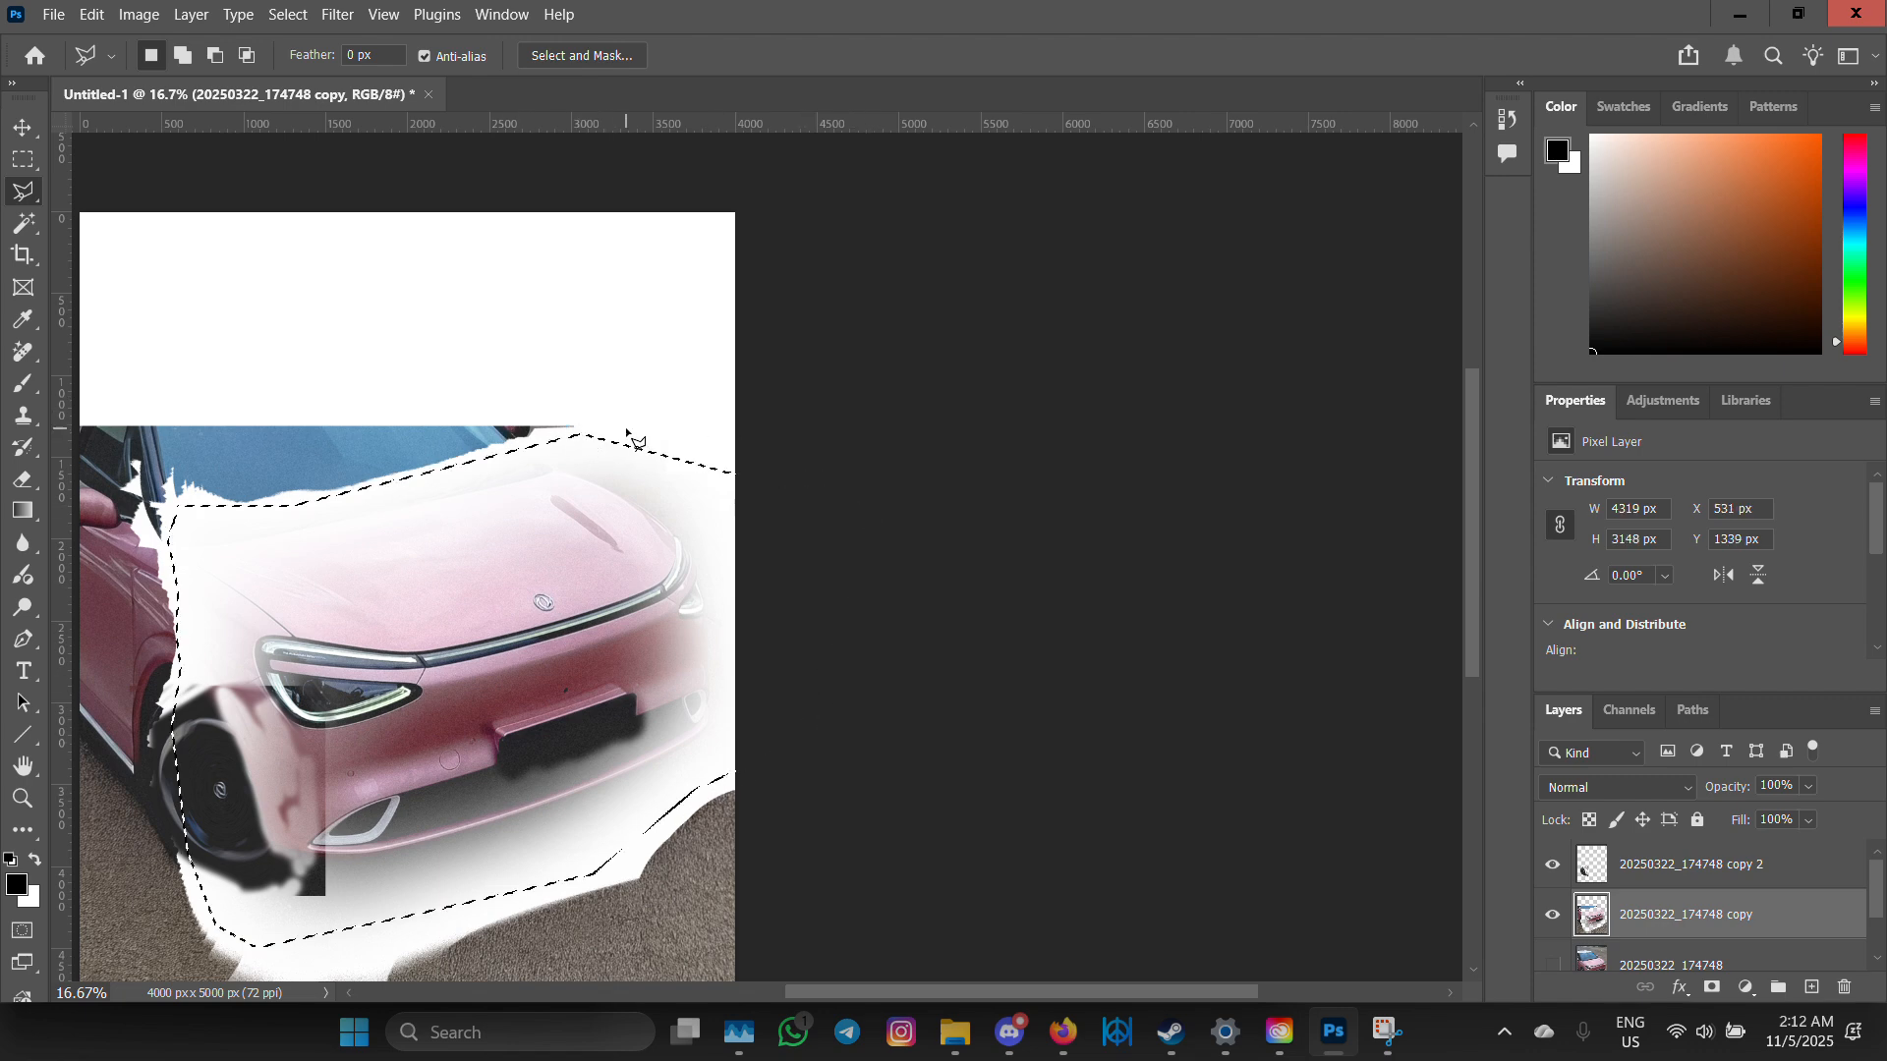
key("ctrl+shift+i")
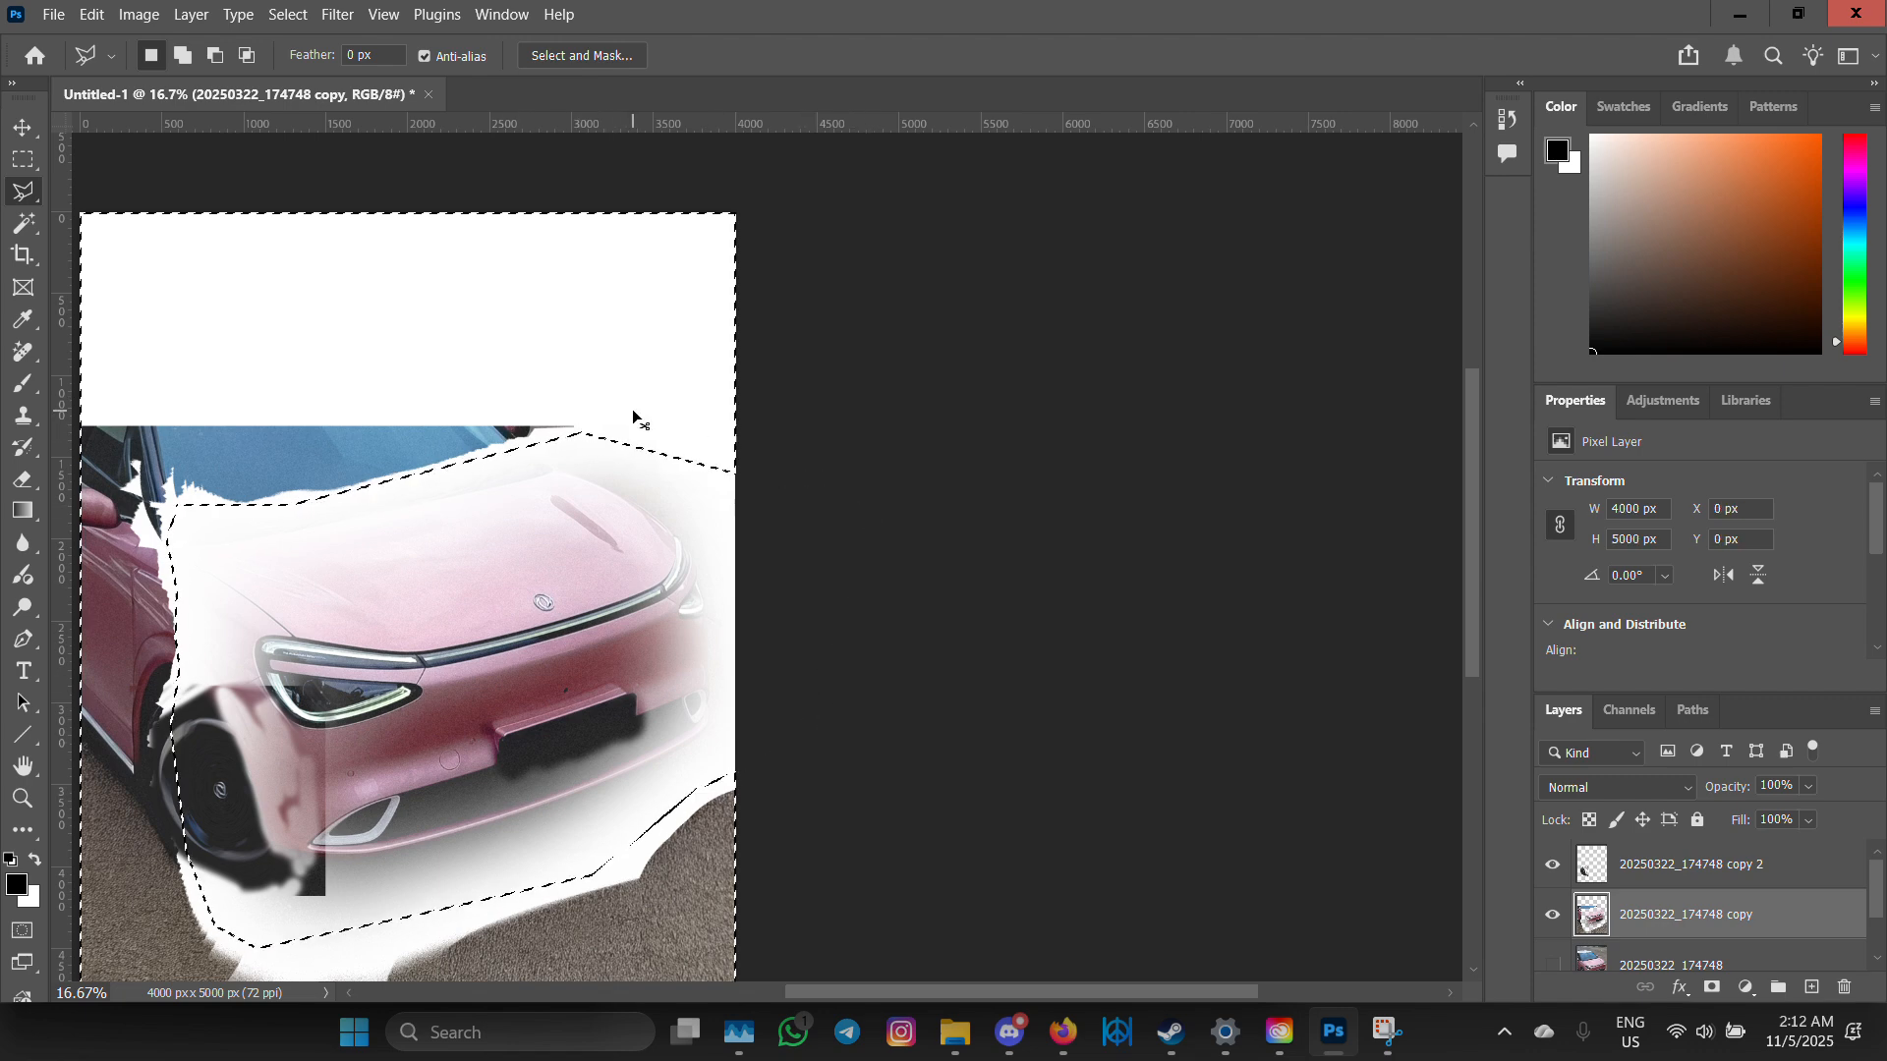
key("Delete")
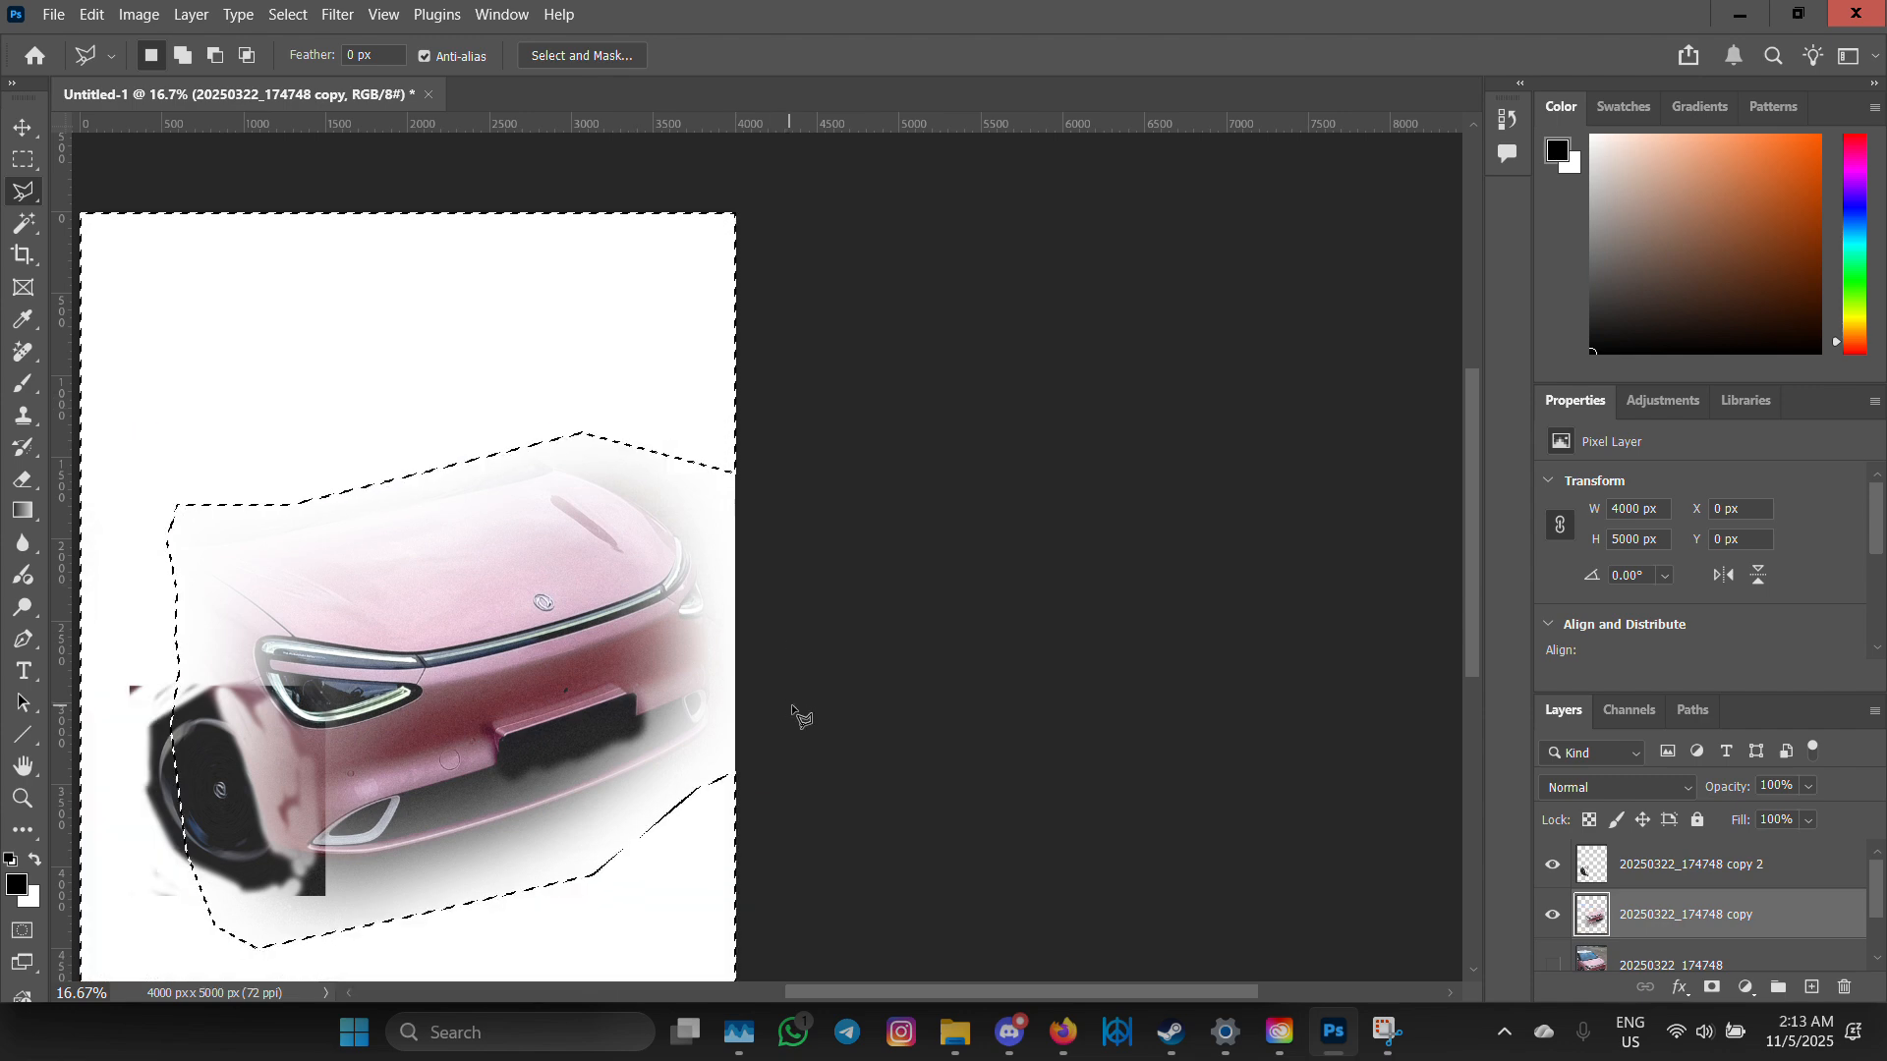
- Make the 20250322_174748 copy 2 layer active and clear the polygonal selection
left_click_drag(1009, 994, 866, 992)
scroll(814, 817, "down", 1)
scroll(818, 711, "down", 1)
scroll(818, 711, "up", 2)
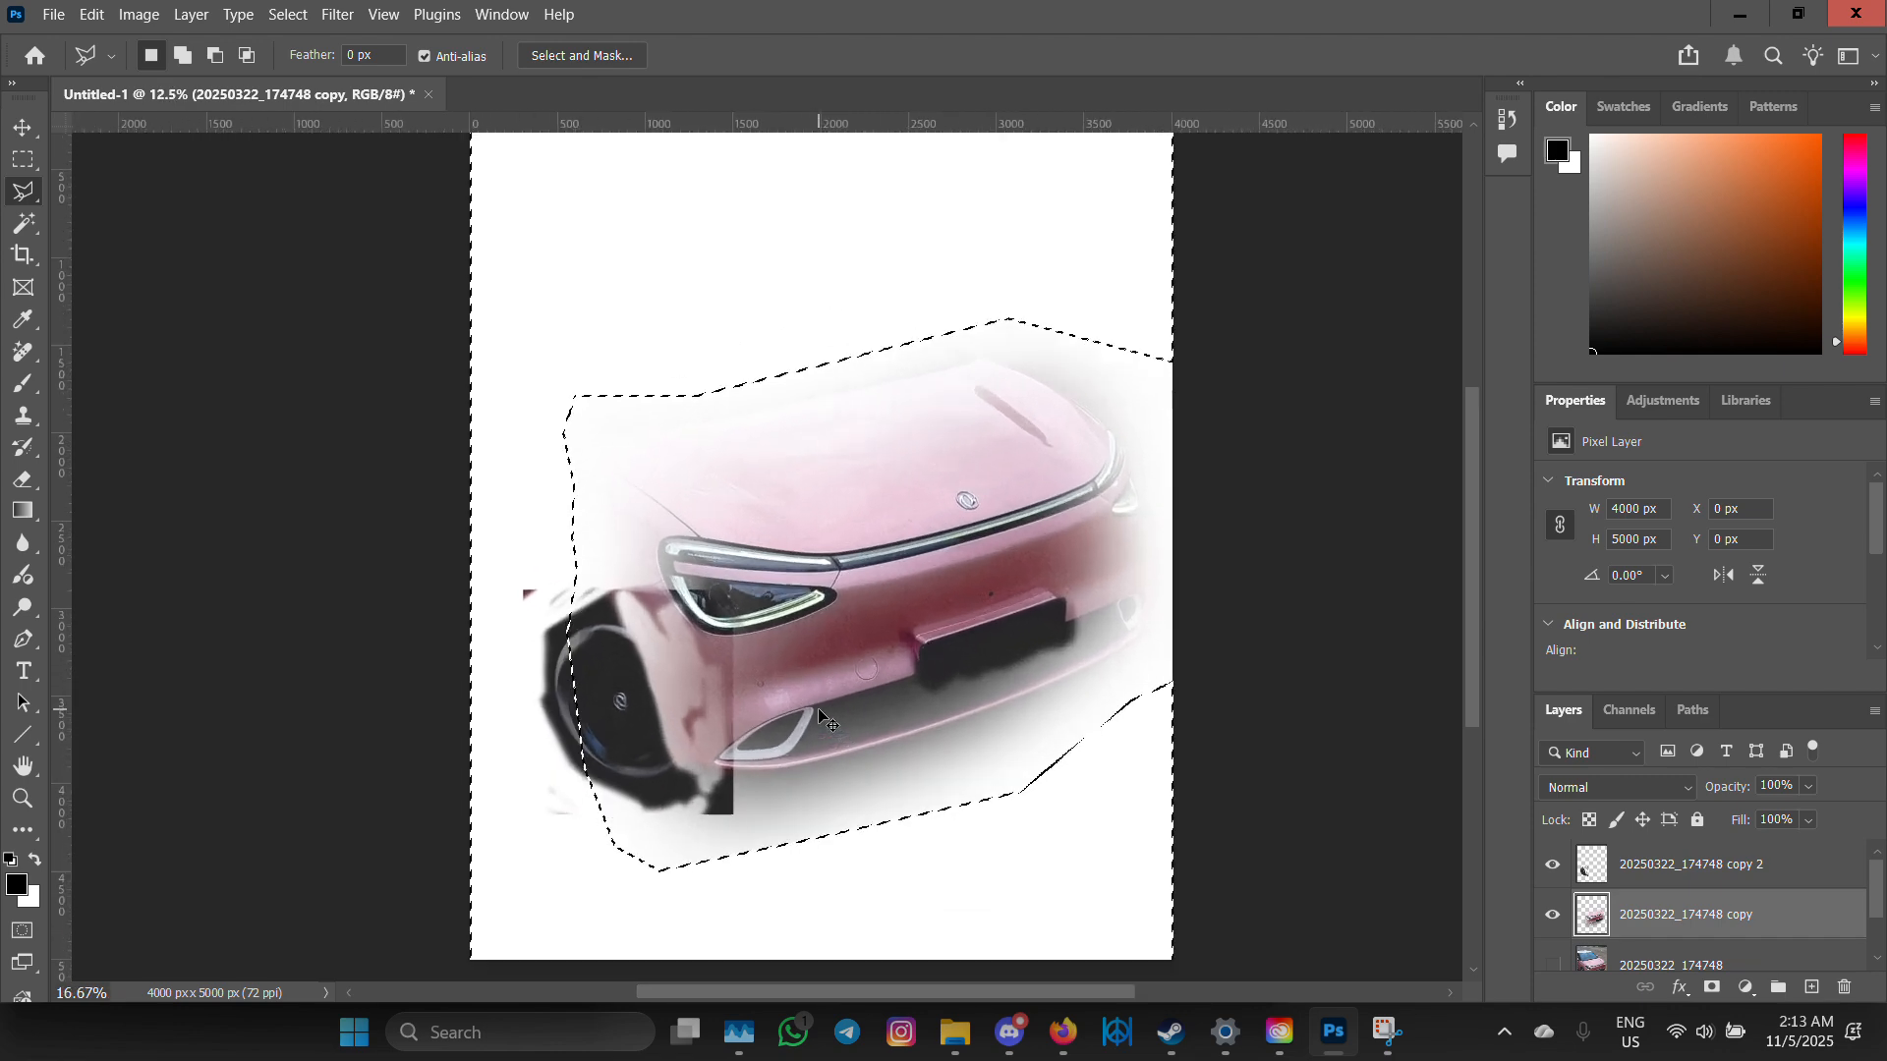
scroll(831, 727, "down", 1)
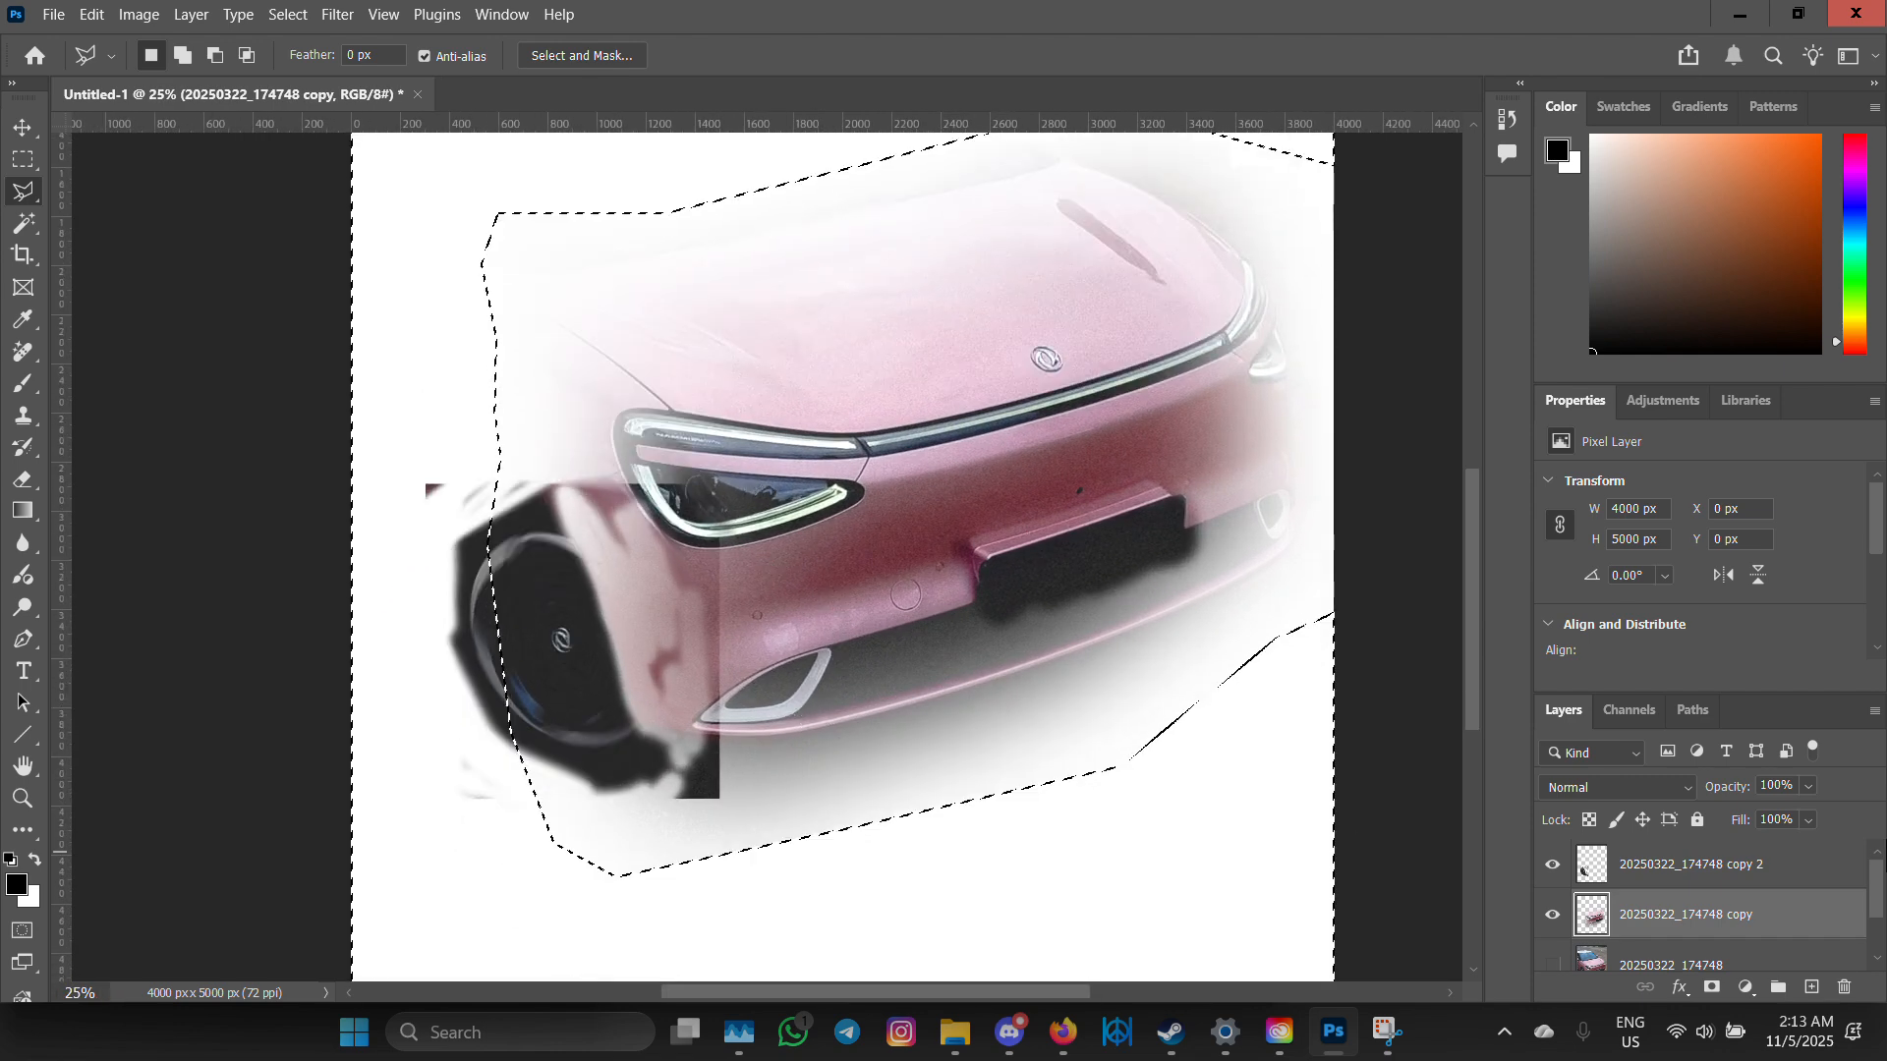
left_click(1680, 866)
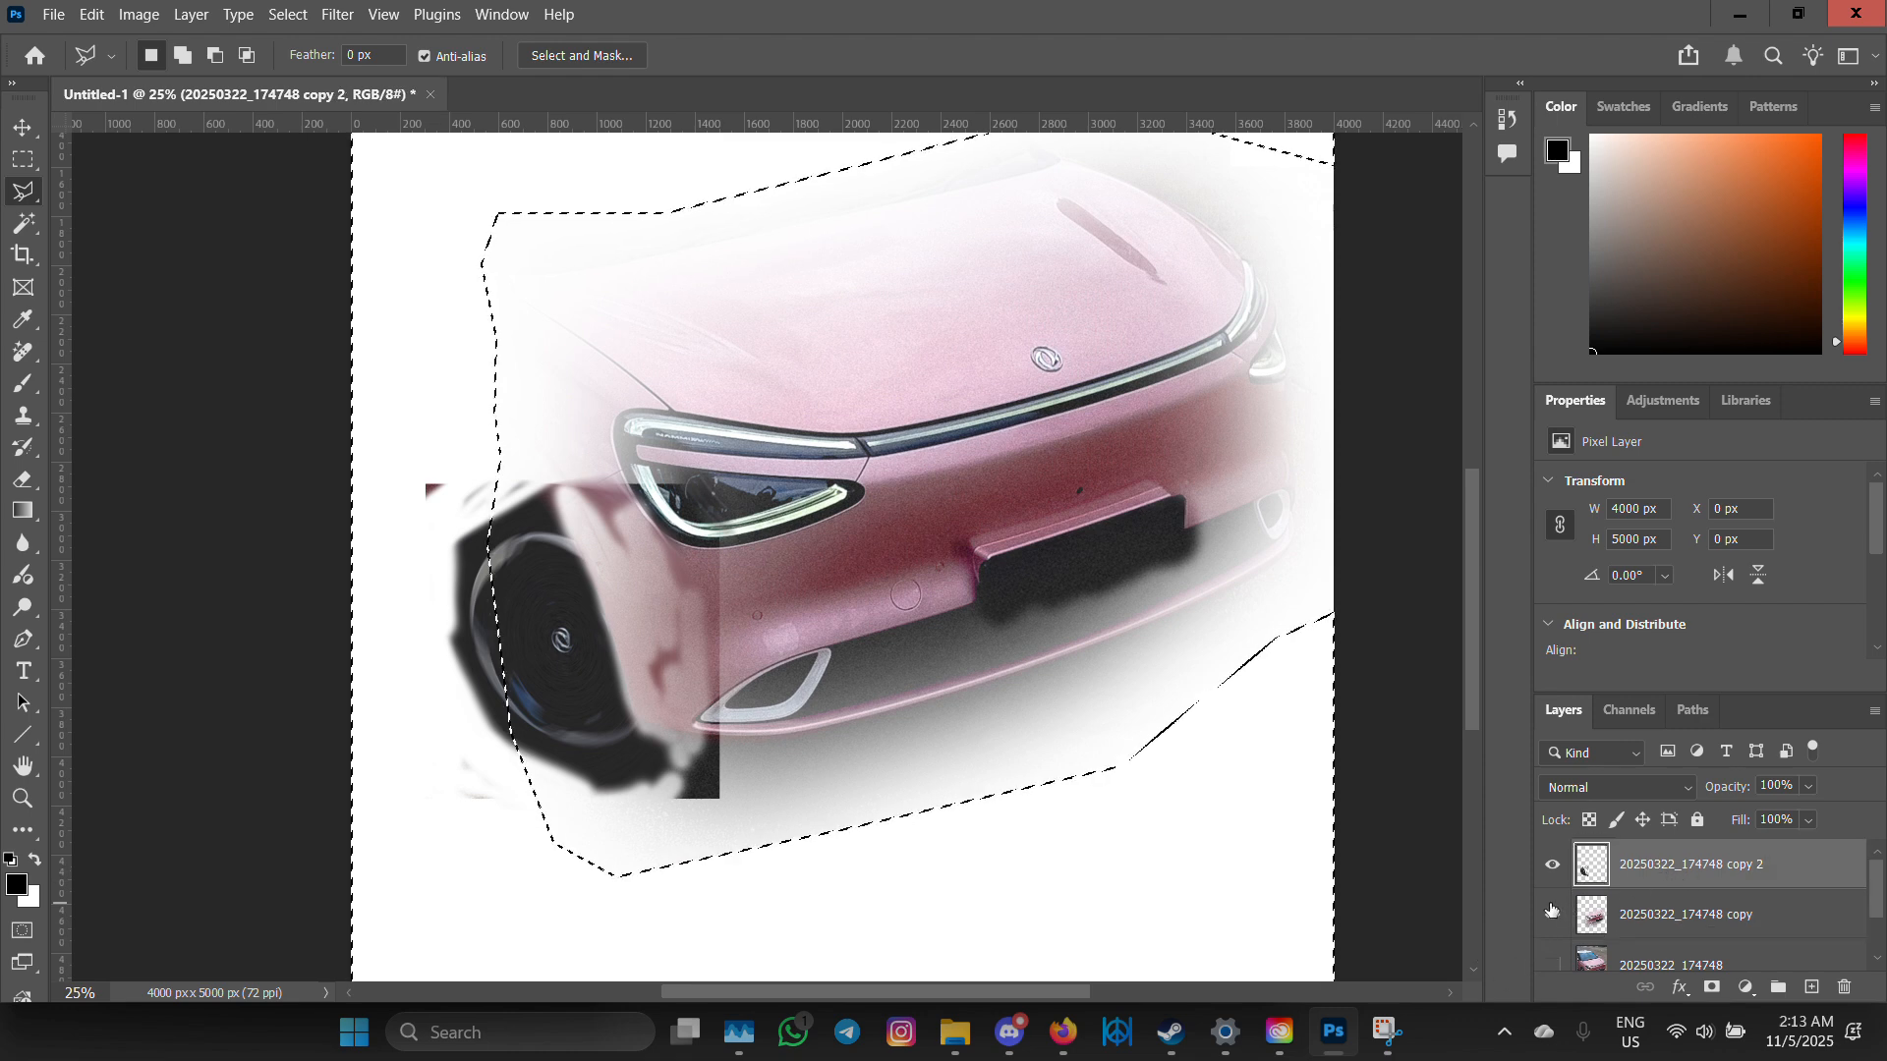
left_click(180, 237)
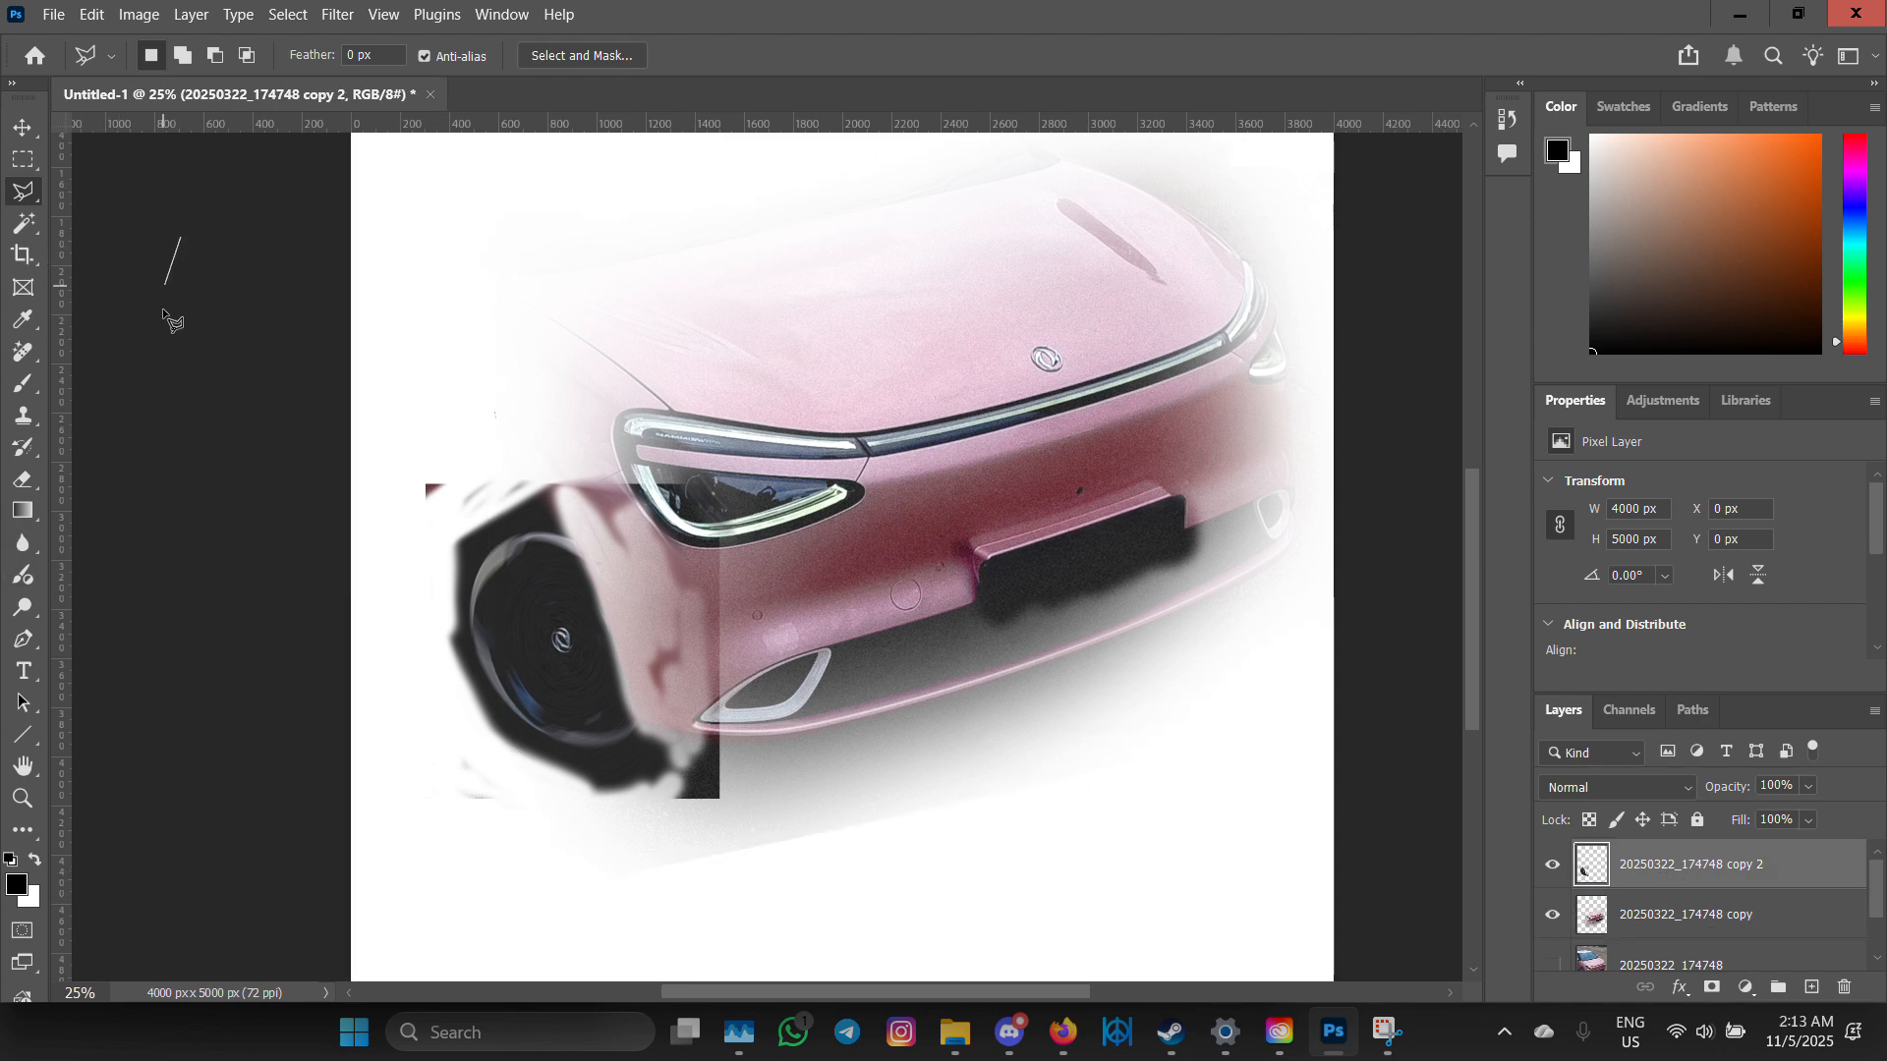
left_click(180, 232)
left_click(875, 401)
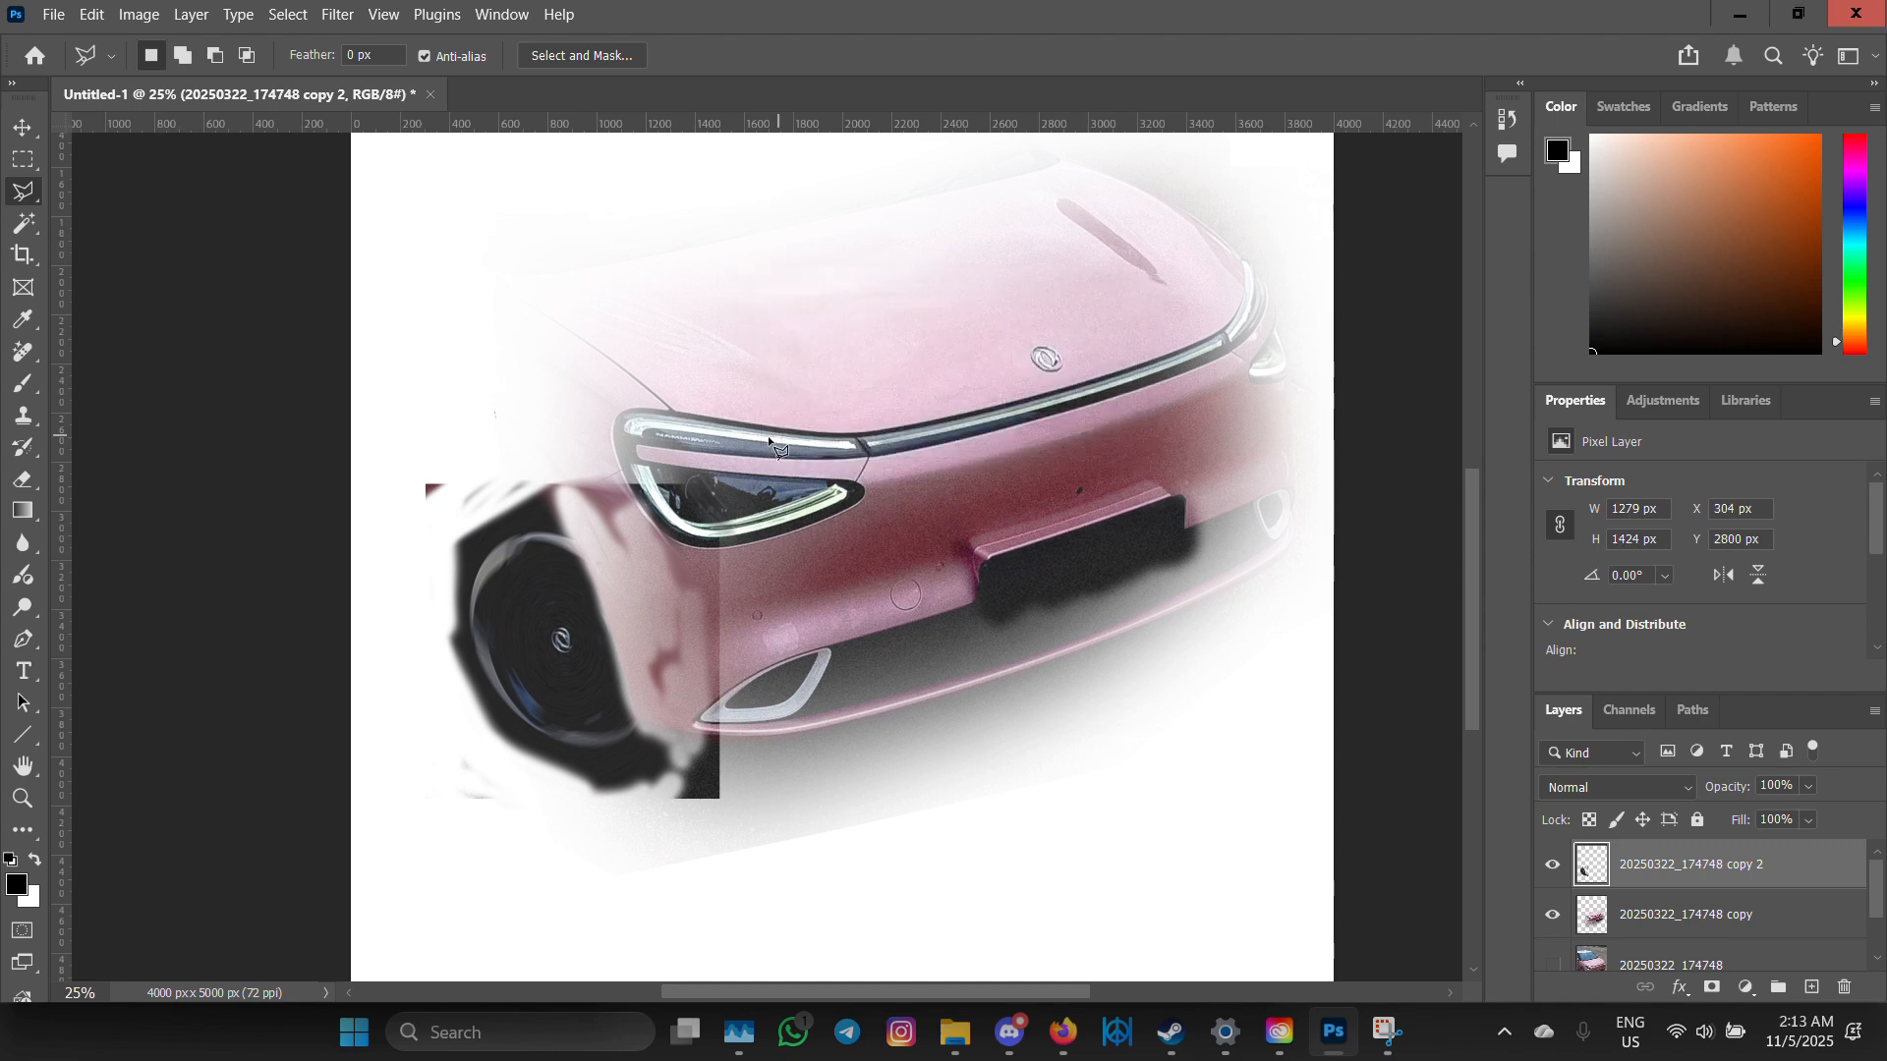
- Erase the leftover bodywork and square edges around the wheel on the copy 2 layer with a 306 px soft eraser
key("e")
right_click(700, 531)
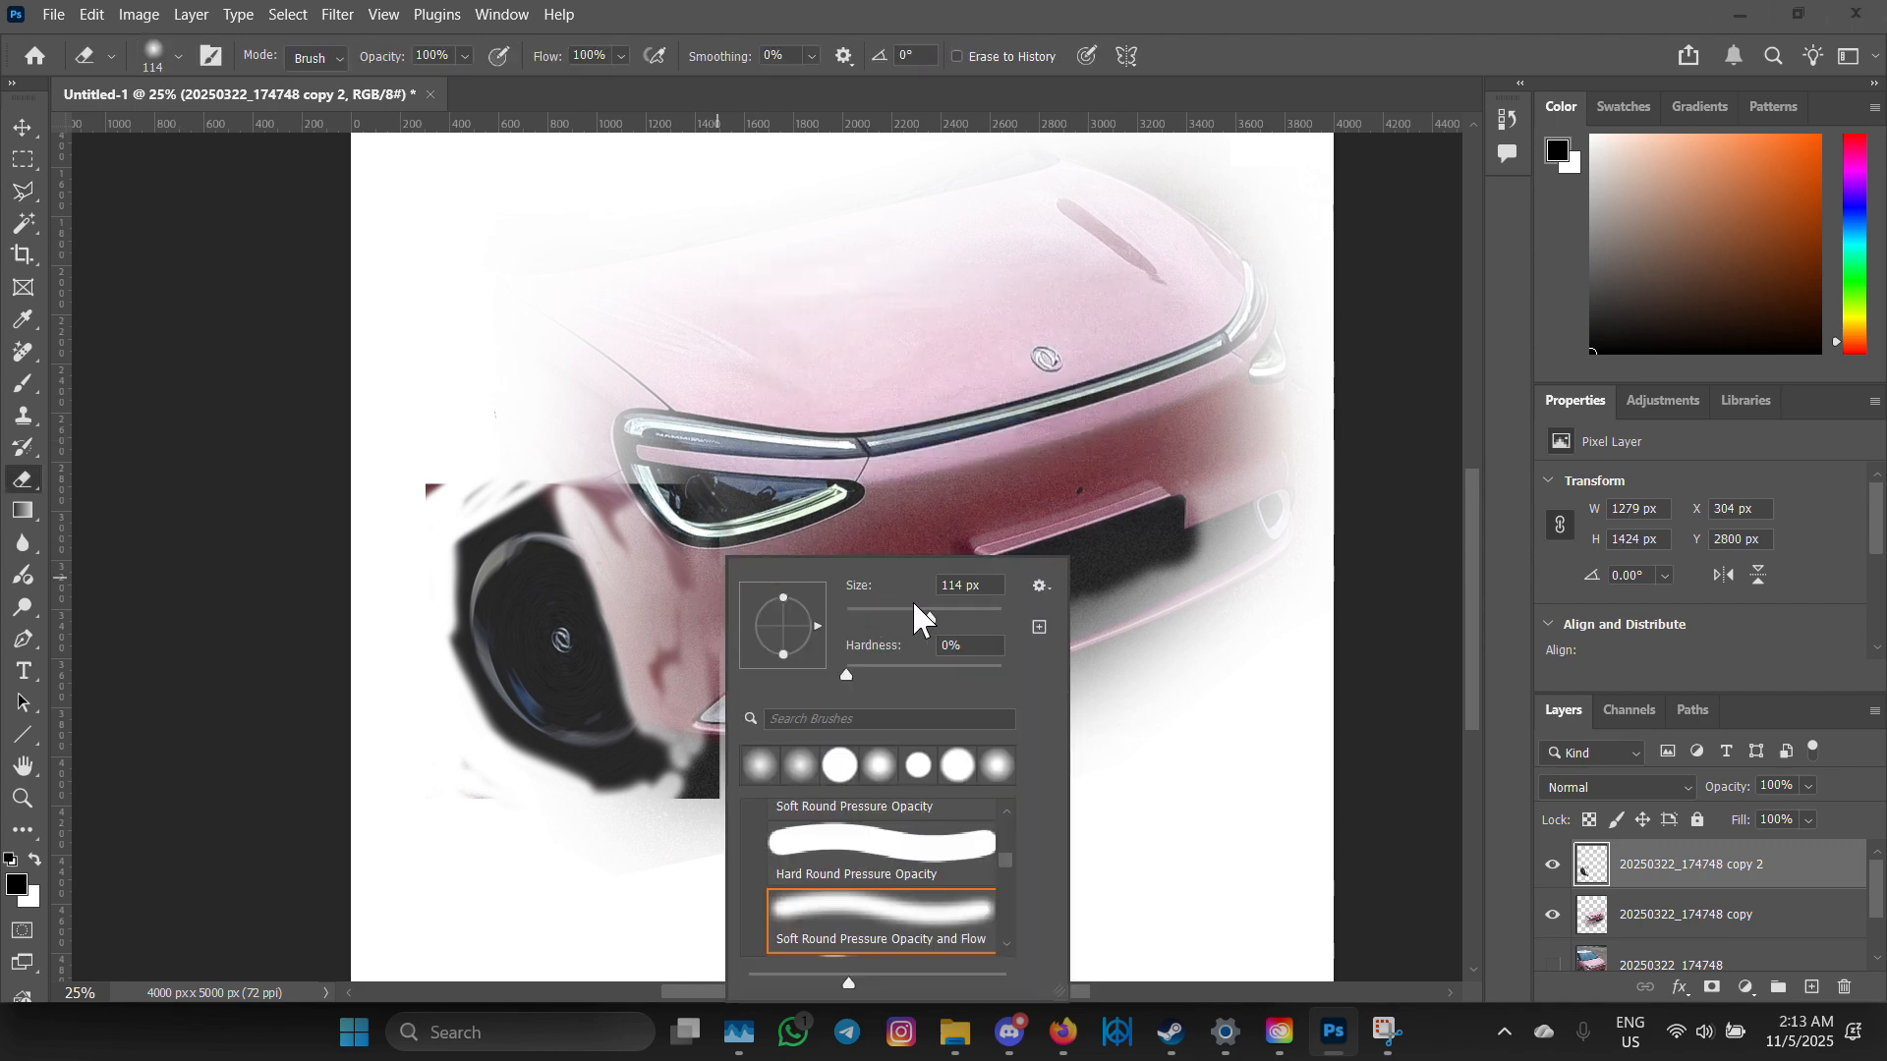
left_click_drag(914, 617, 972, 617)
key("Return")
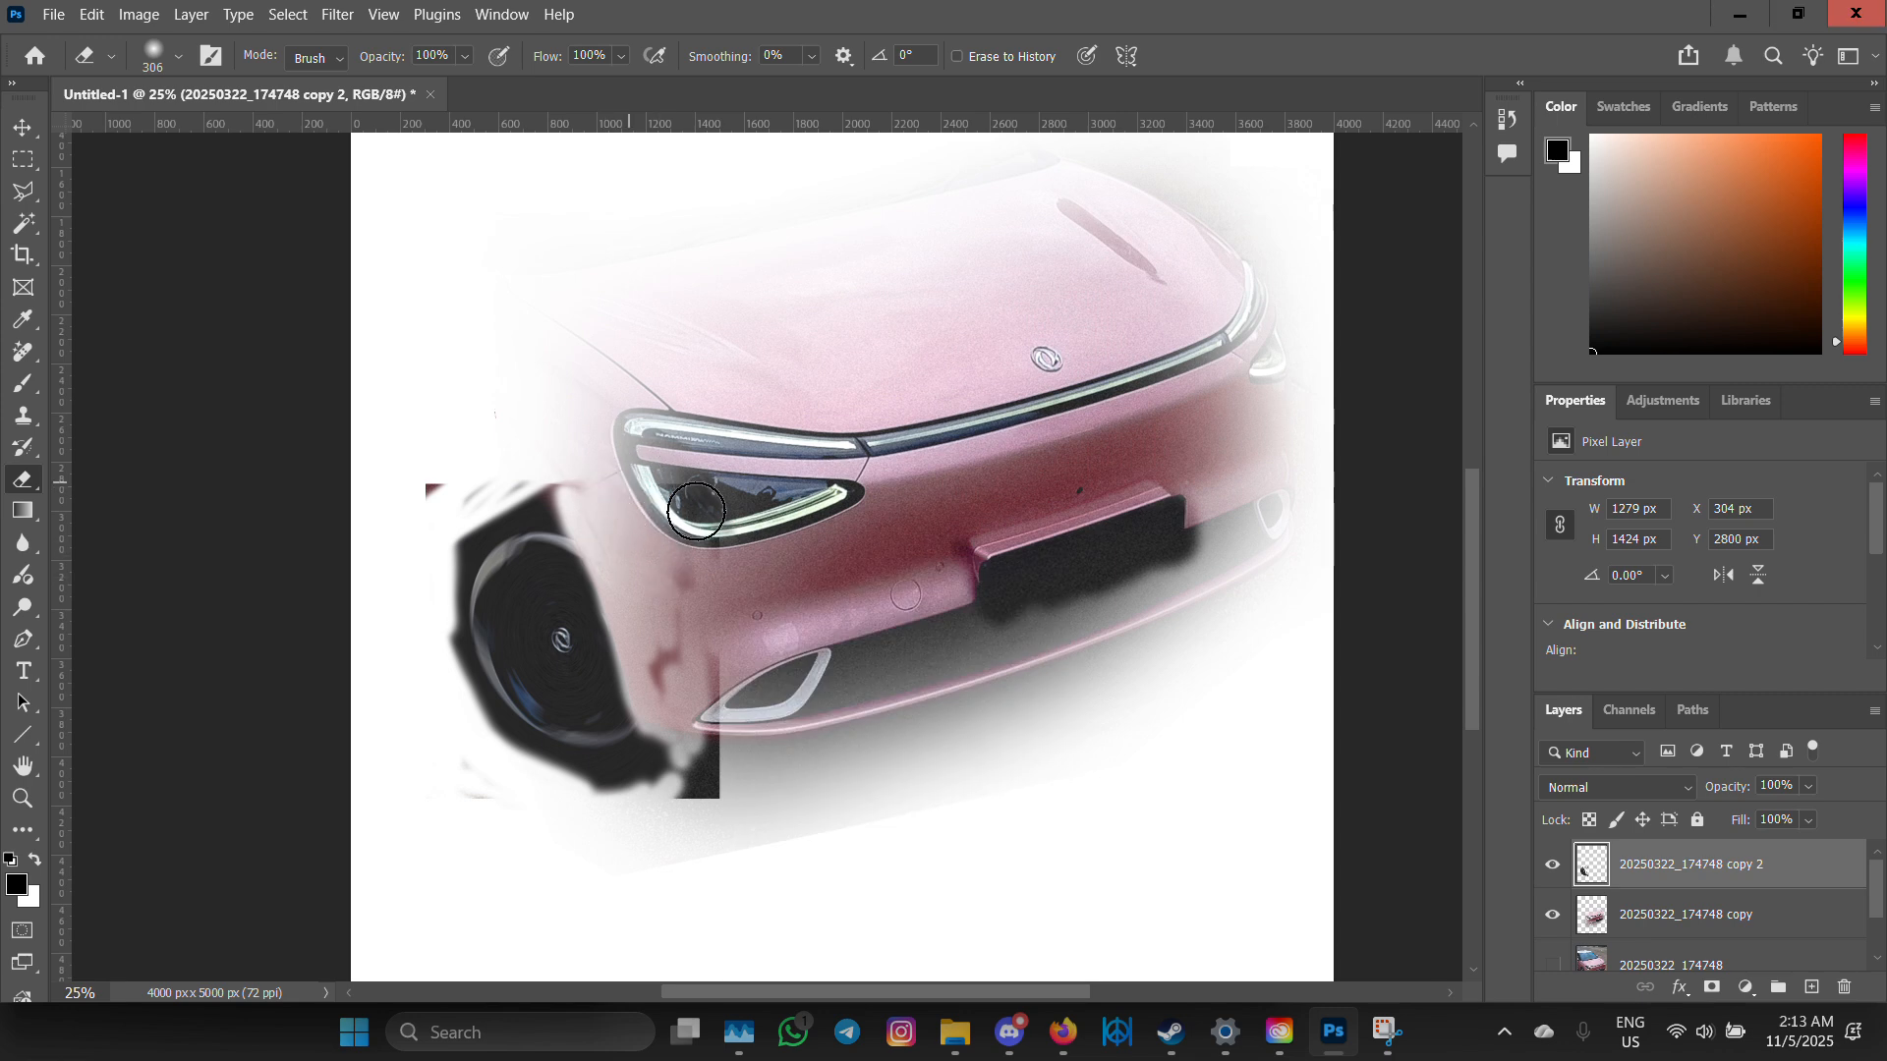
mouse_move(718, 725)
left_mouse_down()
mouse_move(672, 734)
mouse_move(712, 720)
mouse_move(723, 794)
mouse_move(522, 825)
left_mouse_up()
mouse_move(455, 451)
left_mouse_down()
mouse_move(579, 444)
mouse_move(493, 477)
mouse_move(634, 458)
mouse_move(574, 471)
left_mouse_up()
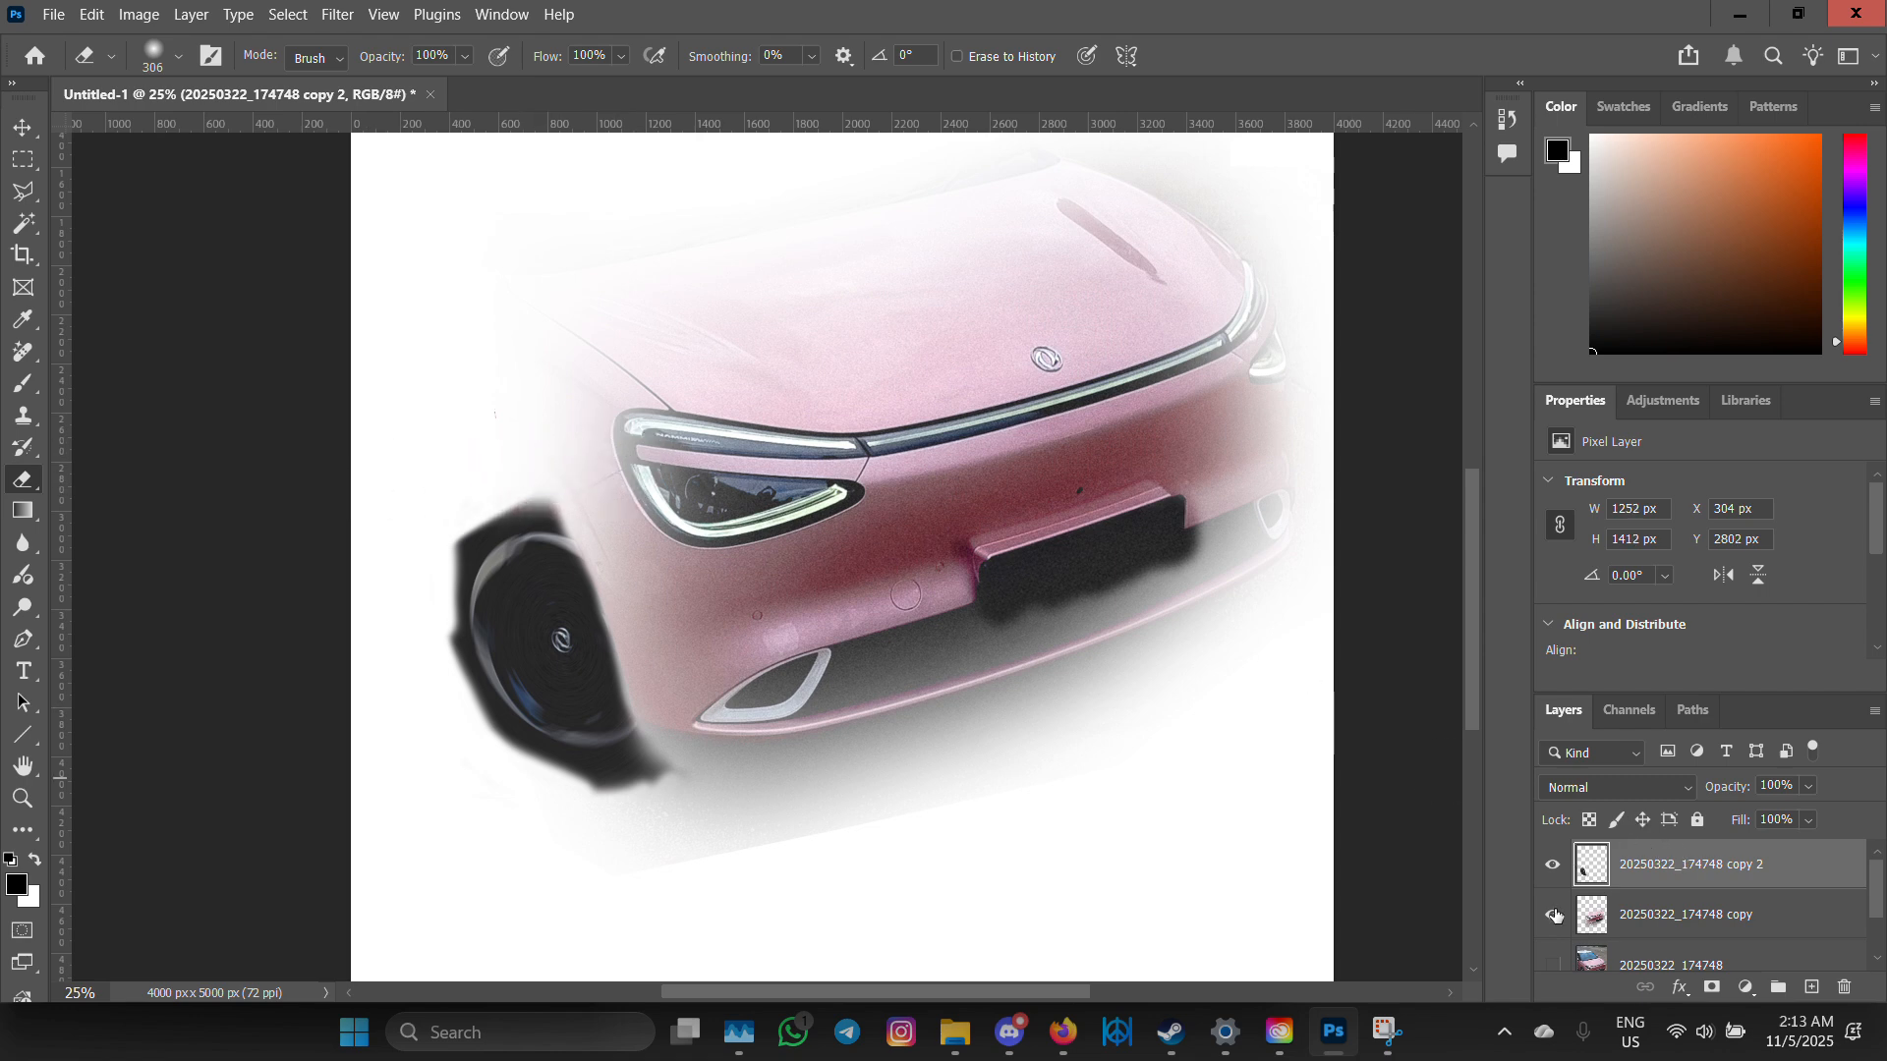
- Show the blurred 20250322_174748 layer again beneath the two copies and check the whole composite
left_click(1554, 966)
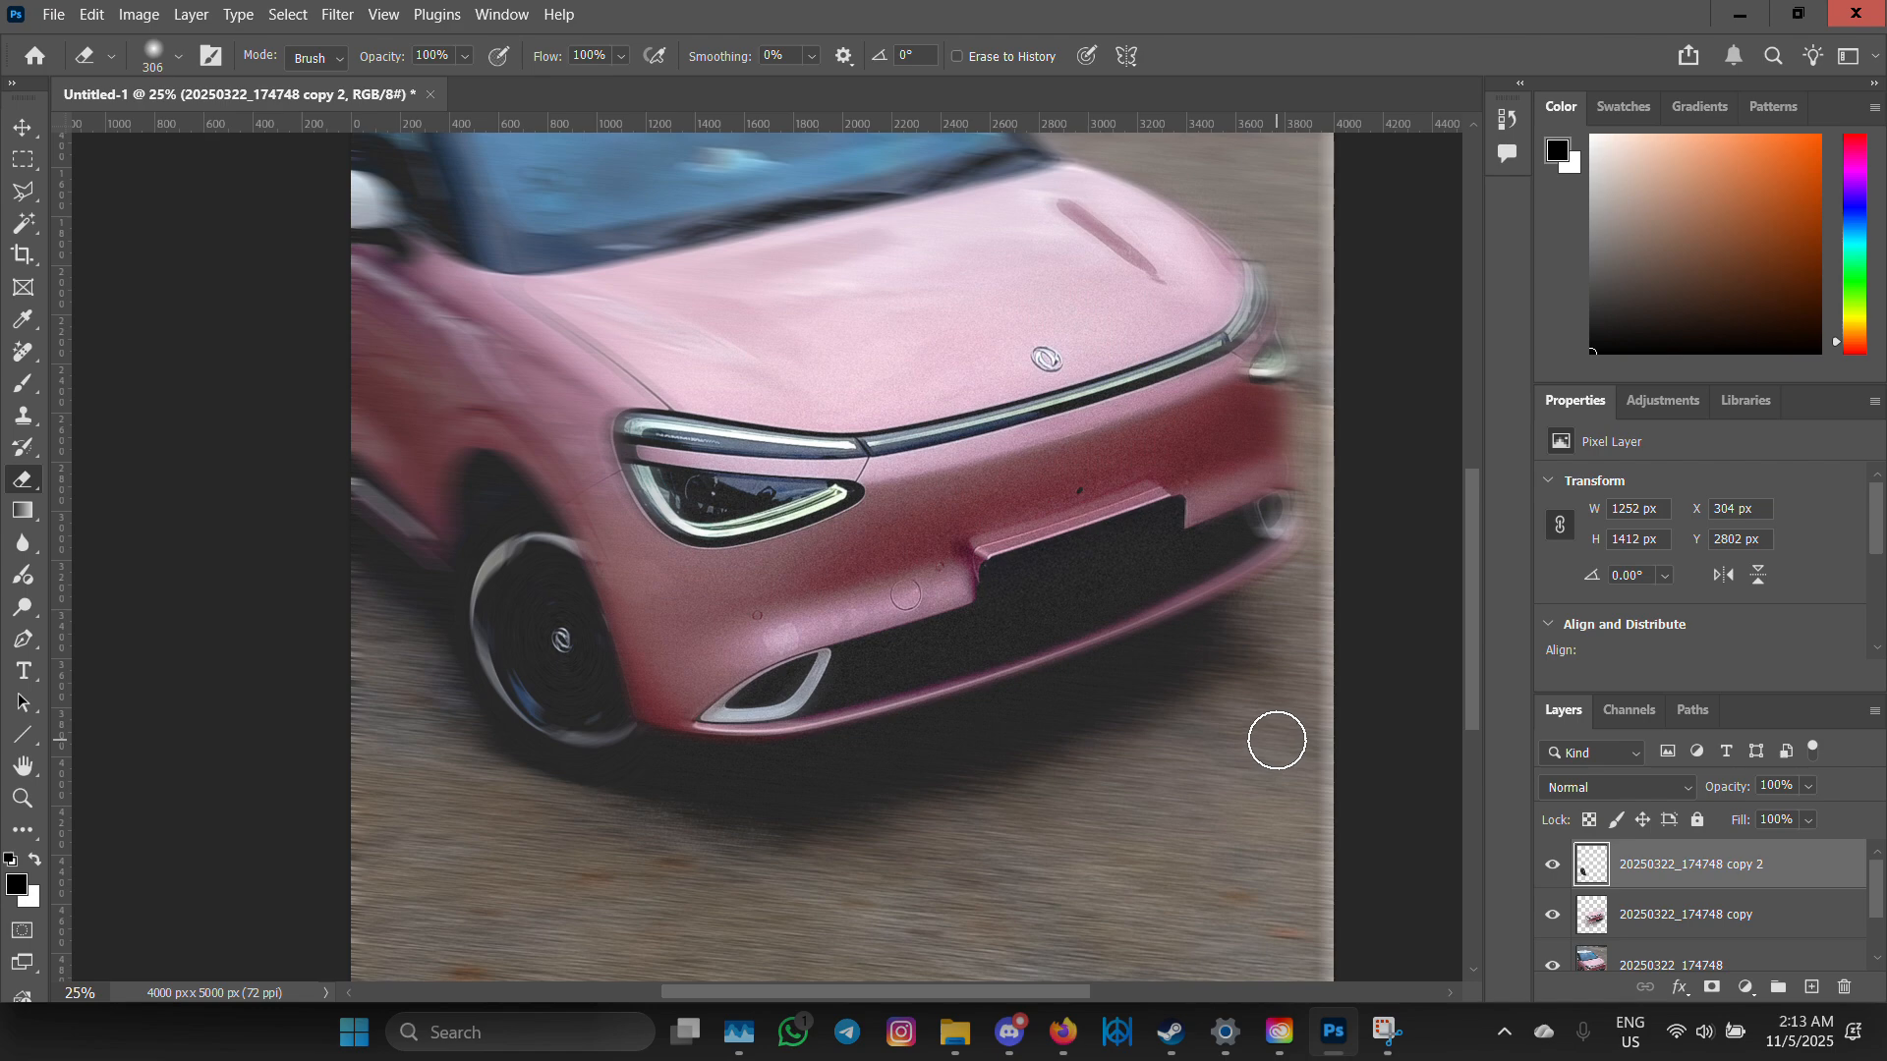
scroll(1307, 732, "up", 2)
scroll(1344, 518, "up", 1)
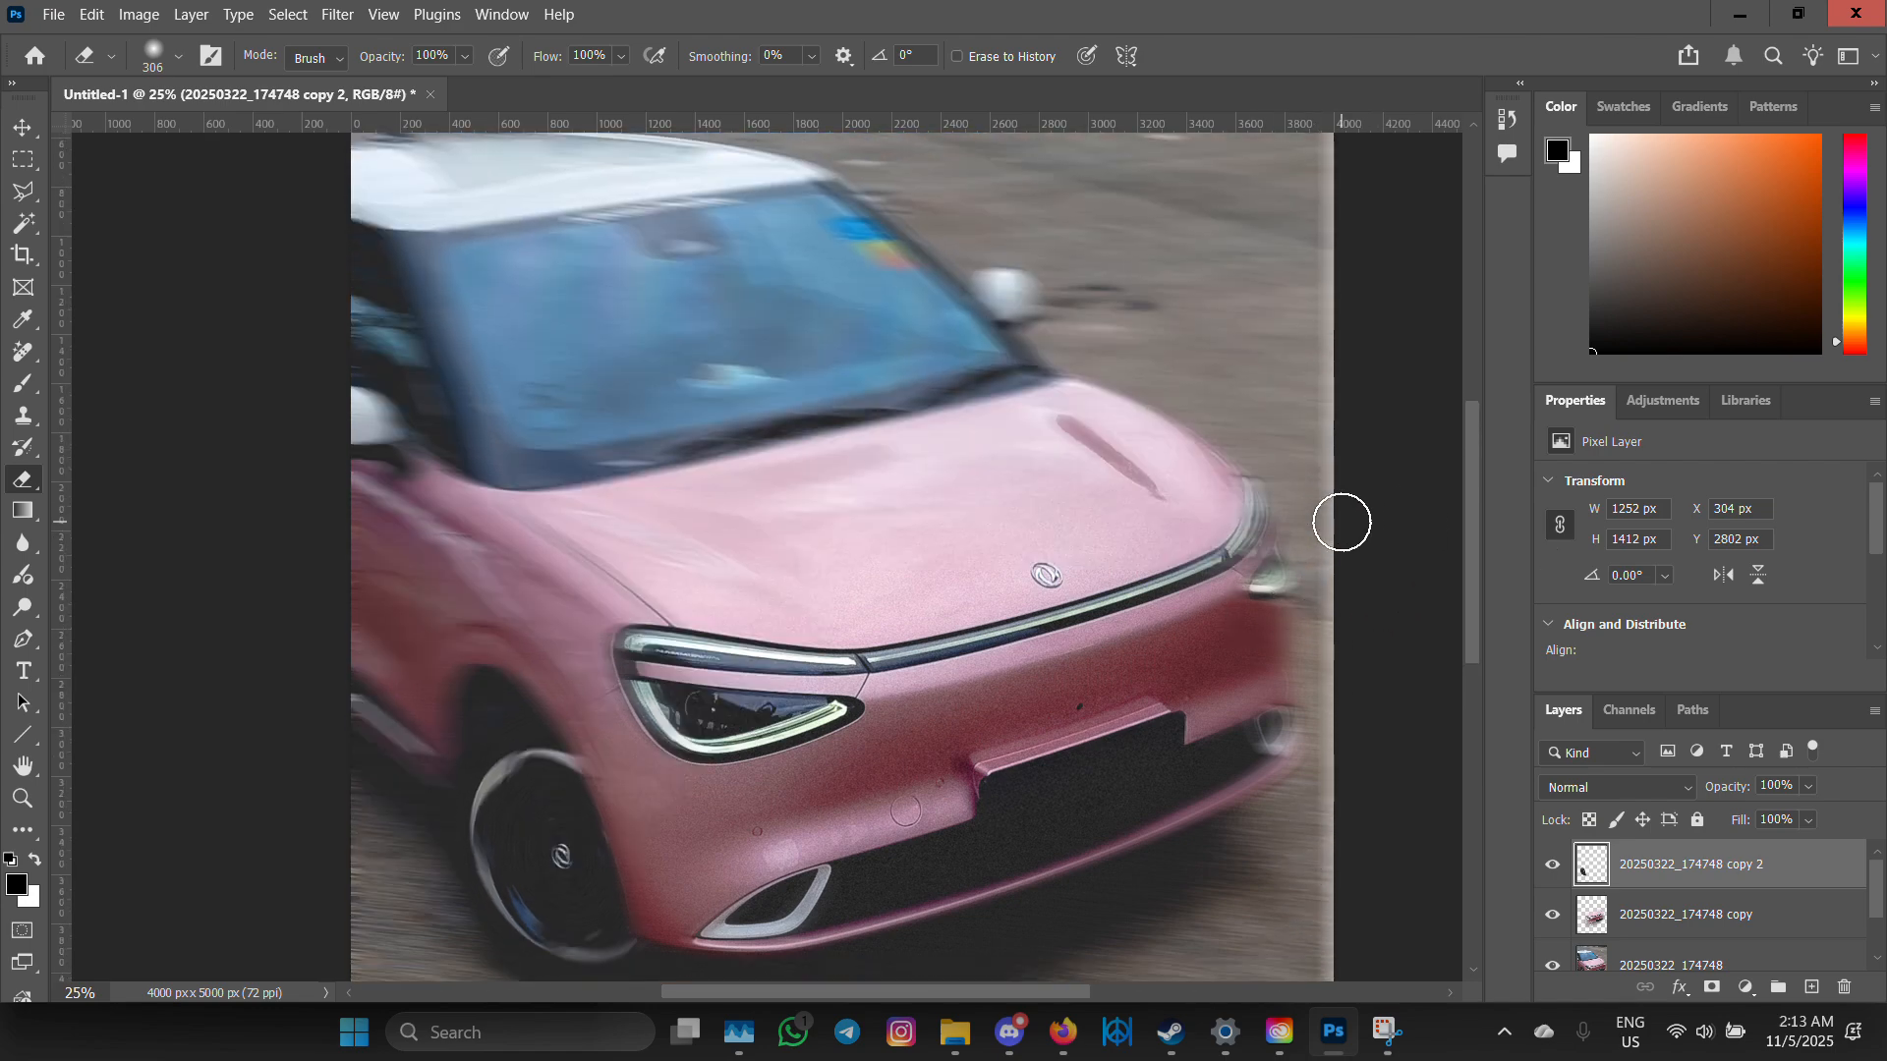
scroll(1344, 518, "down", 2)
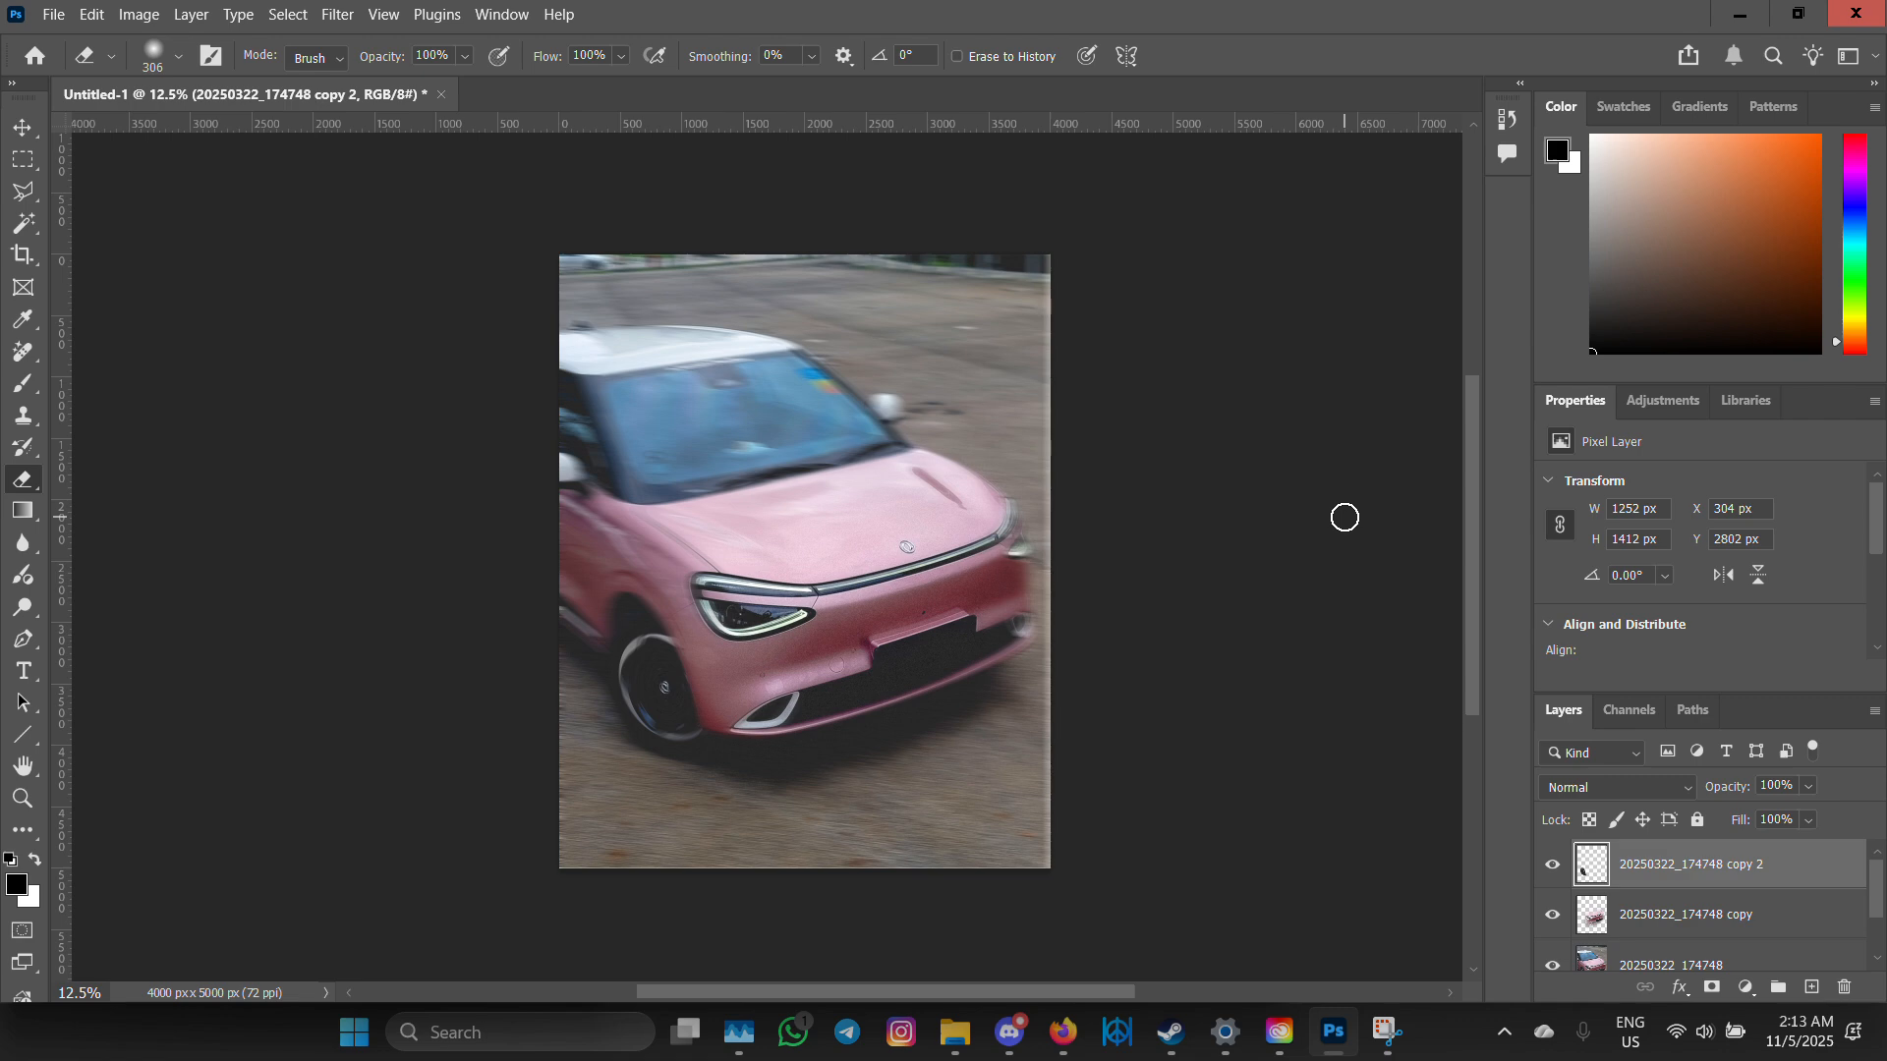